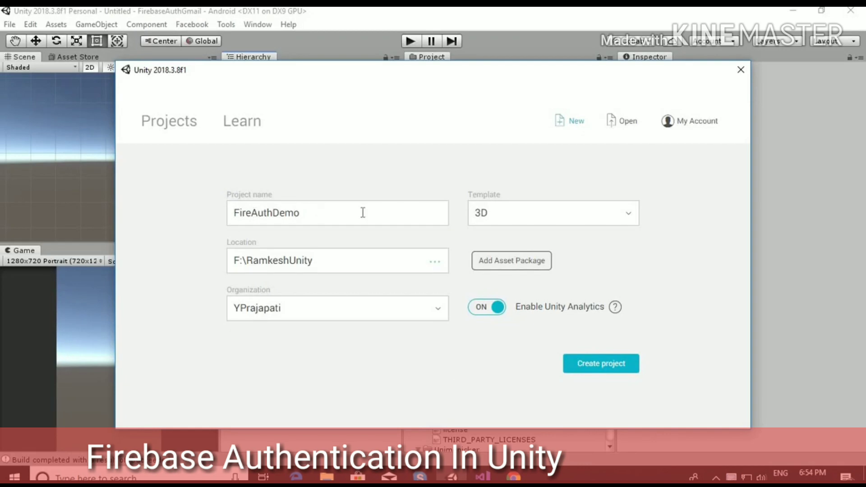
# Create the FireAuthDemo project with the 3D template in F:\RamkeshUnity from Unity Hub.
pyautogui.click(615, 368)
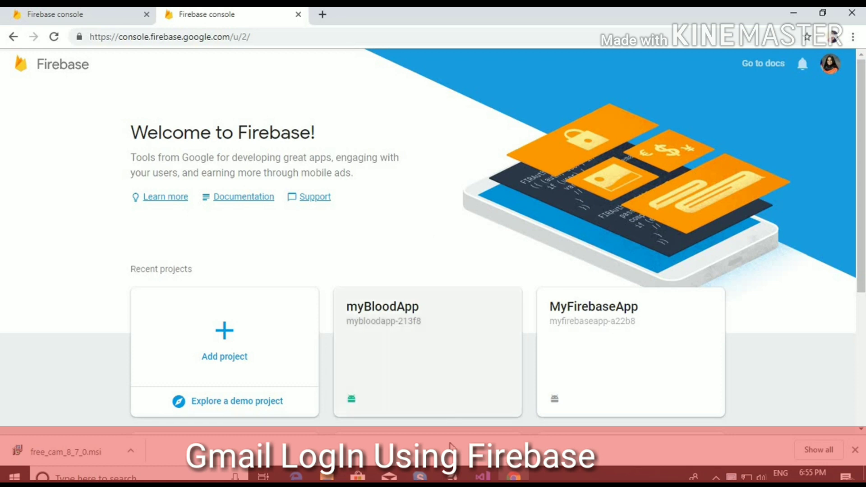
# Open the Firebase documentation overview from the console's Go to docs link.
pyautogui.moveTo(451, 477)
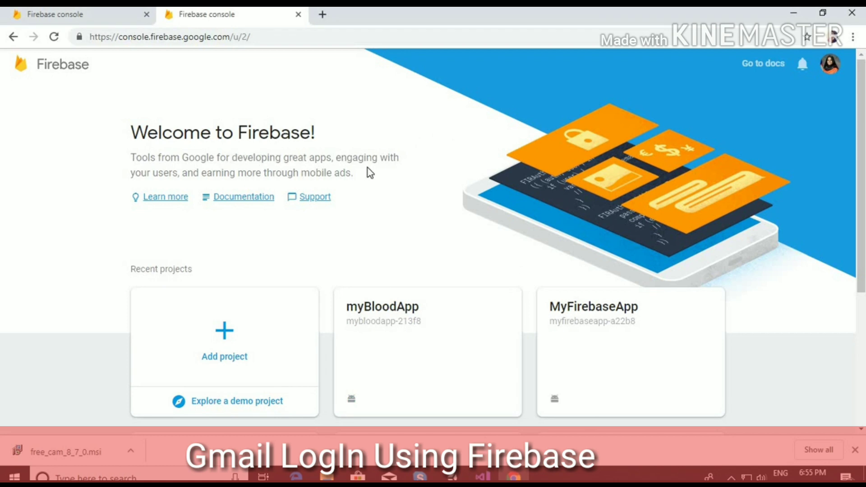
pyautogui.click(769, 69)
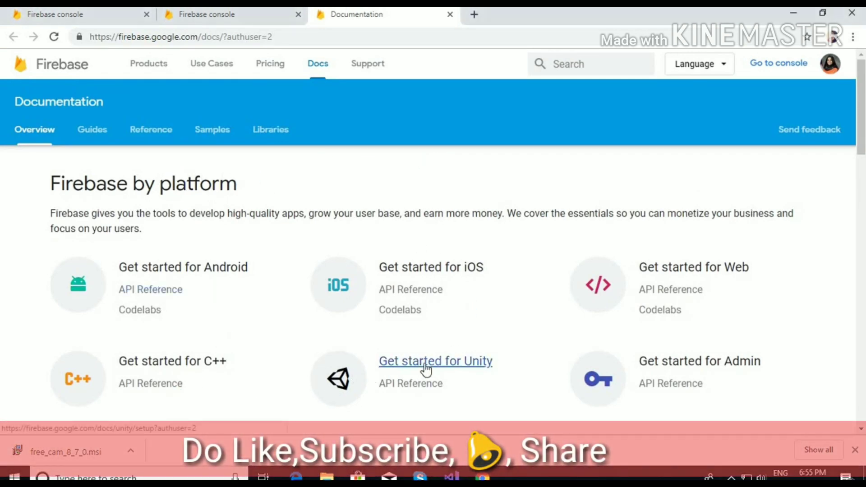
# Open the Unity get-started guide and read through its first setup steps.
pyautogui.click(426, 369)
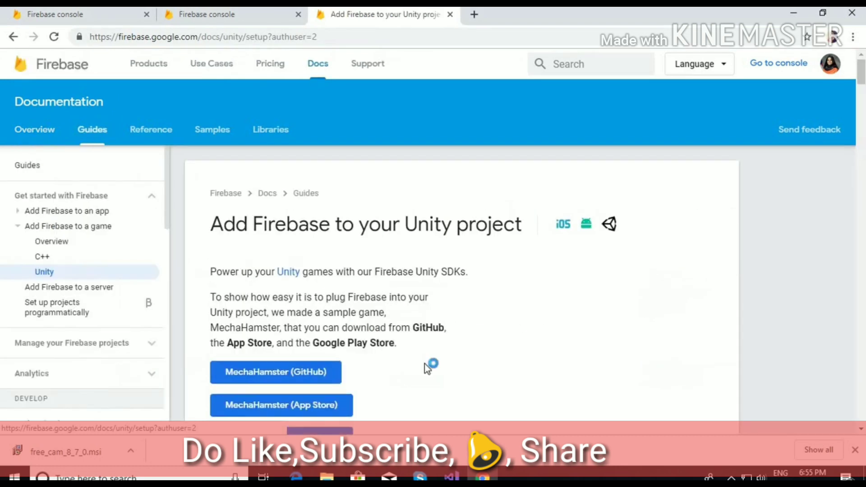
pyautogui.scroll(-1, 458, 240)
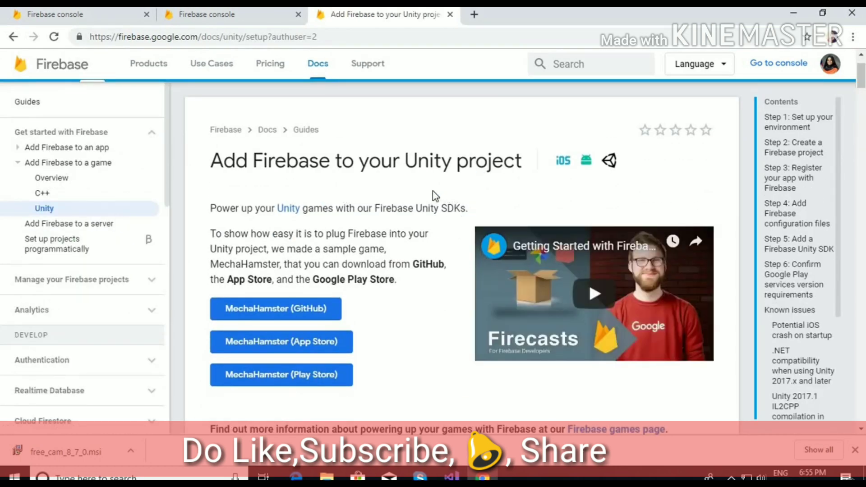
pyautogui.scroll(-5, 432, 190)
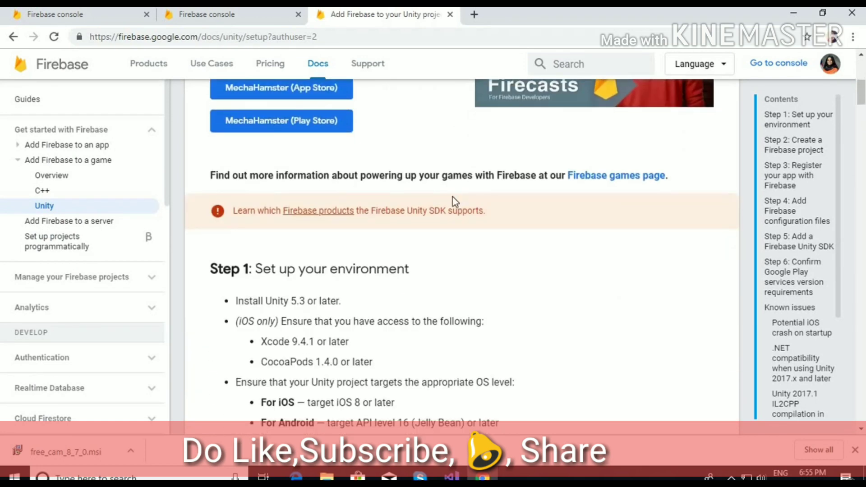
pyautogui.scroll(-1, 453, 201)
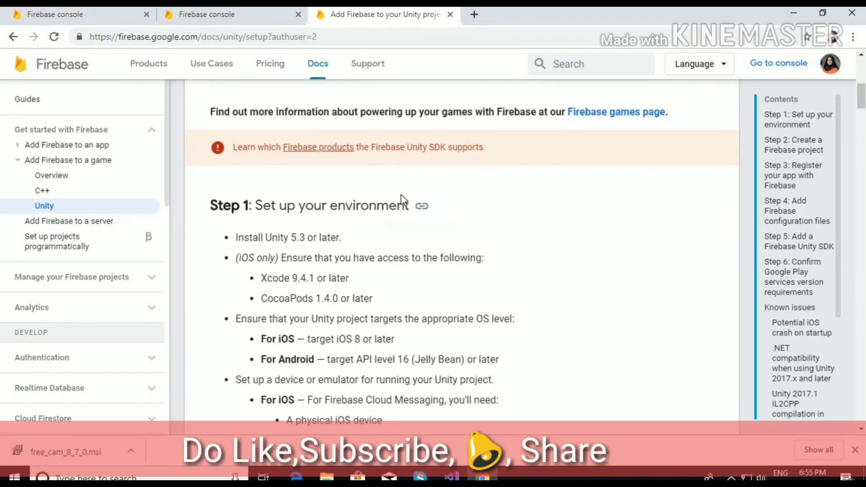
pyautogui.scroll(-2, 372, 207)
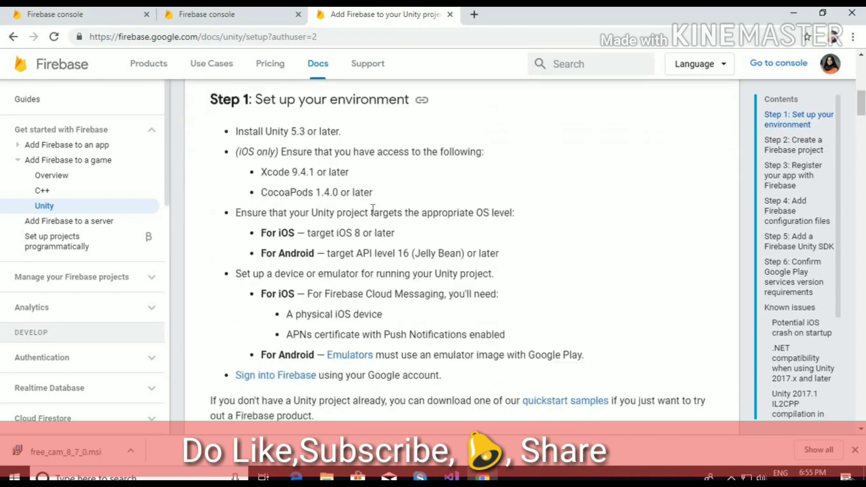
pyautogui.scroll(-4, 420, 188)
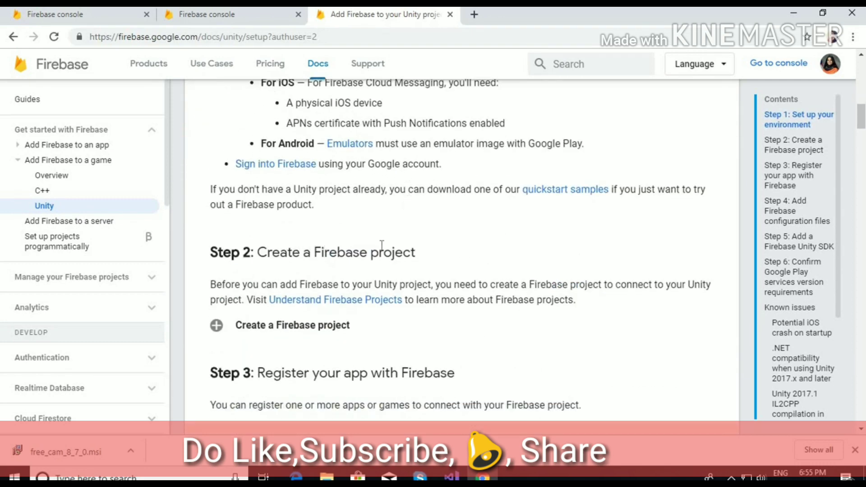
pyautogui.scroll(-2, 431, 236)
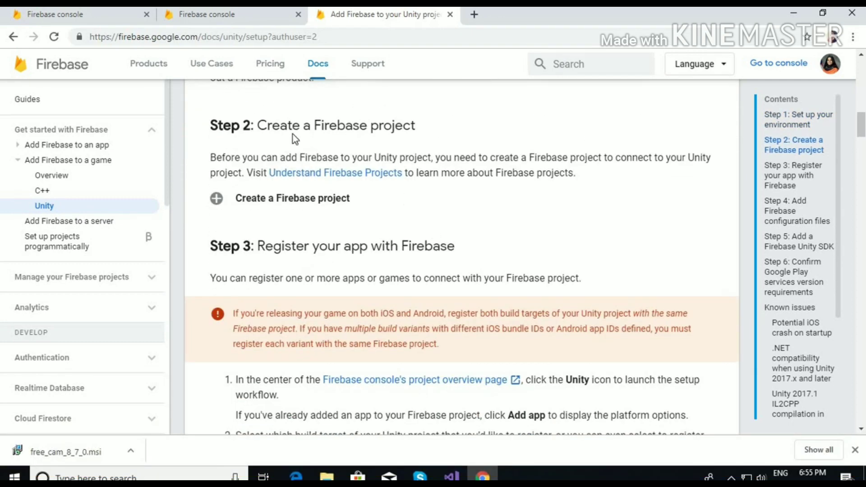
pyautogui.moveTo(414, 125); pyautogui.dragTo(251, 126)
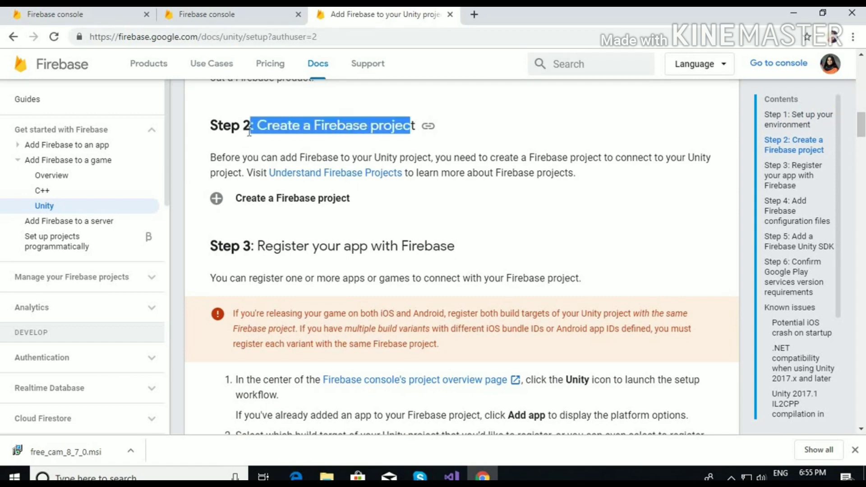
pyautogui.scroll(2, 399, 199)
pyautogui.scroll(3, 399, 198)
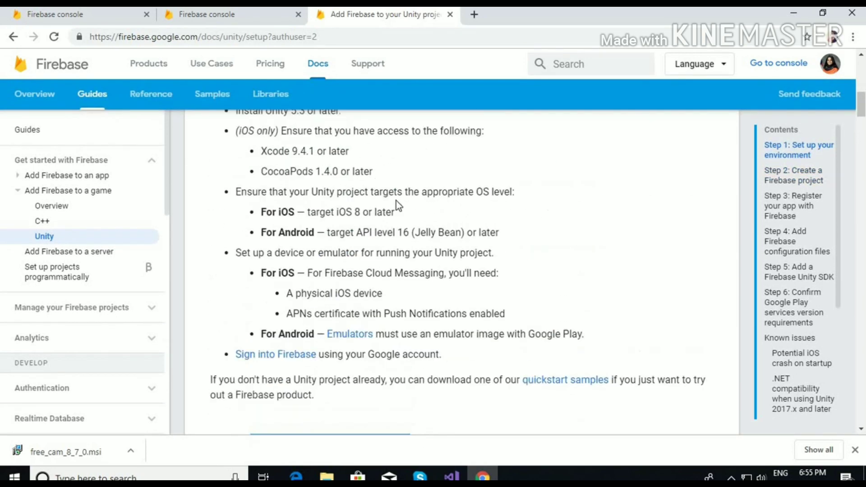
pyautogui.scroll(2, 341, 220)
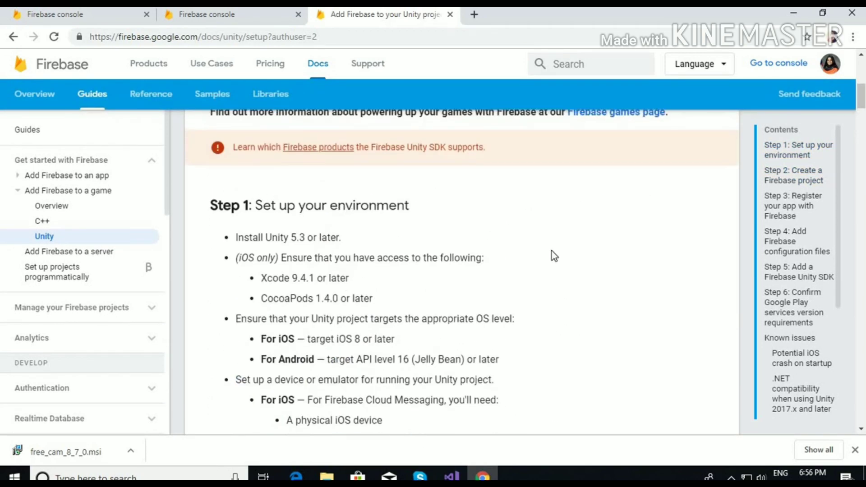
# Continue down to Step 5, highlighting the 'Add a Firebase Unity SDK' heading.
pyautogui.scroll(-1, 551, 251)
pyautogui.scroll(-2, 551, 251)
pyautogui.scroll(-2, 551, 251)
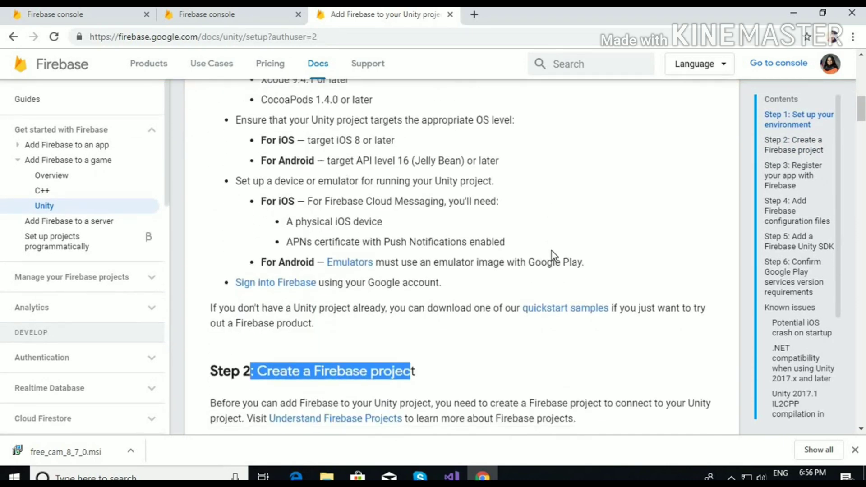
pyautogui.scroll(-2, 551, 251)
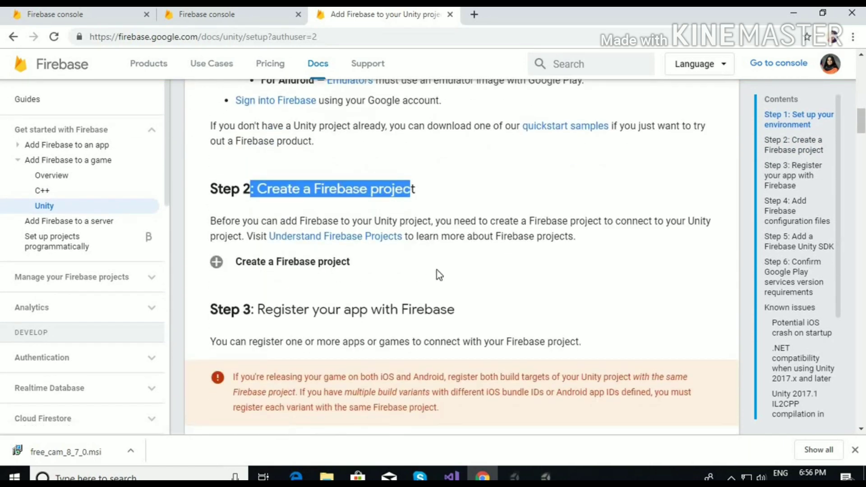
pyautogui.scroll(-1, 397, 266)
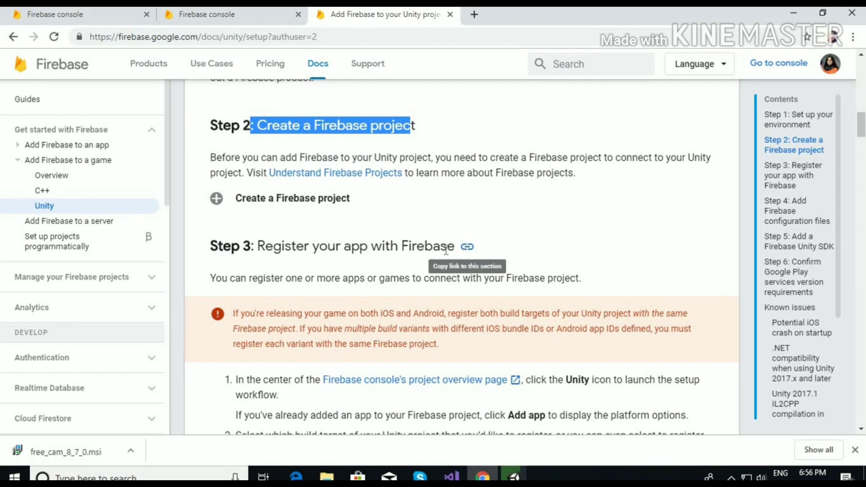
pyautogui.scroll(-2, 416, 261)
pyautogui.scroll(-2, 416, 261)
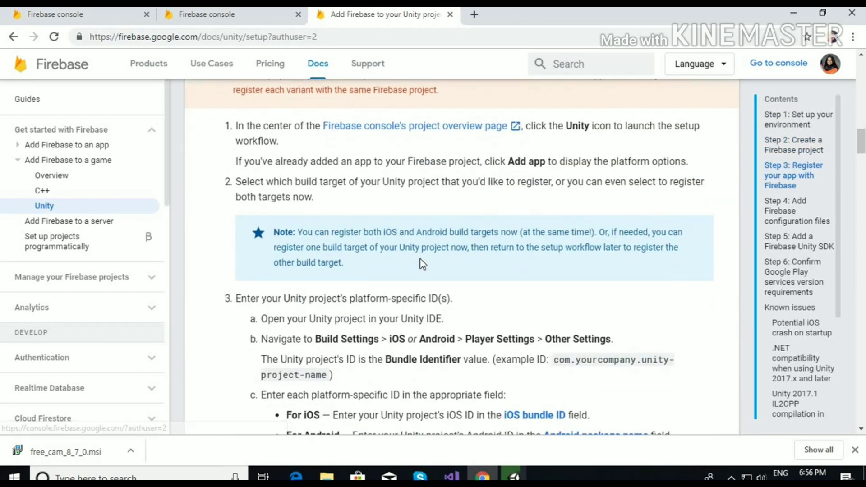
pyautogui.scroll(-1, 422, 261)
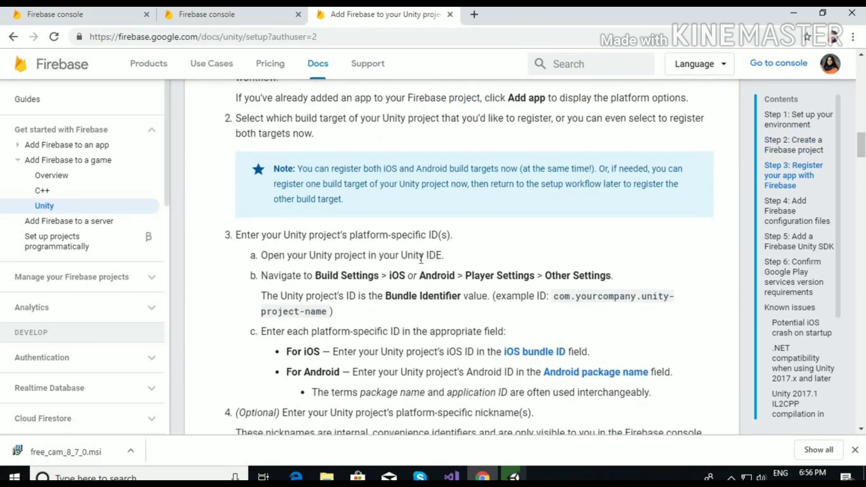
pyautogui.scroll(-1, 421, 258)
pyautogui.scroll(-1, 422, 261)
pyautogui.scroll(-1, 422, 264)
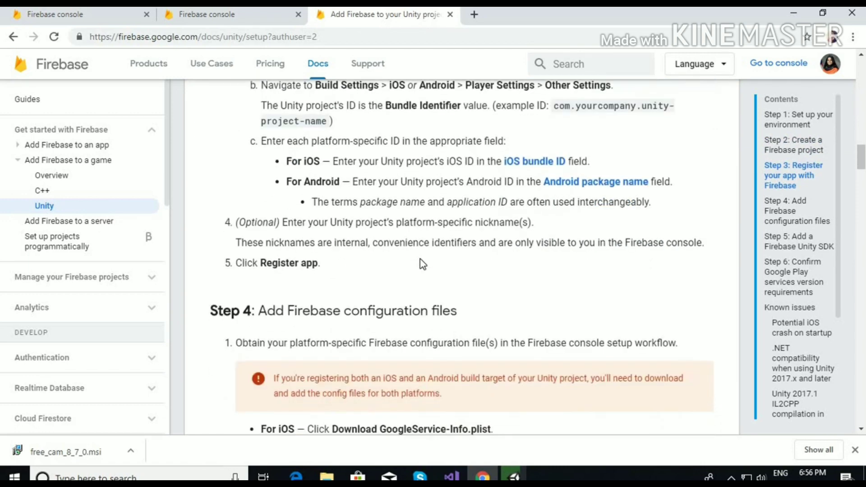
pyautogui.scroll(-2, 421, 260)
pyautogui.scroll(-2, 421, 259)
pyautogui.scroll(-1, 421, 258)
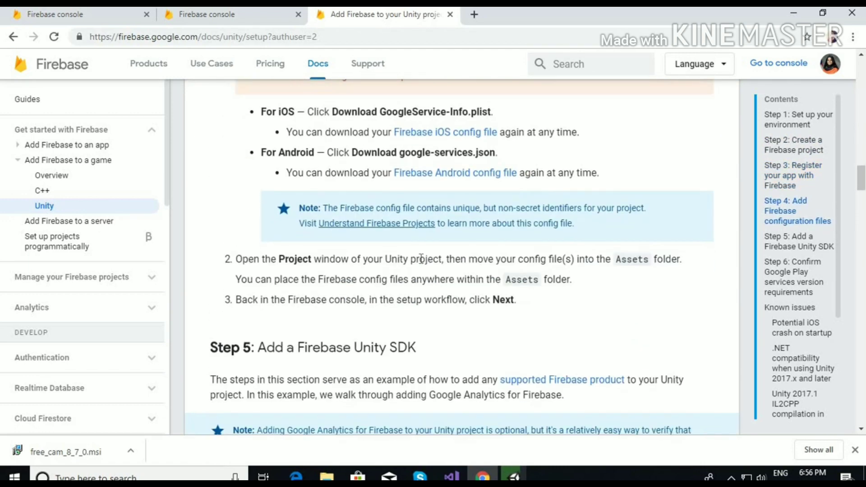
pyautogui.scroll(-1, 421, 258)
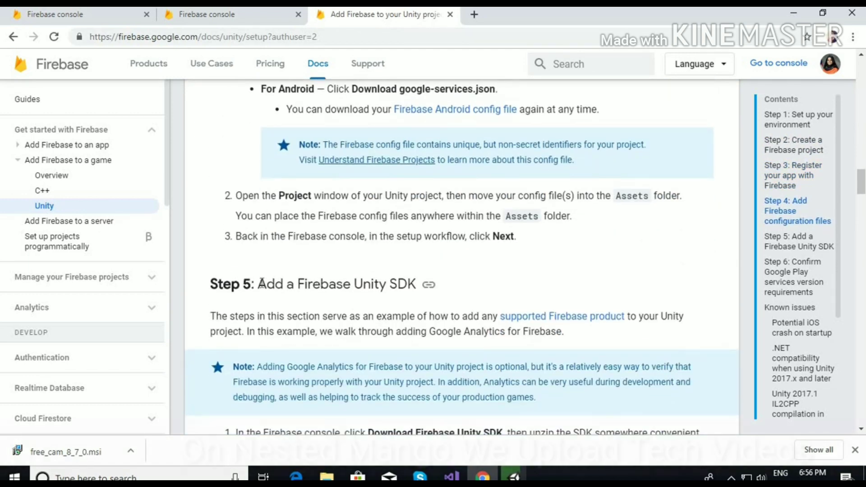
pyautogui.moveTo(259, 284)
pyautogui.mouseDown()
pyautogui.moveTo(431, 293)
pyautogui.moveTo(437, 302)
pyautogui.mouseUp()
pyautogui.click(436, 302)
pyautogui.scroll(-3, 488, 261)
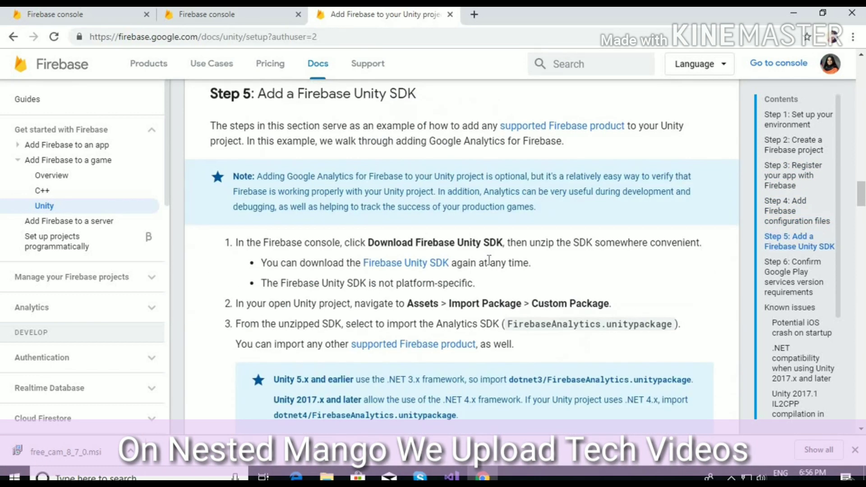
pyautogui.scroll(1, 489, 261)
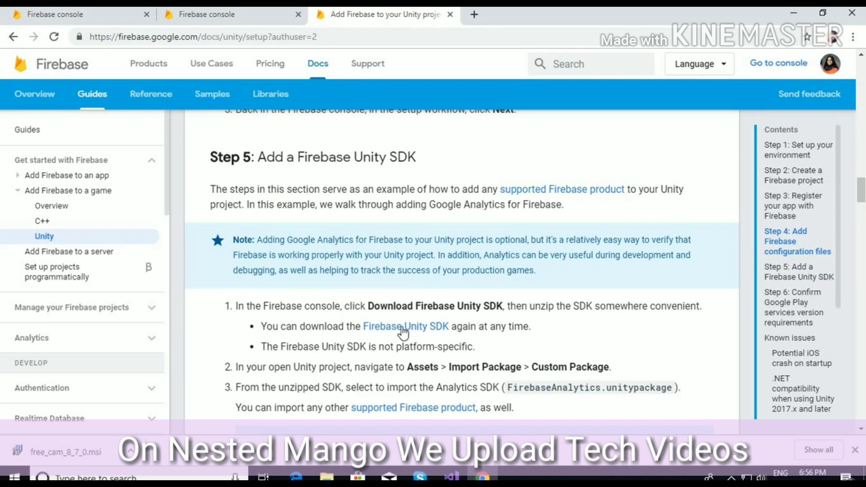
# Start the firebase_unity_sdk zip download and pause it at 62.4 of 831 MB.
pyautogui.click(401, 331)
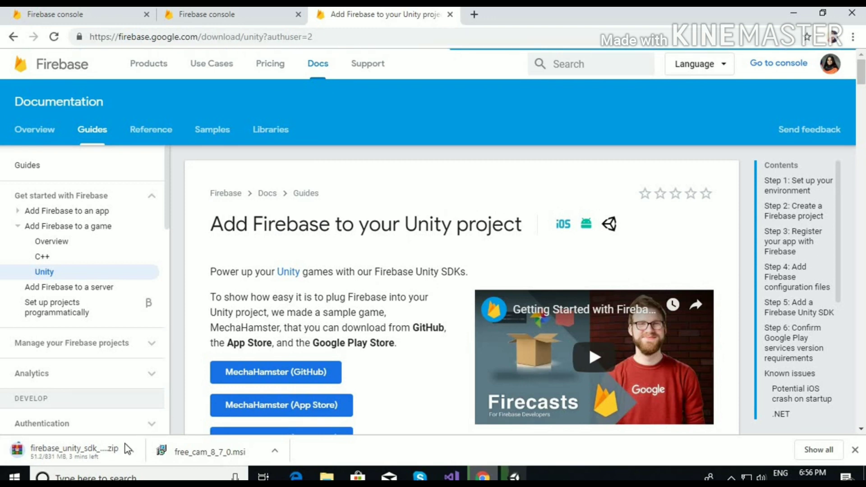
pyautogui.click(131, 450)
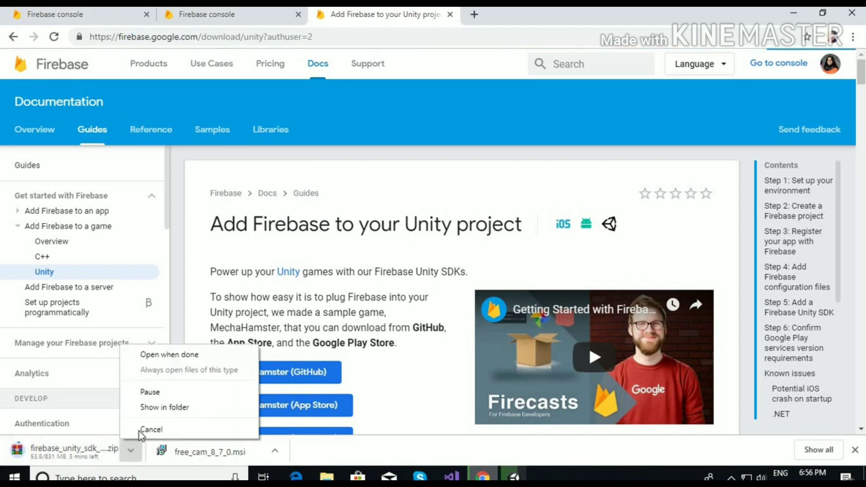
pyautogui.click(150, 391)
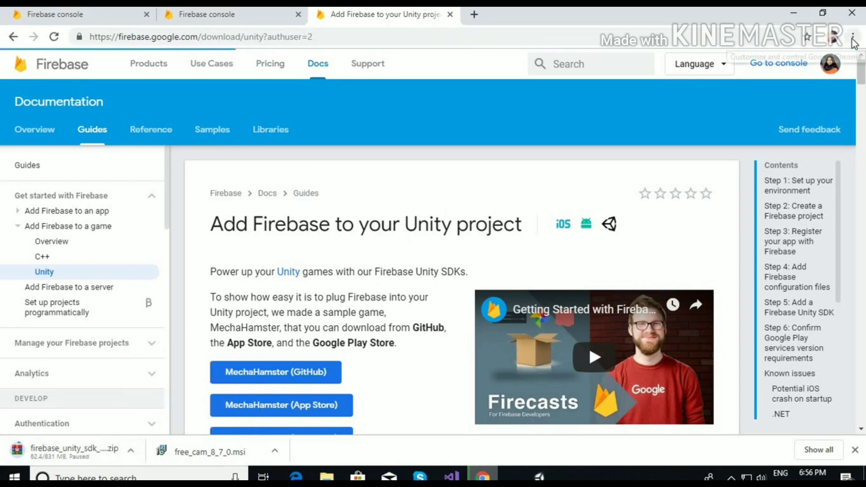
pyautogui.moveTo(327, 476)
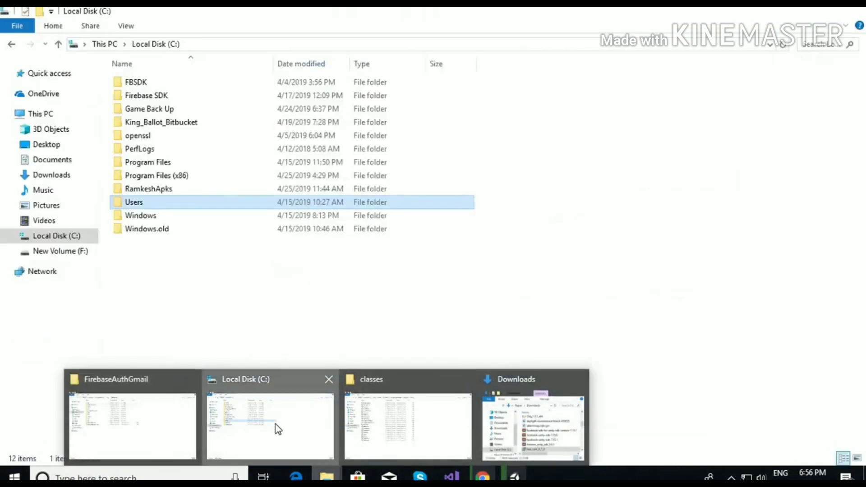
# Browse the Downloads folder, which already holds the 843,097 KB firebase_unity_sdk_5.6.1 ZIP.
pyautogui.click(277, 429)
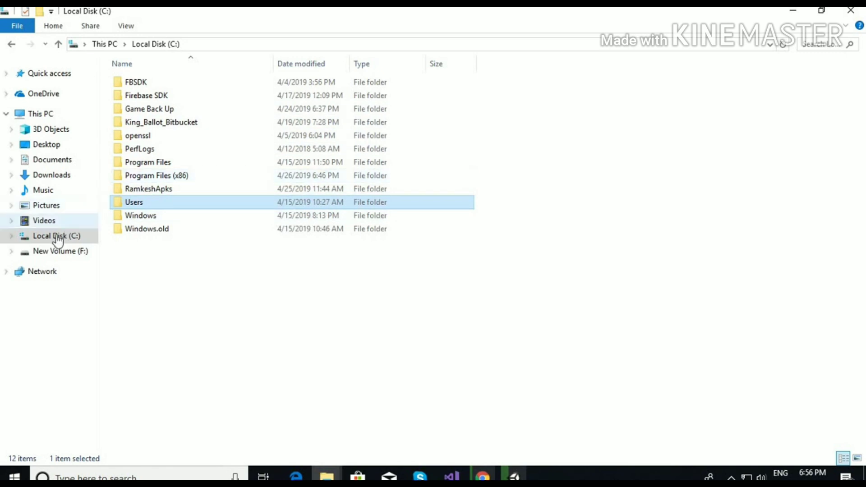
pyautogui.click(53, 175)
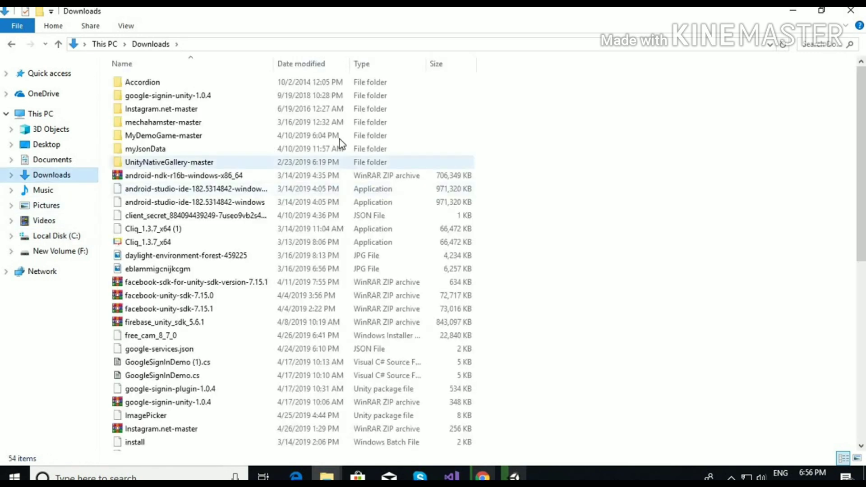
pyautogui.scroll(-5, 340, 142)
pyautogui.scroll(-4, 339, 142)
pyautogui.scroll(4, 342, 145)
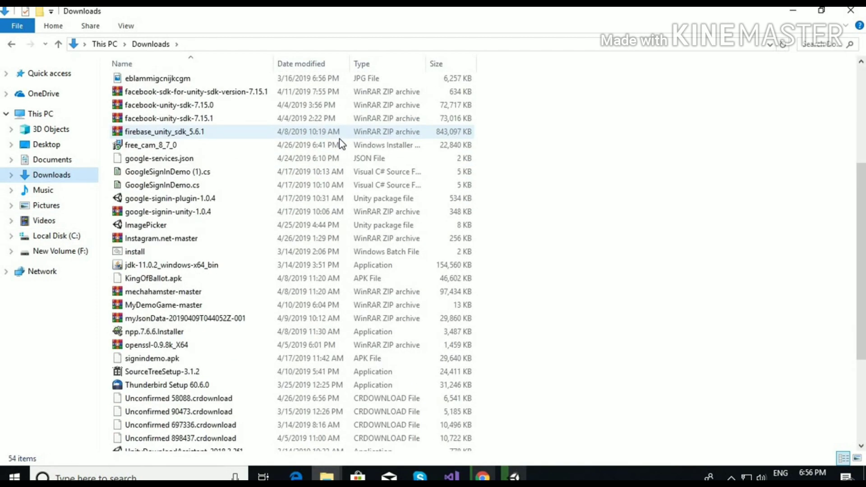
pyautogui.scroll(-1, 342, 144)
pyautogui.scroll(-3, 341, 143)
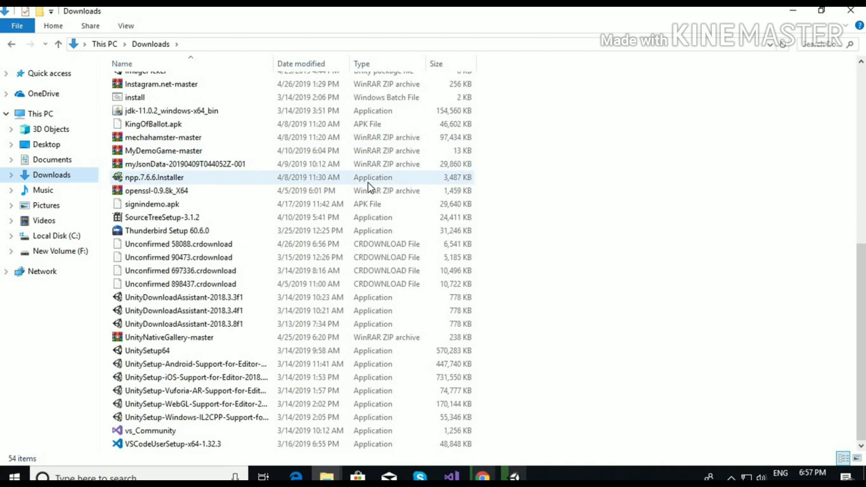
pyautogui.scroll(1, 369, 183)
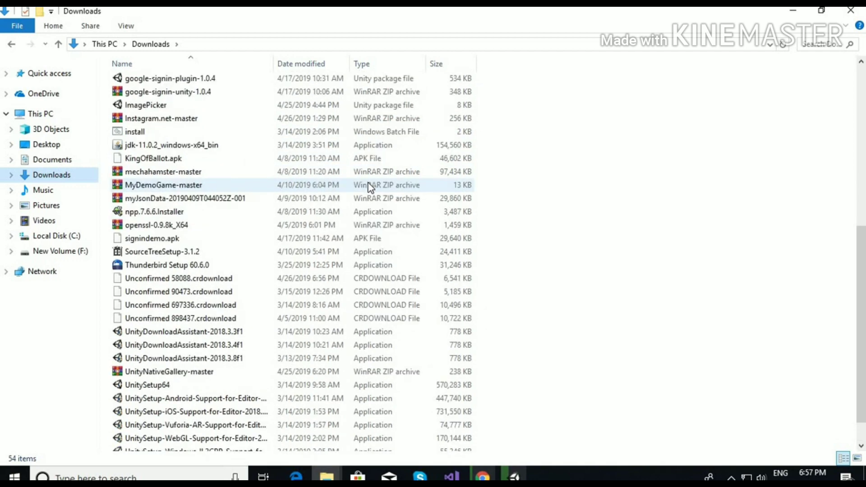
pyautogui.scroll(1, 369, 183)
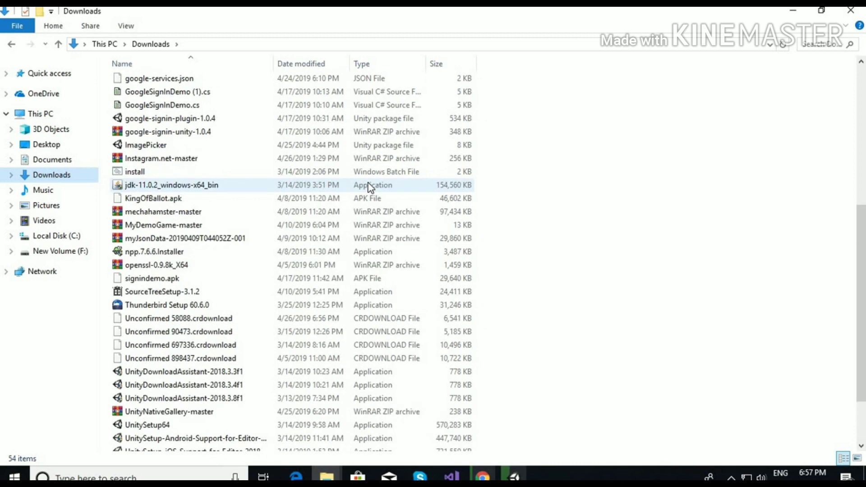
pyautogui.scroll(1, 369, 183)
pyautogui.scroll(1, 369, 183)
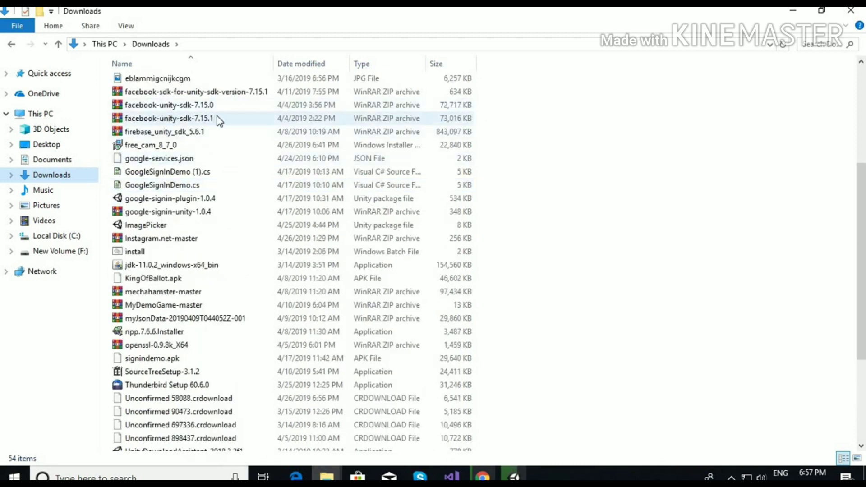
pyautogui.scroll(1, 218, 118)
pyautogui.scroll(1, 271, 131)
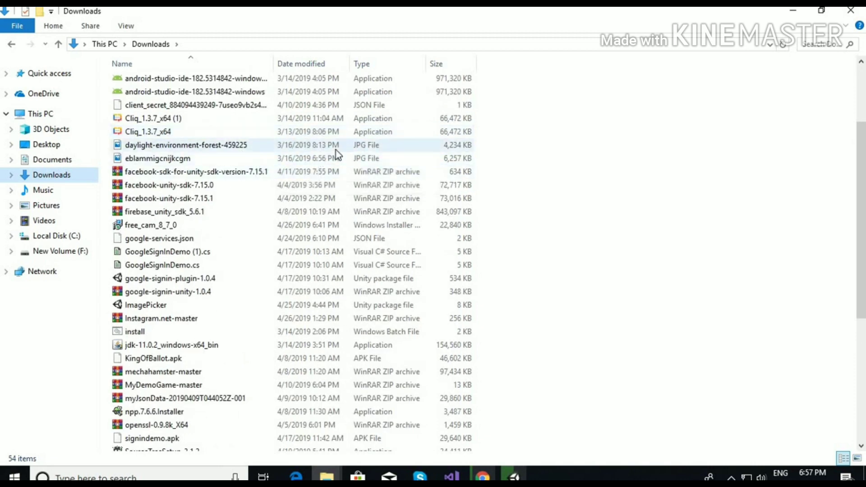
pyautogui.scroll(2, 336, 156)
pyautogui.scroll(1, 336, 155)
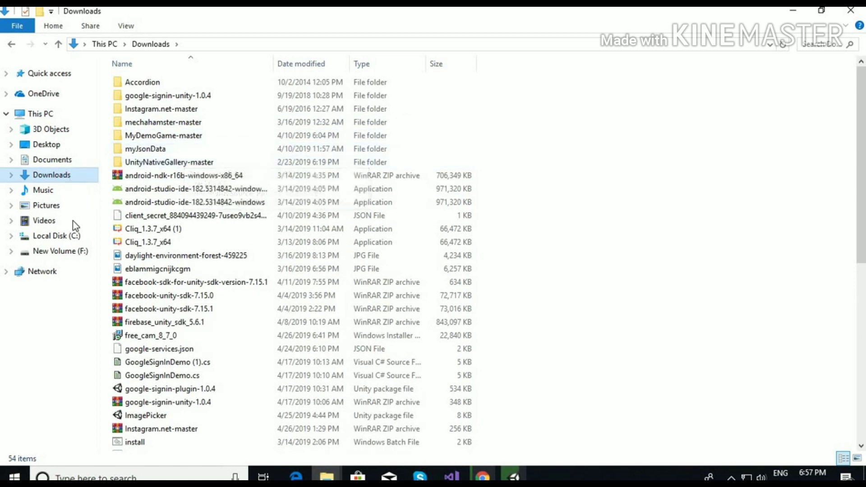
# Go to C:\Firebase SDK\firebase_unity_sdk\dotnet4 to see the 11 Firebase Unity packages.
pyautogui.click(58, 238)
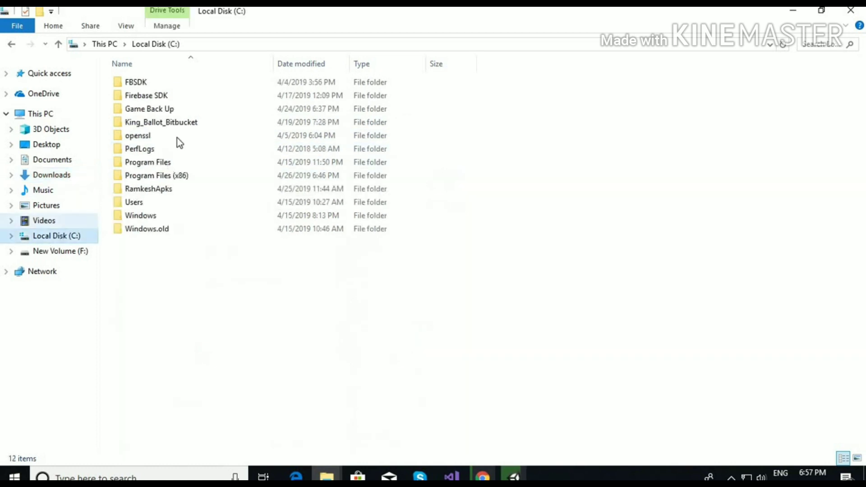
pyautogui.click(164, 100)
pyautogui.doubleClick(164, 101)
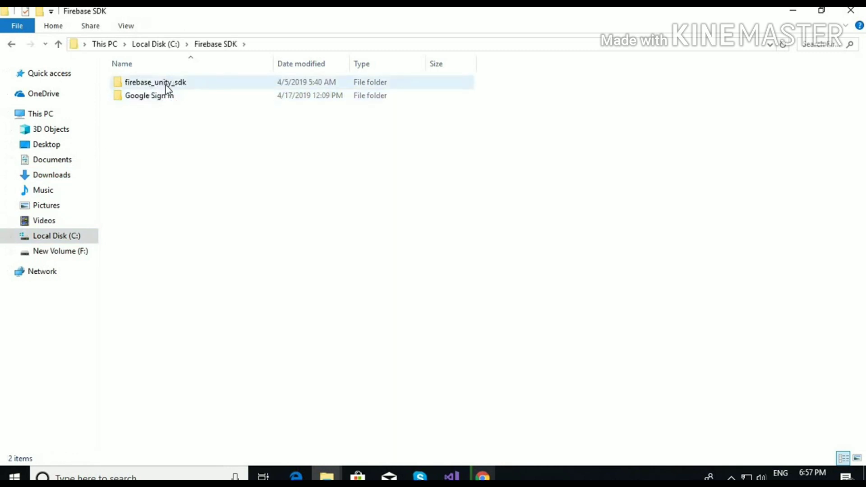
pyautogui.doubleClick(166, 84)
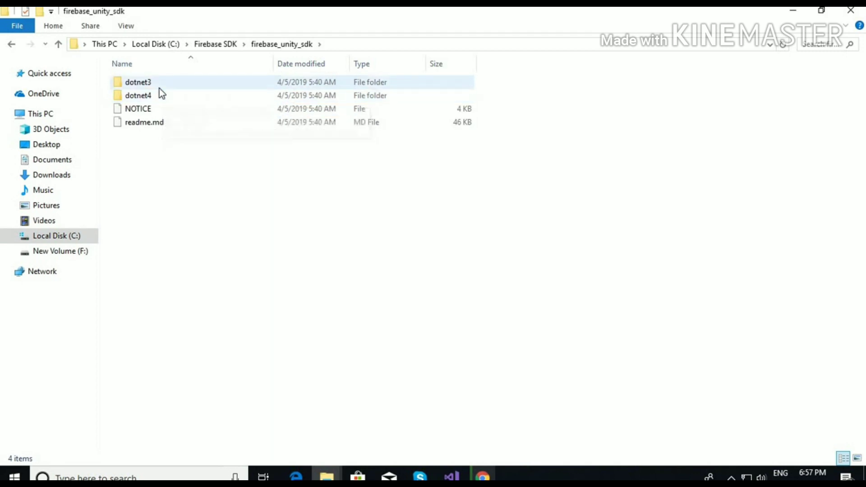
pyautogui.doubleClick(158, 94)
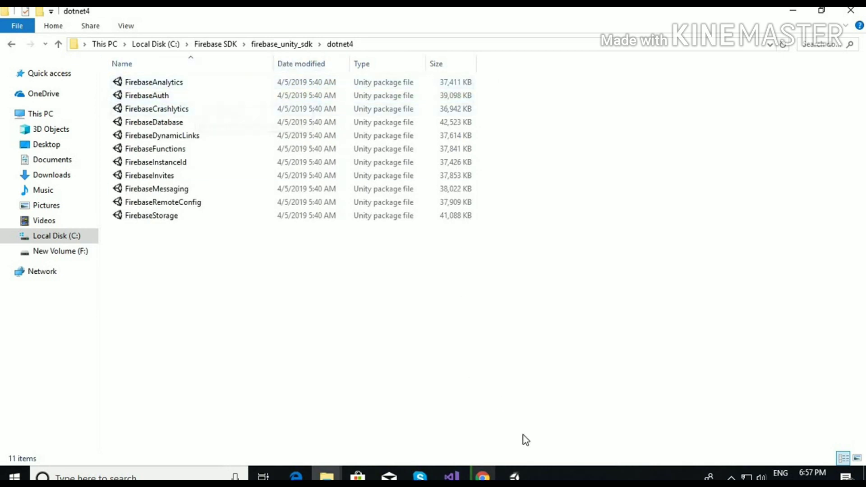
# Switch to the FireAuthDemo project in Unity and dismiss the Update Check dialog.
pyautogui.moveTo(515, 476)
pyautogui.click(512, 420)
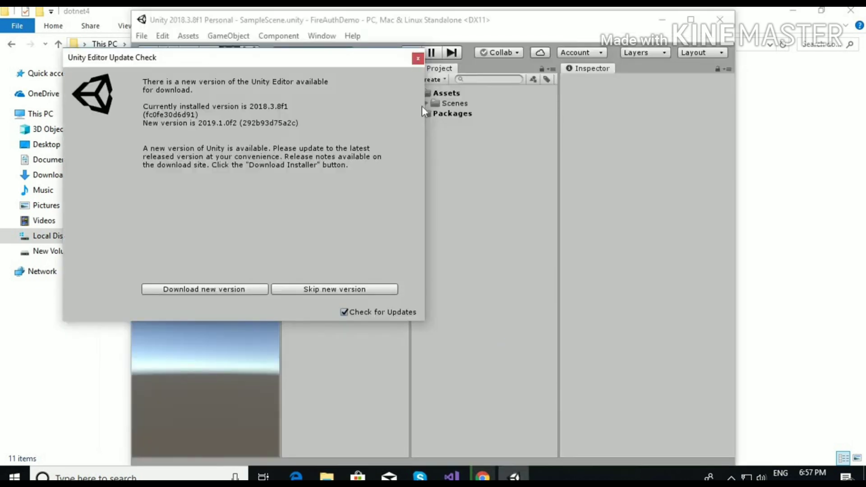
pyautogui.click(418, 57)
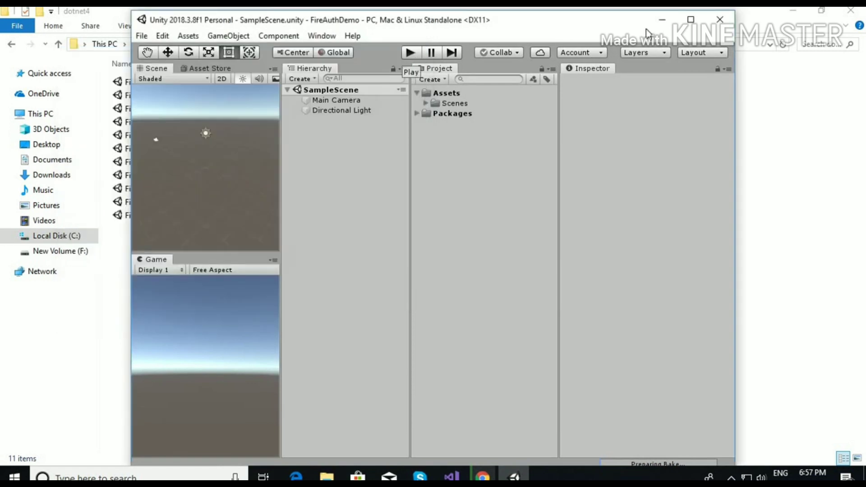
# Maximize the Unity editor window and bring up the File menu.
pyautogui.click(693, 20)
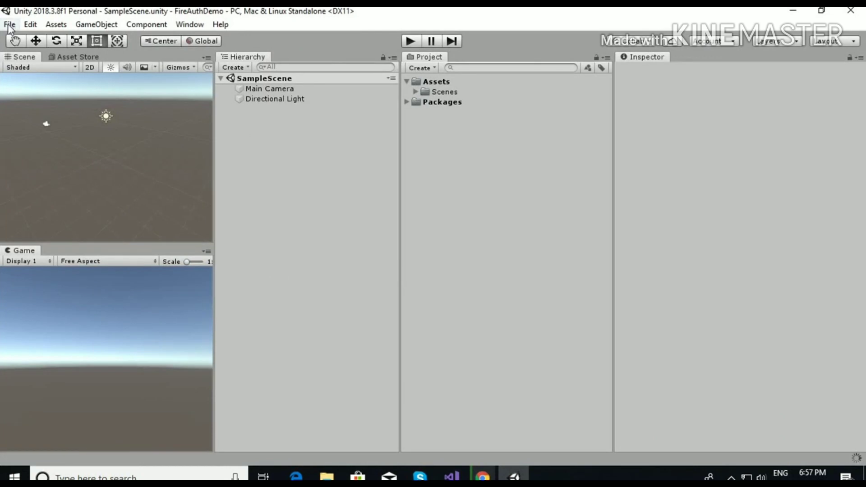
pyautogui.hotkey('alt', 'f')
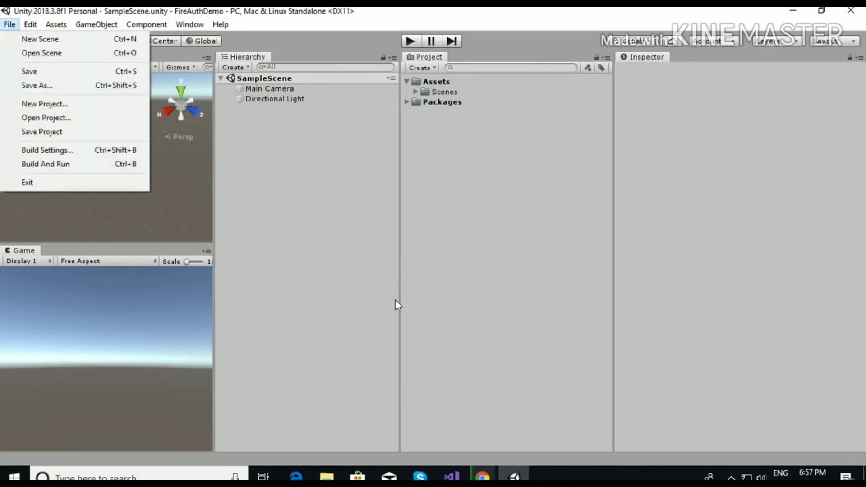
# Add SampleScene to Build Settings, switch the platform to Android, and show Player Settings.
pyautogui.click(55, 151)
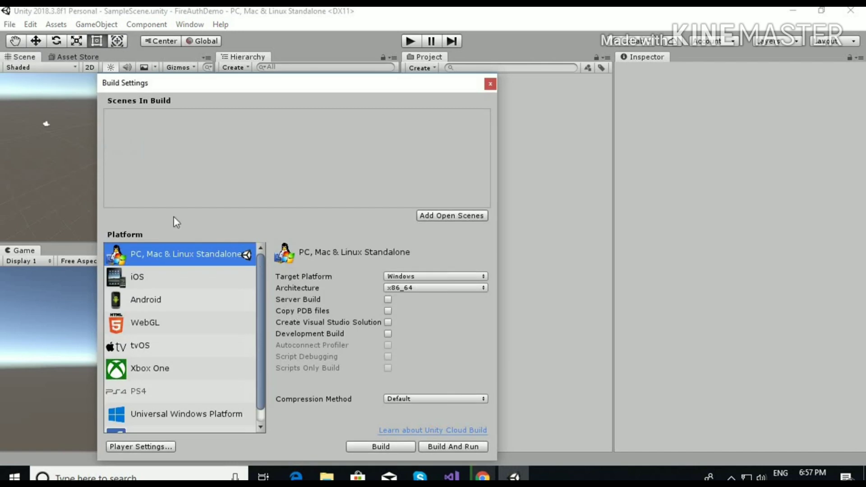
pyautogui.click(447, 217)
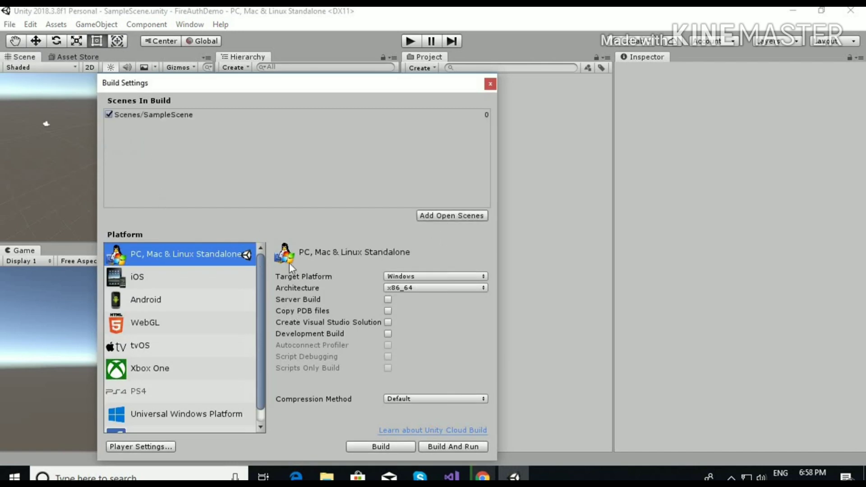
pyautogui.click(169, 301)
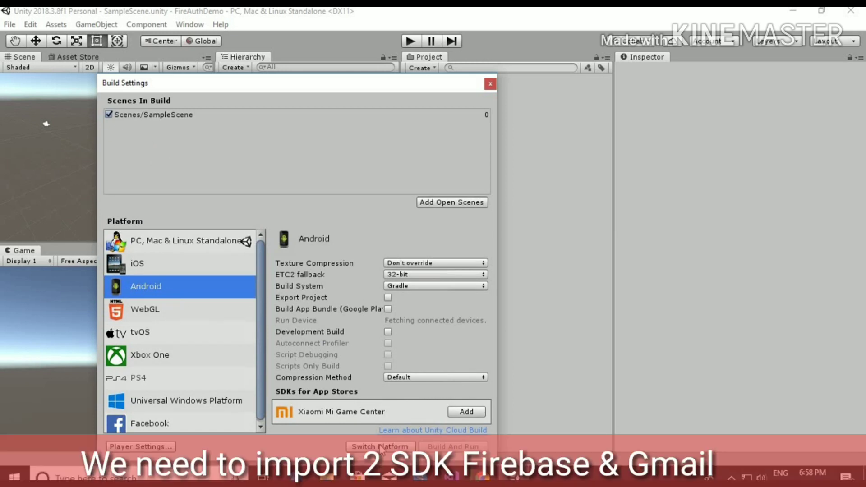
pyautogui.click(381, 448)
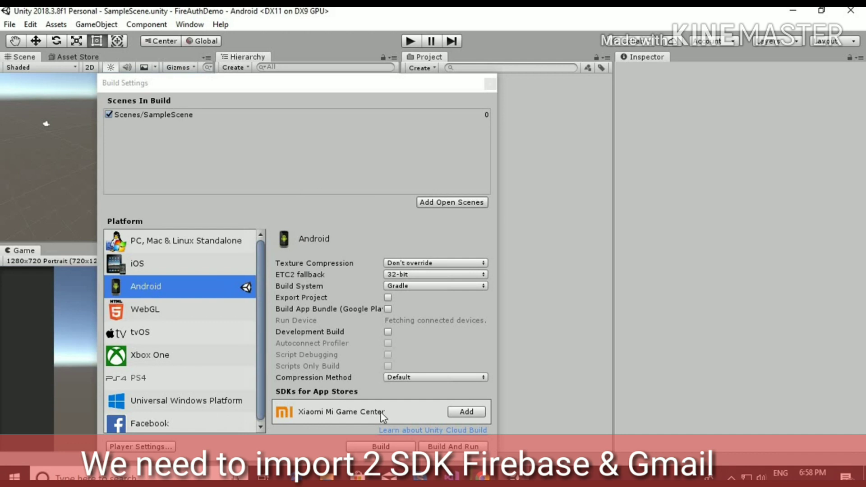
pyautogui.click(140, 447)
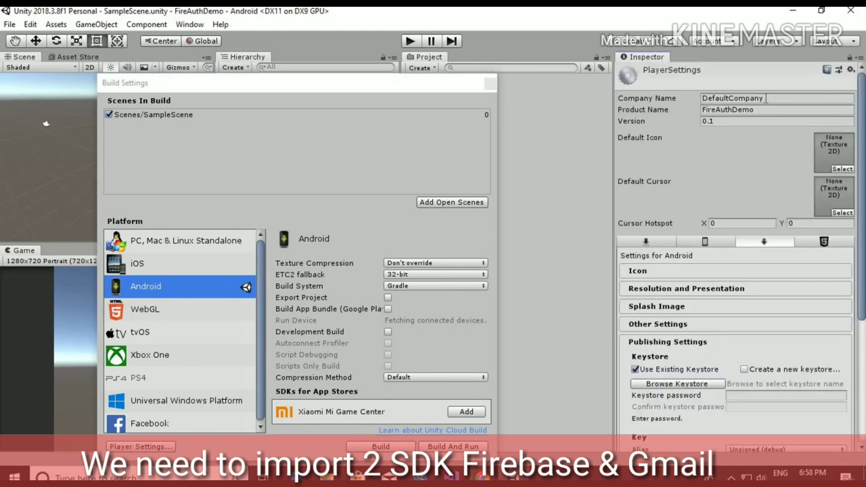
# Change the company name in Player Settings to nested.
pyautogui.click(766, 98)
pyautogui.write('nes')
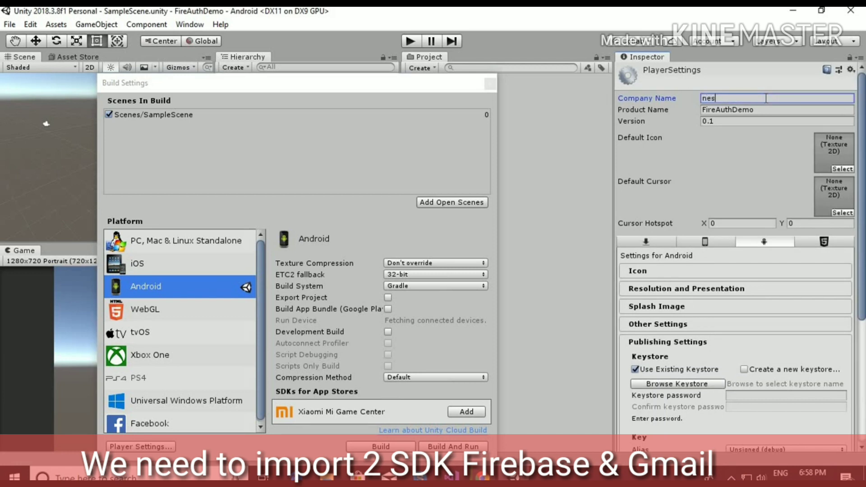
pyautogui.write('ted m')
pyautogui.write('an')
pyautogui.press('BackSpace')
pyautogui.press('BackSpace')
pyautogui.press('BackSpace')
pyautogui.press('BackSpace')
pyautogui.scroll(-2, 724, 163)
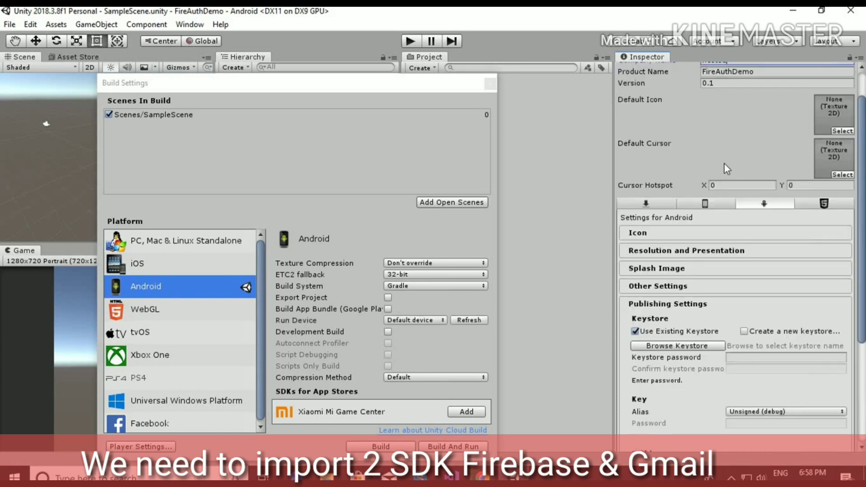
pyautogui.scroll(-5, 724, 163)
pyautogui.scroll(2, 718, 219)
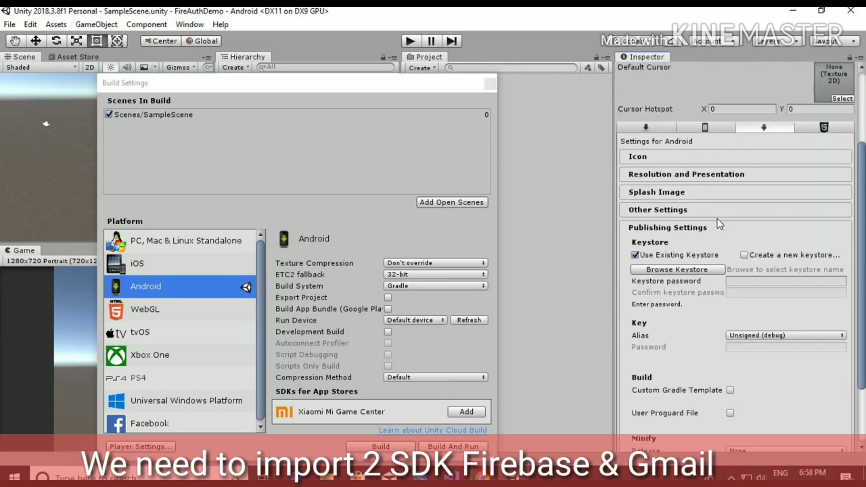
# Under Other Settings, replace Company in the package name with nested.
pyautogui.click(713, 179)
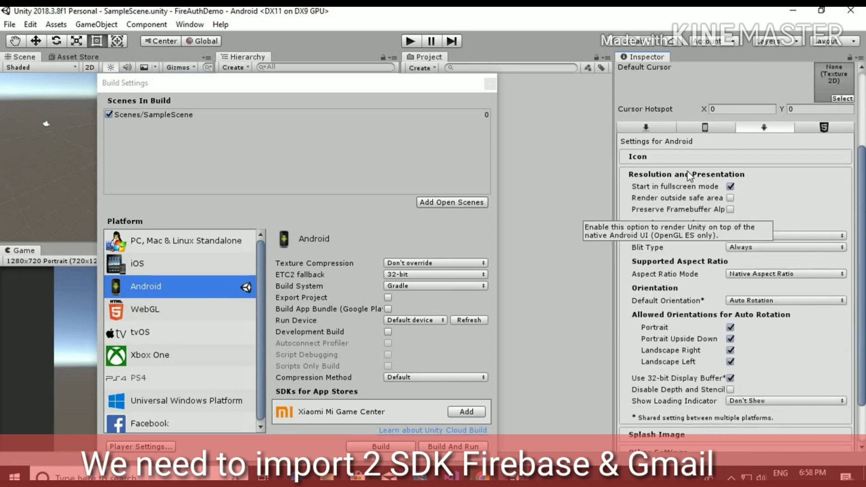
pyautogui.scroll(5, 687, 183)
pyautogui.click(679, 285)
pyautogui.click(673, 324)
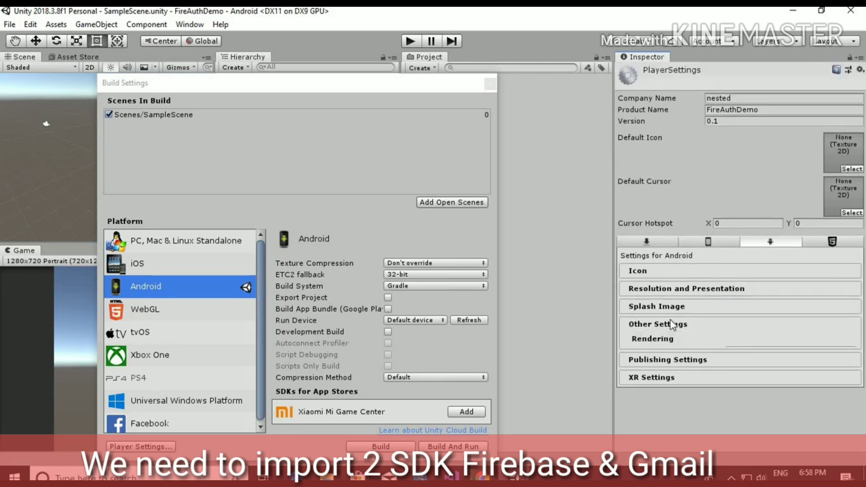
pyautogui.scroll(-1, 674, 323)
pyautogui.scroll(-2, 677, 273)
pyautogui.scroll(-1, 731, 357)
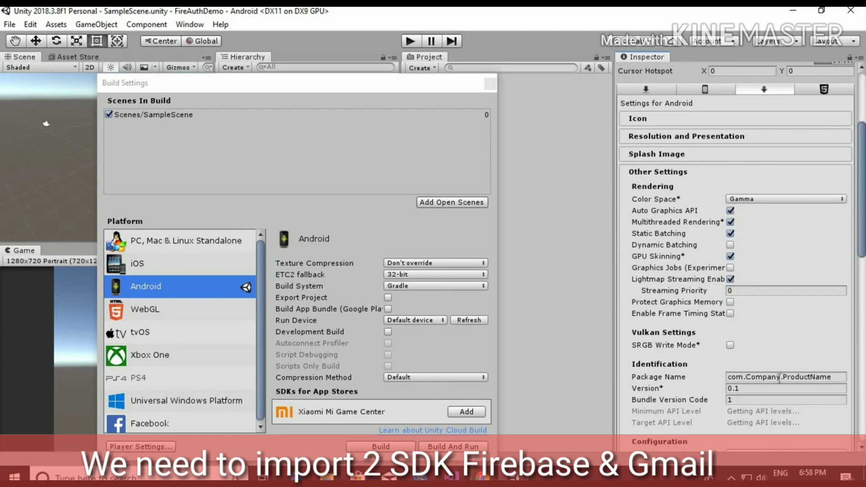
pyautogui.click(782, 376)
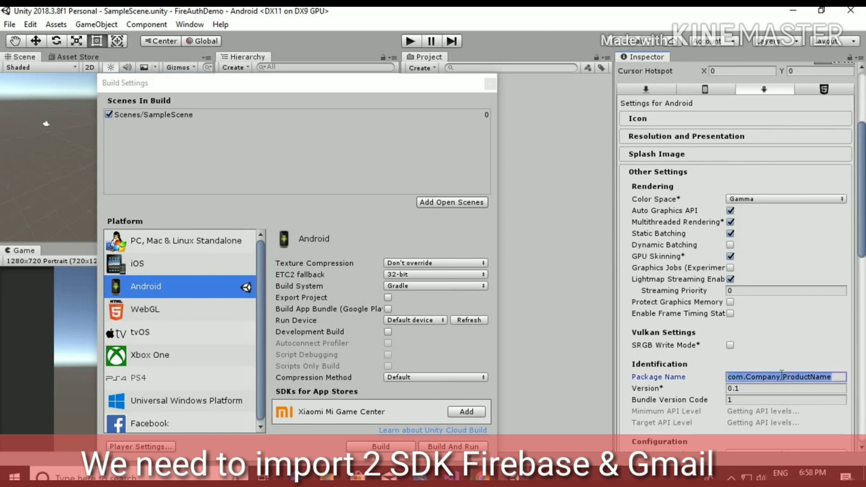
pyautogui.press('BackSpace')
pyautogui.press('BackSpace')
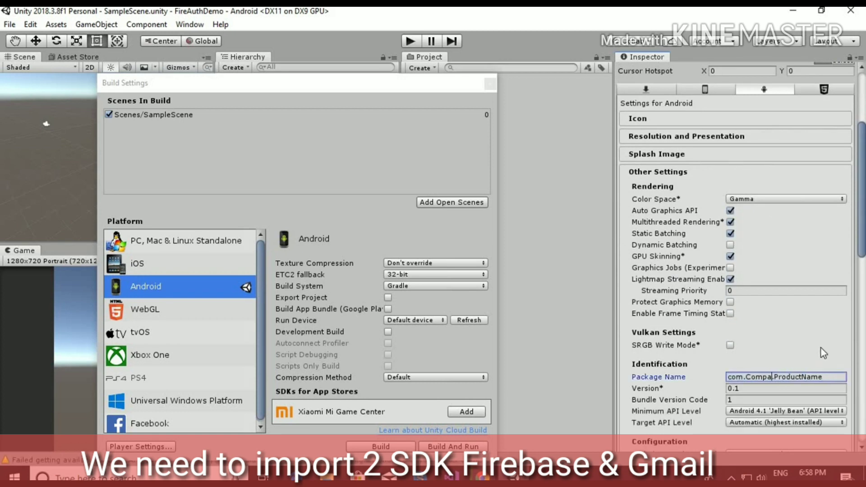
pyautogui.press('BackSpace')
pyautogui.press('BackSpace')
pyautogui.press('BackSpace')
pyautogui.press('BackSpace')
pyautogui.press('BackSpace')
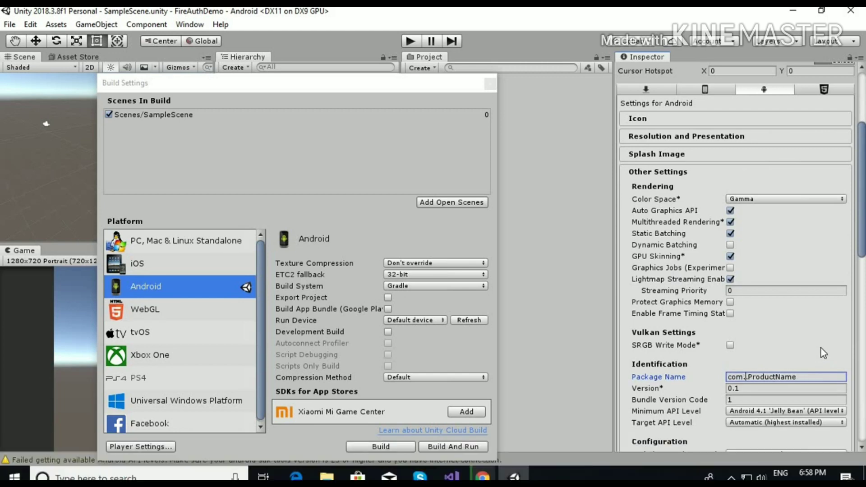
pyautogui.write('nested')
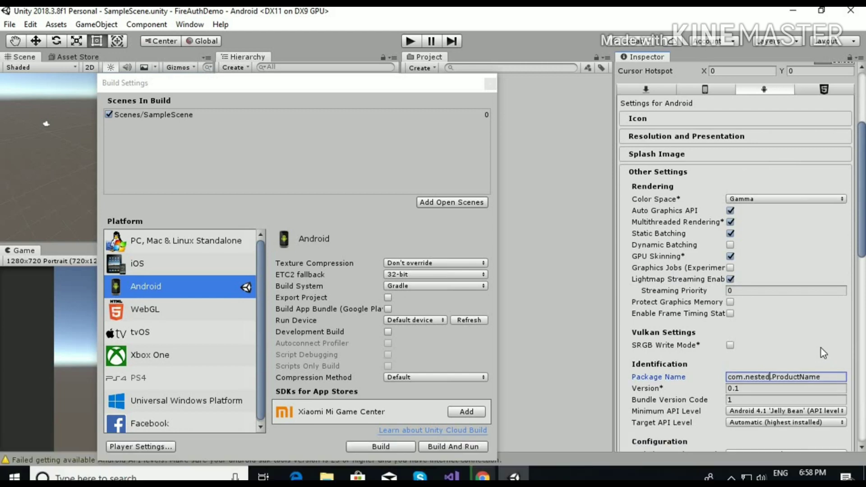
# Match the package name's ending to product name FireAuthDemo, giving com.nested.FireAuthDemo.
pyautogui.scroll(5, 821, 348)
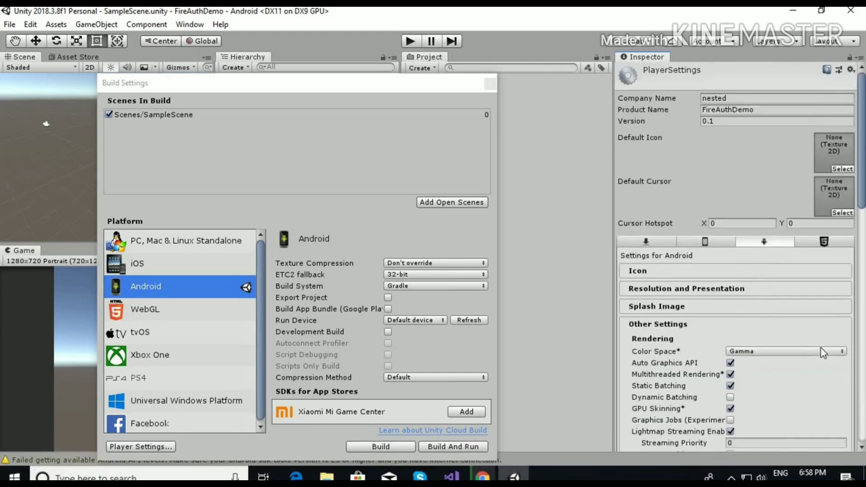
pyautogui.click(763, 109)
pyautogui.scroll(-5, 739, 193)
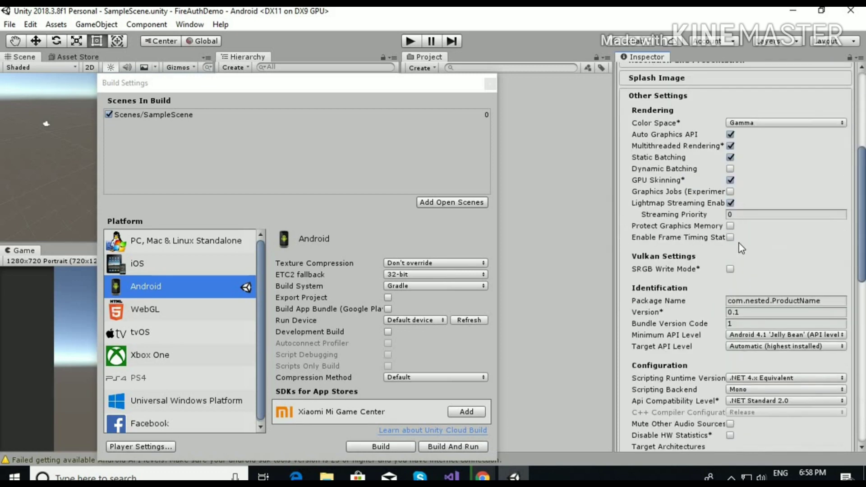
pyautogui.scroll(-1, 779, 256)
pyautogui.click(776, 262)
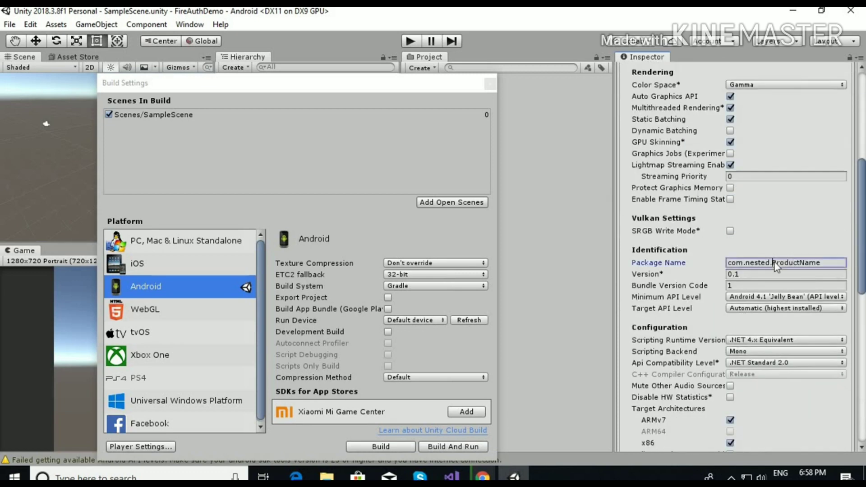
pyautogui.moveTo(812, 263); pyautogui.dragTo(819, 263)
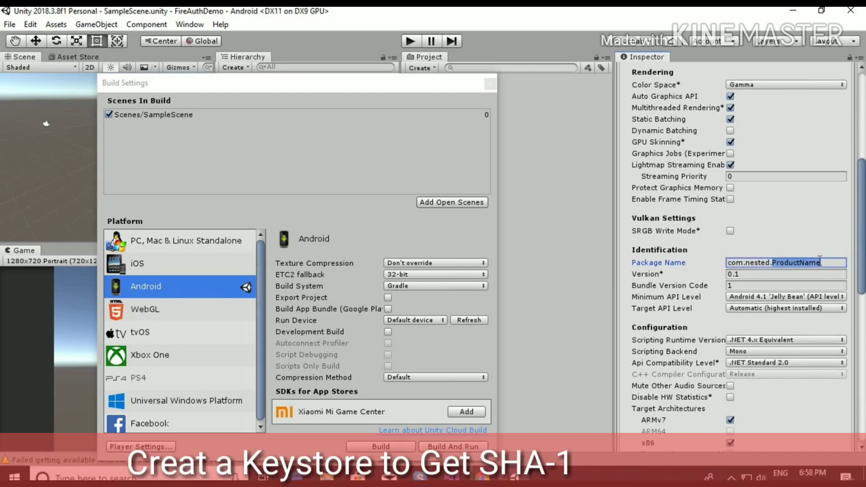
pyautogui.scroll(-10, 790, 235)
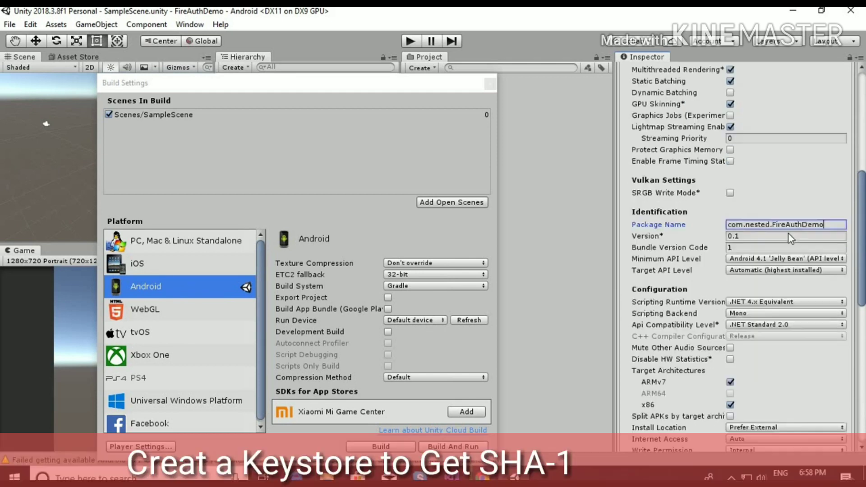
pyautogui.scroll(-3, 788, 233)
pyautogui.scroll(-1, 789, 234)
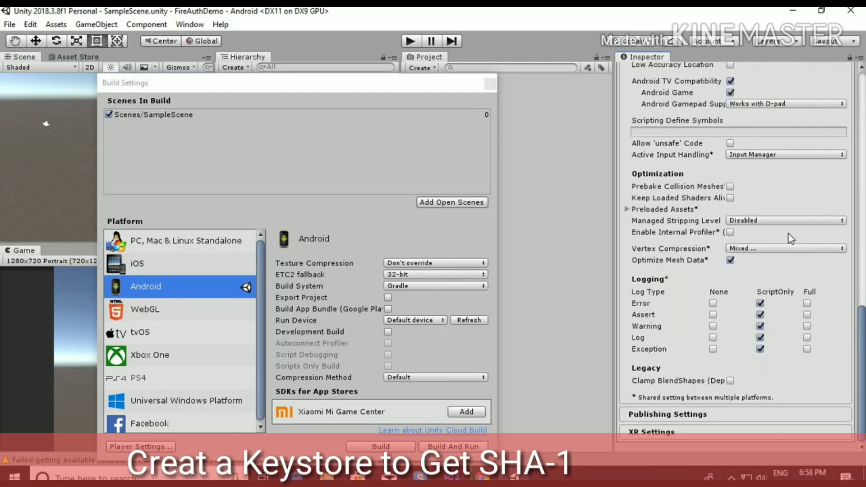
# Create a new keystore saved as user in the FireAuthDemo project folder.
pyautogui.click(682, 415)
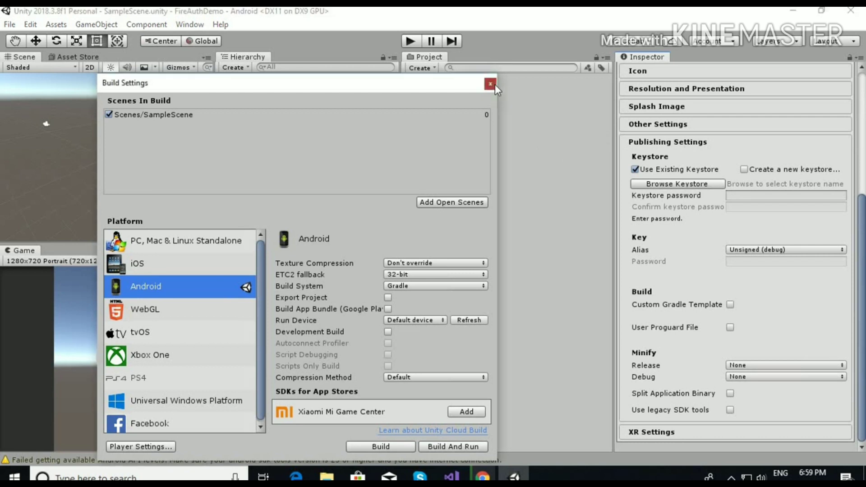
pyautogui.click(493, 85)
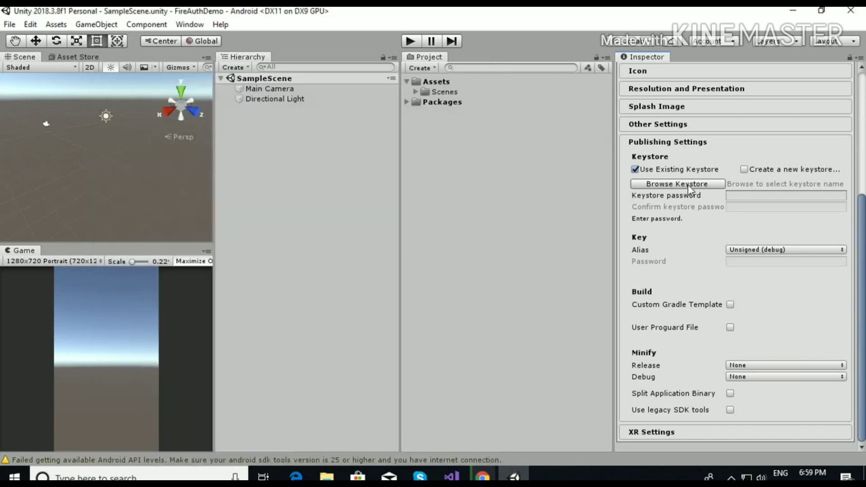
pyautogui.click(744, 170)
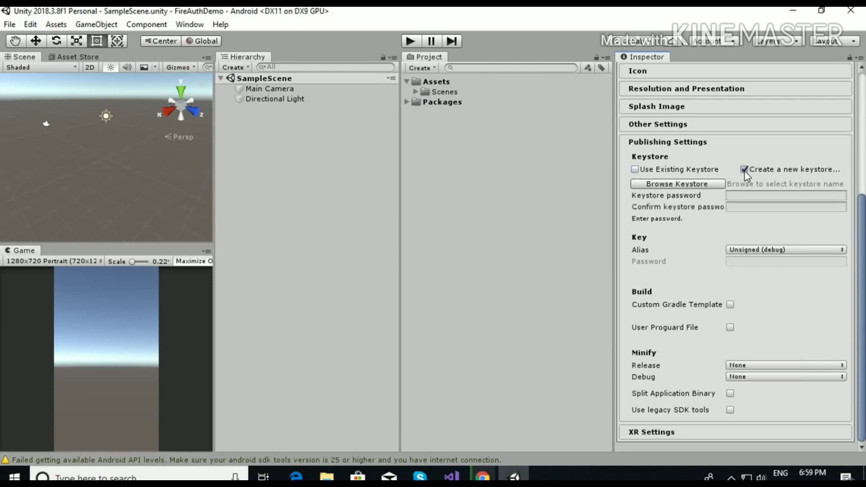
pyautogui.click(669, 185)
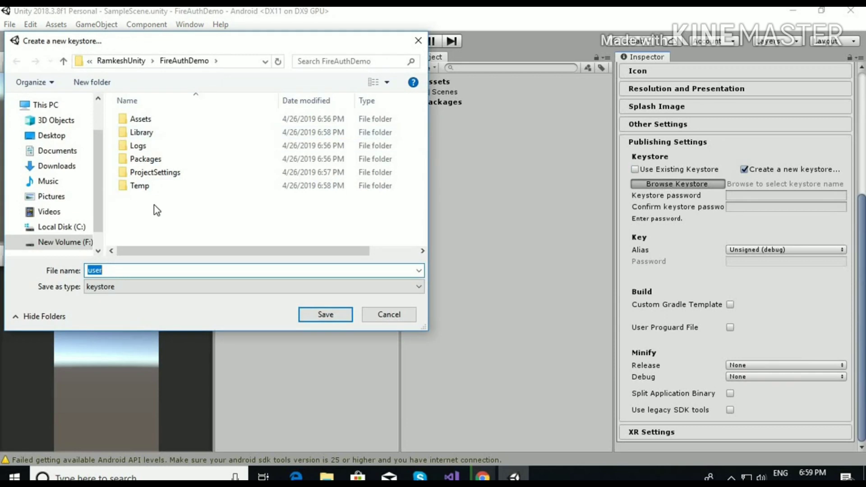
pyautogui.rightClick(162, 267)
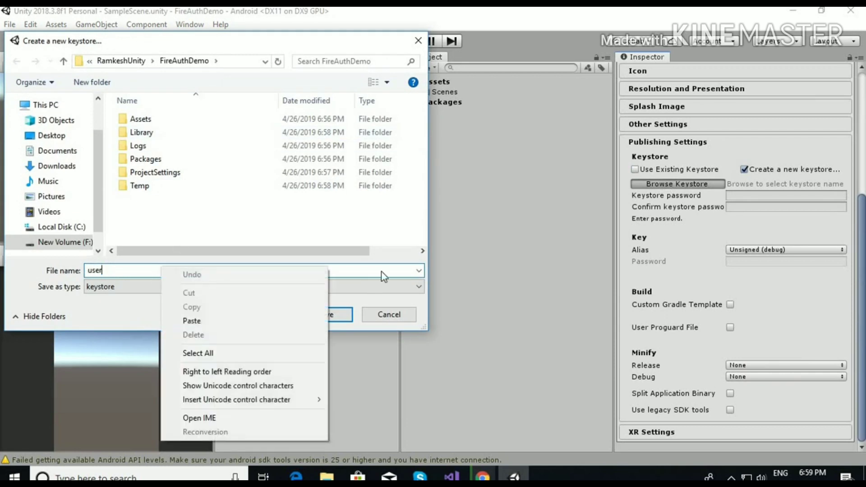
pyautogui.click(381, 272)
pyautogui.click(331, 315)
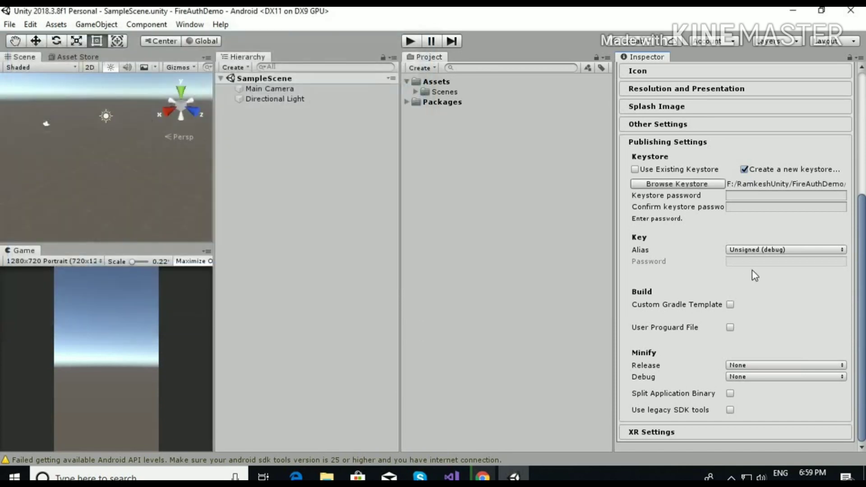
# Enter the keystore password and repeat it in the Confirm keystore password field.
pyautogui.click(748, 199)
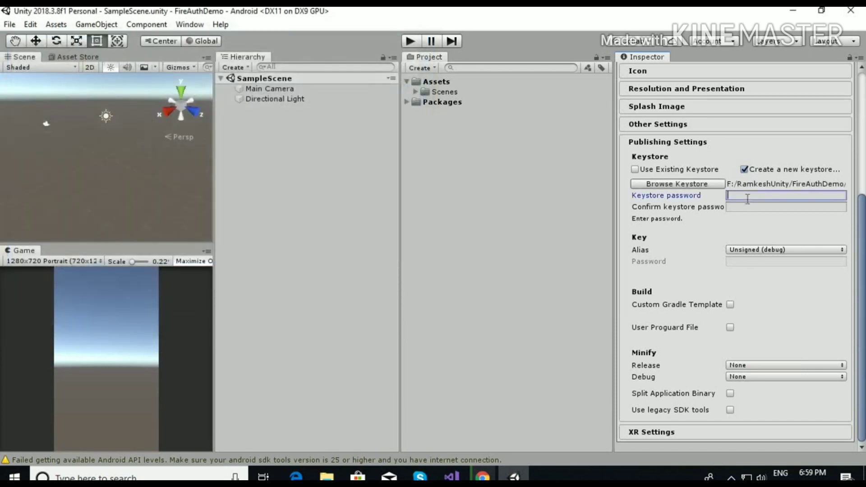
pyautogui.write('******')
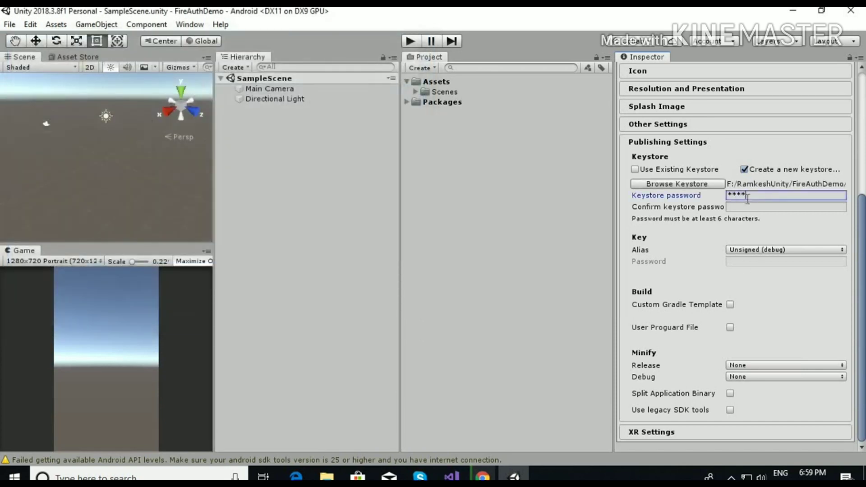
pyautogui.write('**')
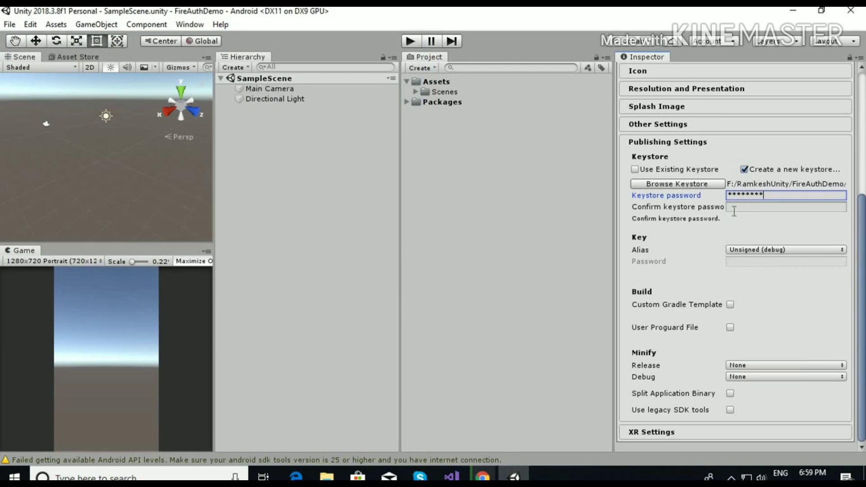
pyautogui.click(737, 208)
pyautogui.write('**')
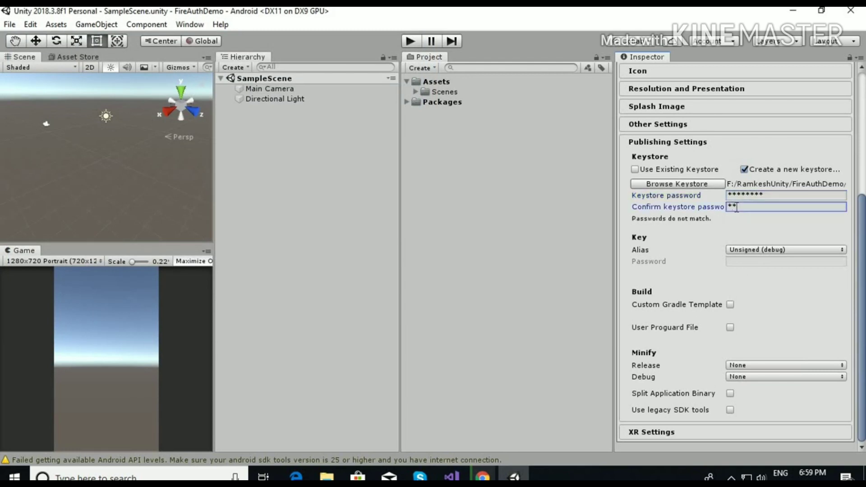
pyautogui.write('******')
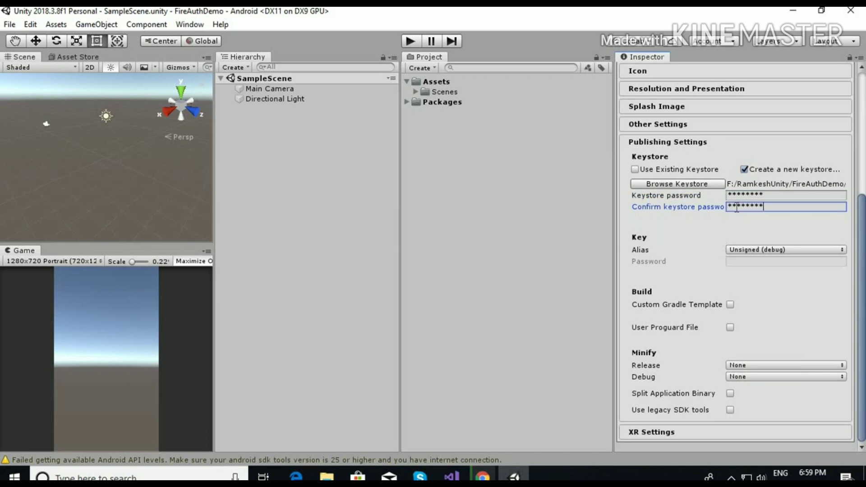
pyautogui.click(753, 248)
# Start a new key aliased FireAuthDemo and enter and confirm its password.
pyautogui.click(751, 281)
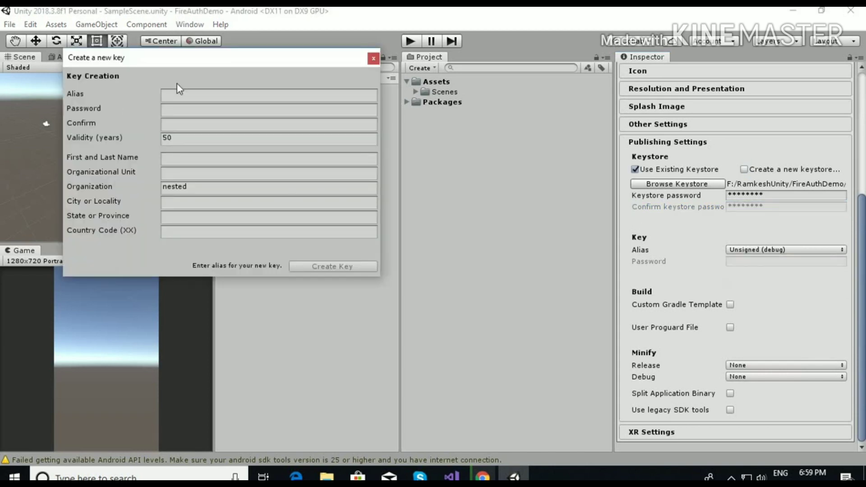
pyautogui.rightClick(196, 94)
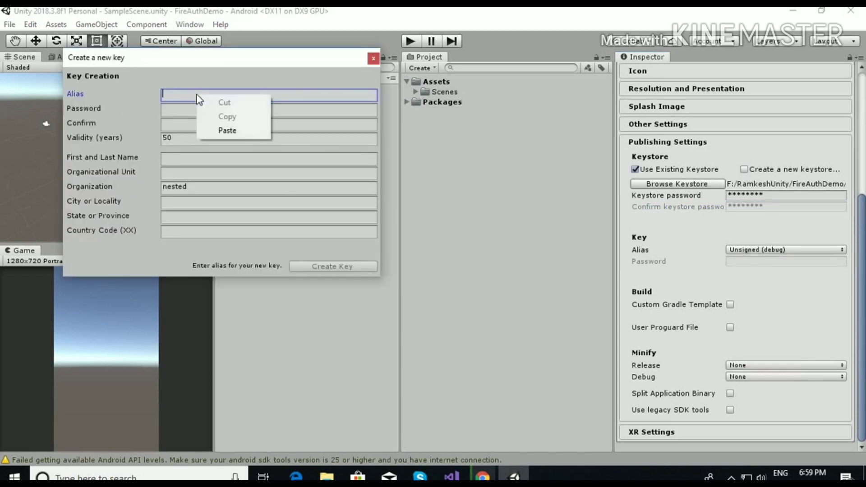
pyautogui.click(173, 96)
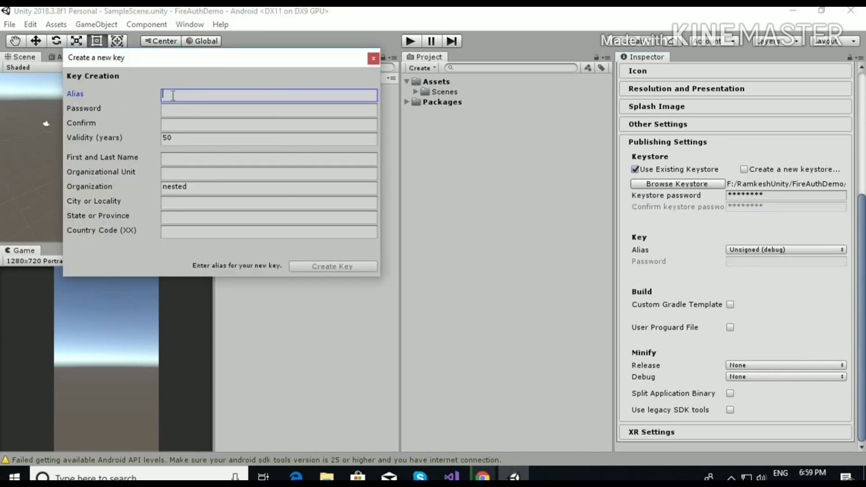
pyautogui.hotkey('ctrl', 'v')
pyautogui.click(179, 114)
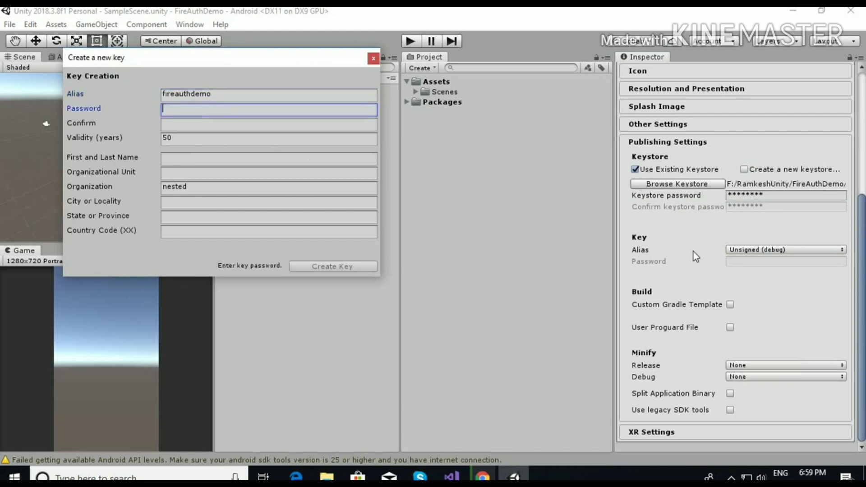
pyautogui.click(762, 195)
pyautogui.doubleClick(763, 195)
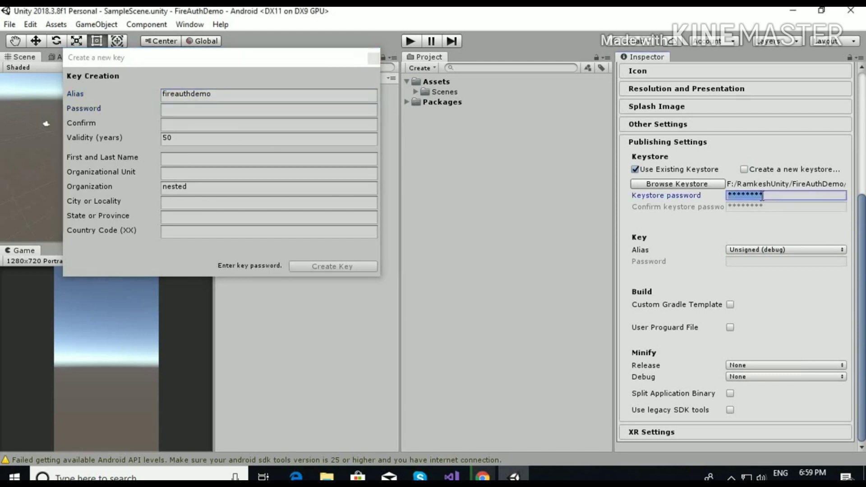
pyautogui.click(198, 112)
pyautogui.hotkey('ctrl', 'v')
pyautogui.click(195, 126)
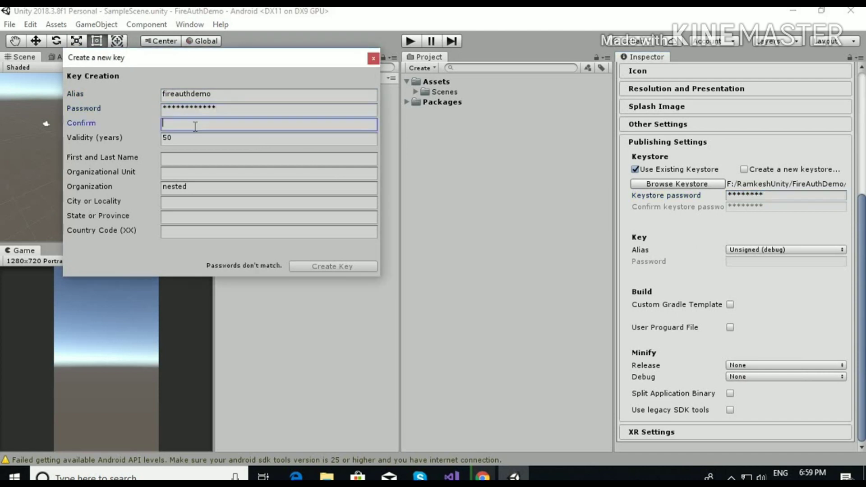
pyautogui.hotkey('ctrl', 'v')
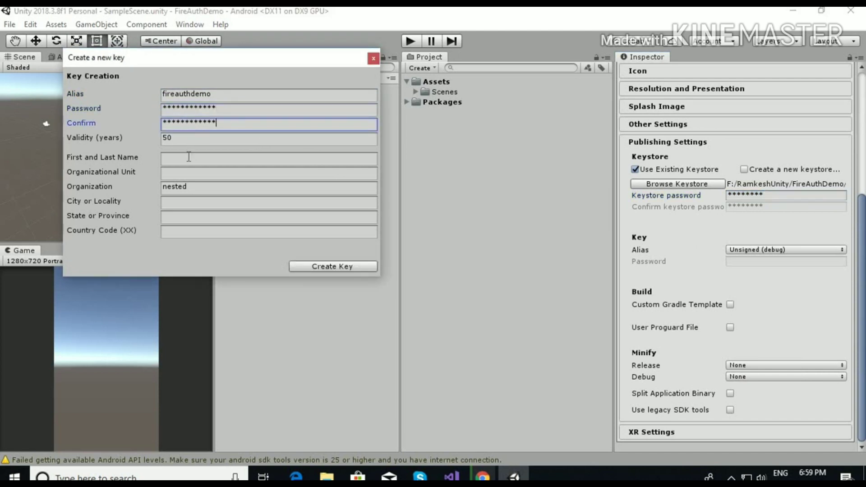
# Fill in FireAuthDemo as the first and last name and 1 as the organizational unit.
pyautogui.click(189, 157)
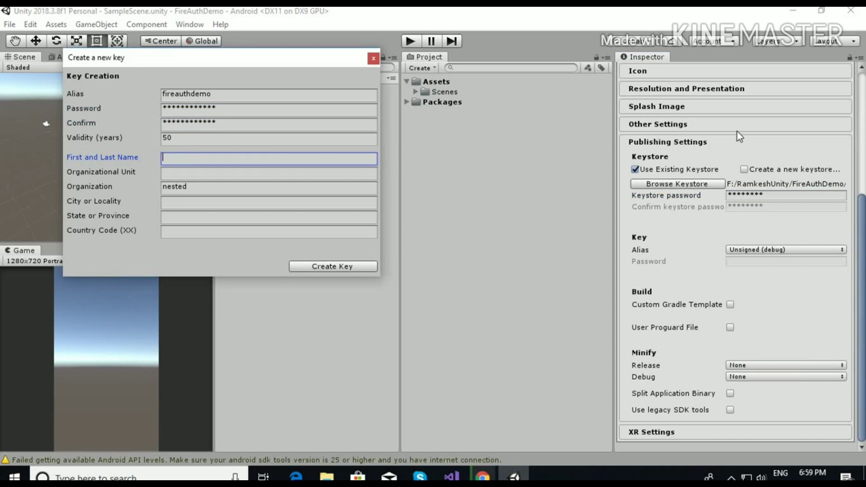
pyautogui.scroll(8, 740, 128)
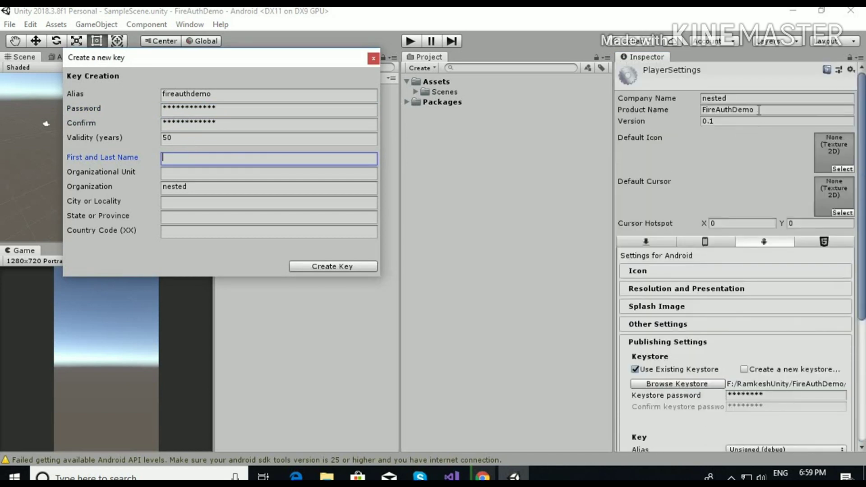
pyautogui.click(758, 110)
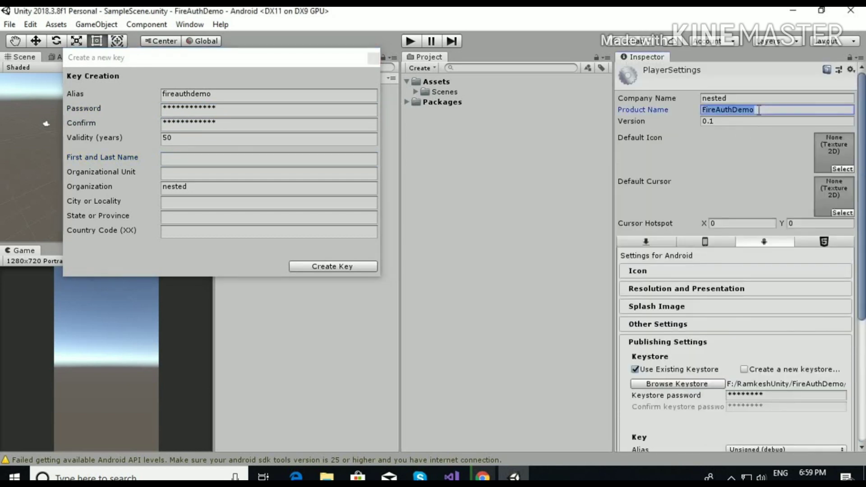
pyautogui.click(196, 158)
pyautogui.write('FireAuthDemo')
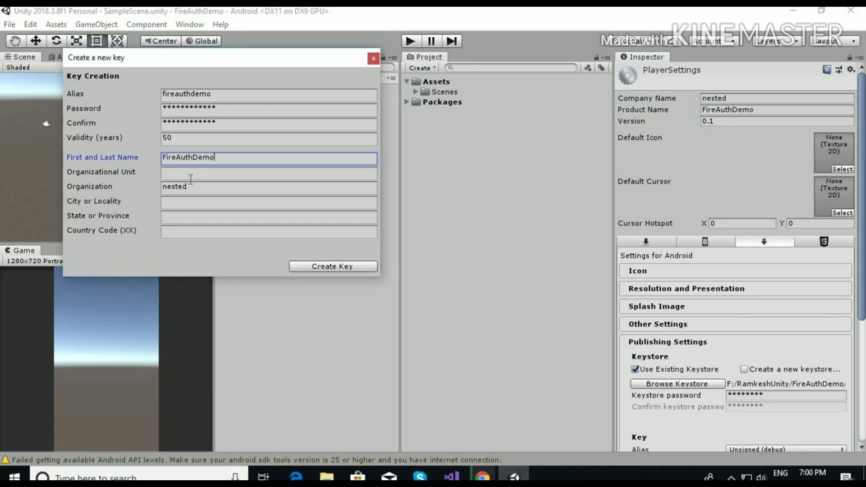
pyautogui.click(191, 174)
pyautogui.write('1')
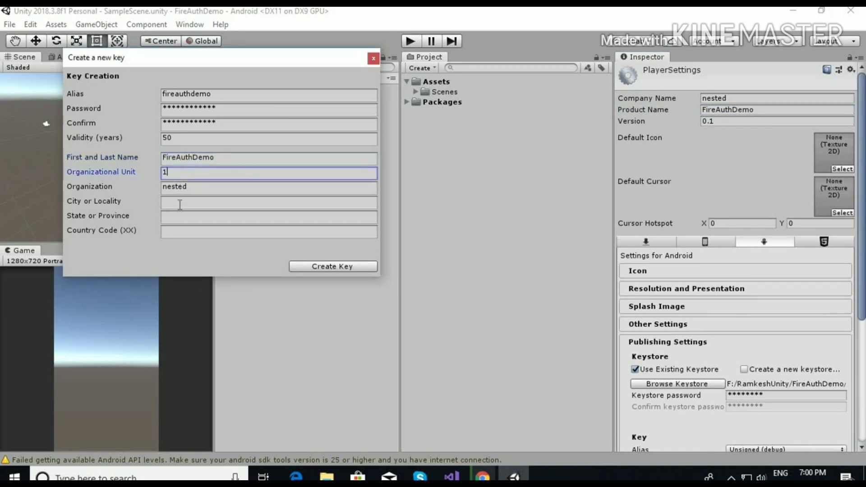
# Enter city Noida, state Up and country code IN, then create the key.
pyautogui.rightClick(180, 204)
pyautogui.click(170, 202)
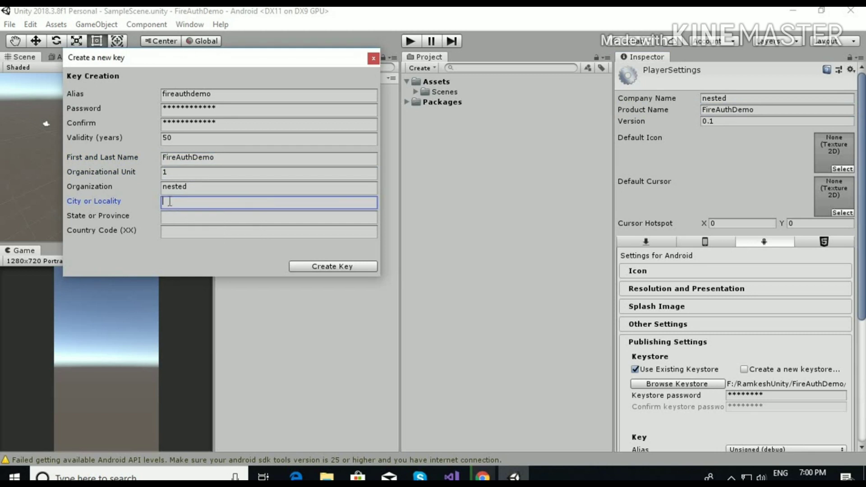
pyautogui.write('N')
pyautogui.write('oida')
pyautogui.click(174, 218)
pyautogui.write('U')
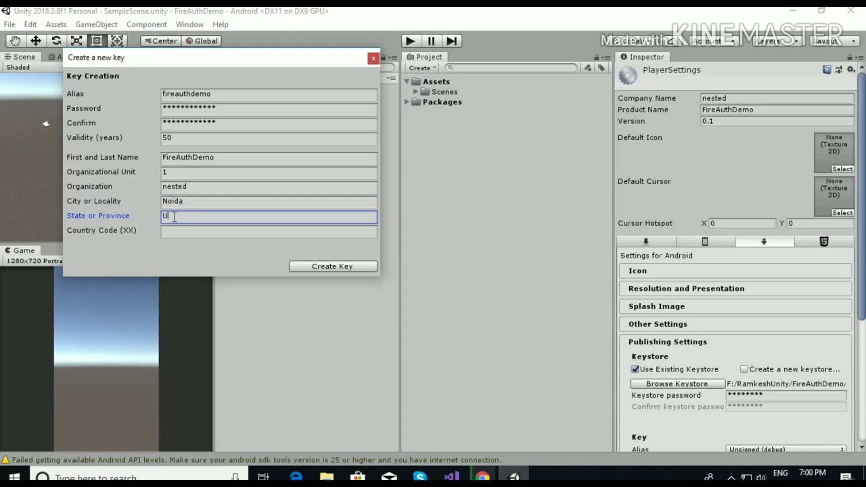
pyautogui.write('p')
pyautogui.click(172, 229)
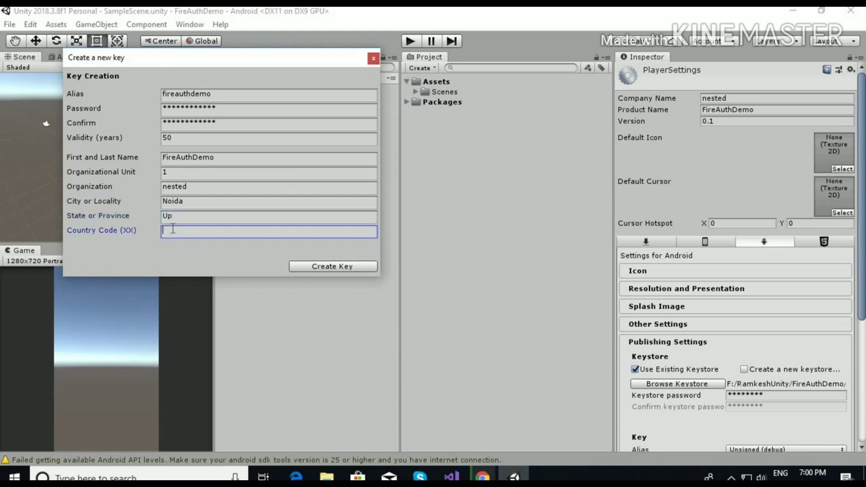
pyautogui.write('IN')
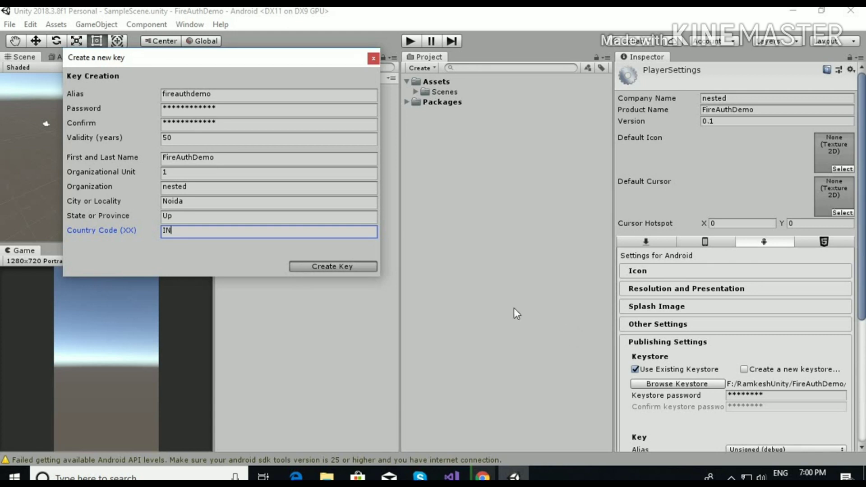
pyautogui.click(348, 269)
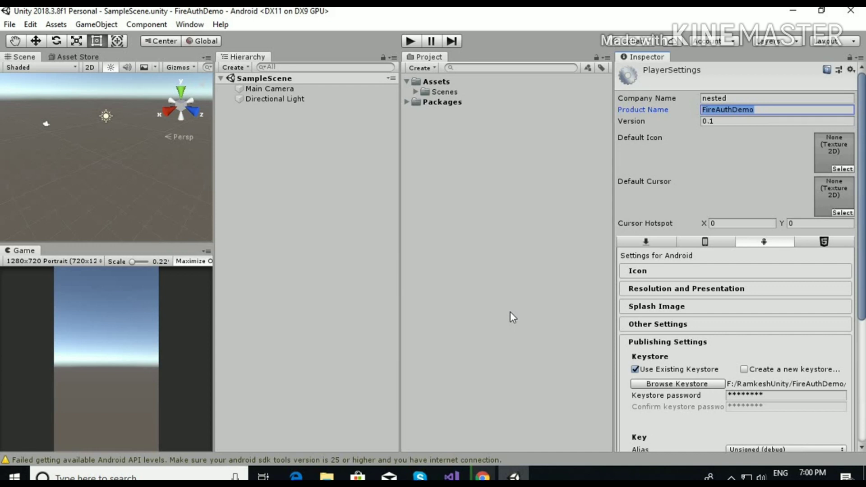
# Choose the FirebaseAuth custom package from C:\Firebase SDK\firebase_unity_sdk\dotnet4 via the Assets menu.
pyautogui.click(436, 84)
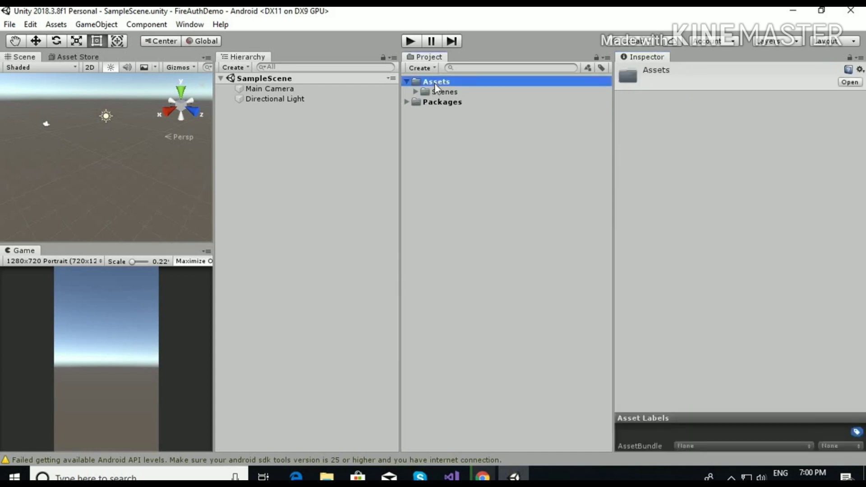
pyautogui.rightClick(435, 83)
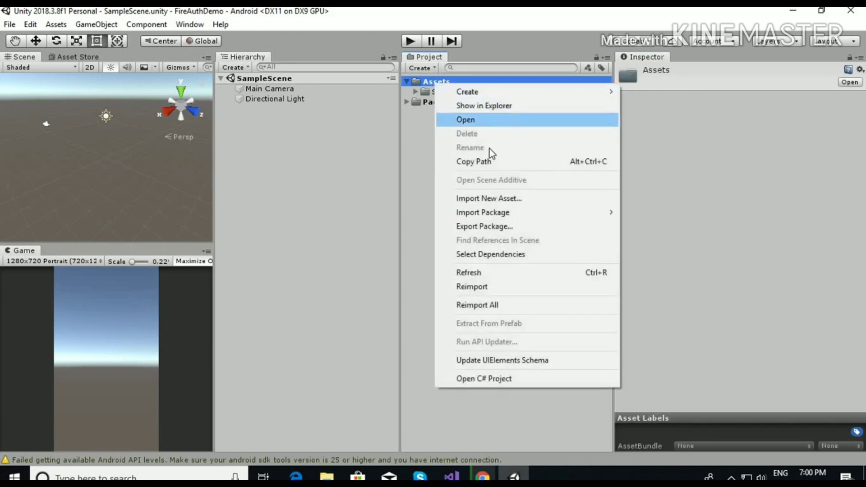
pyautogui.moveTo(467, 212)
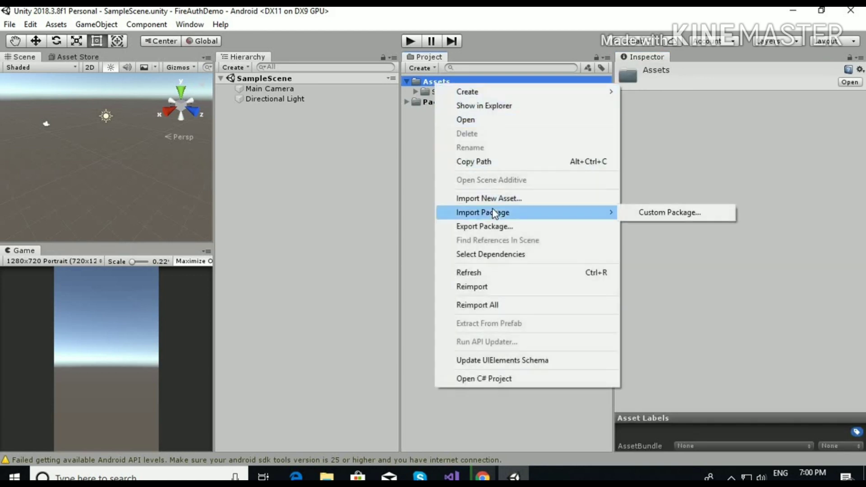
pyautogui.click(641, 212)
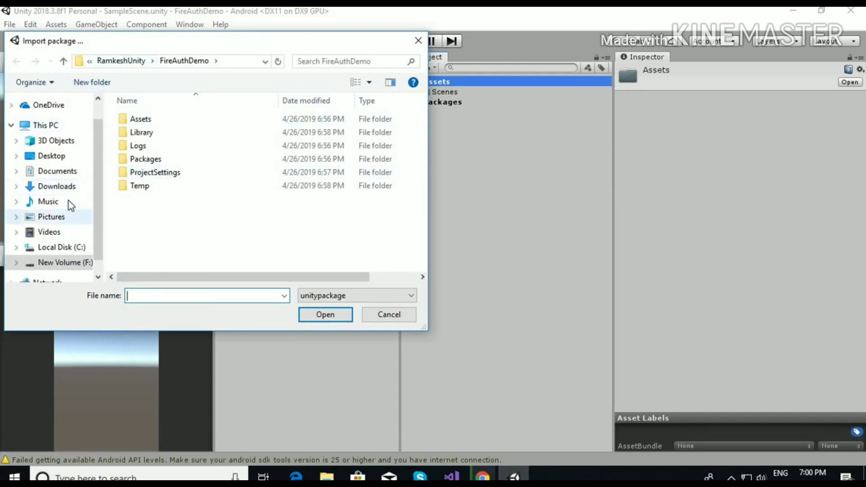
pyautogui.click(62, 246)
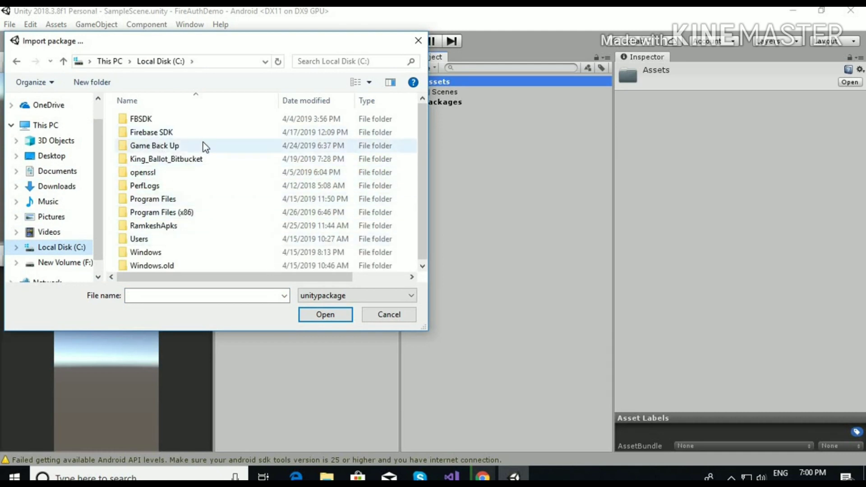
pyautogui.doubleClick(170, 133)
pyautogui.click(184, 132)
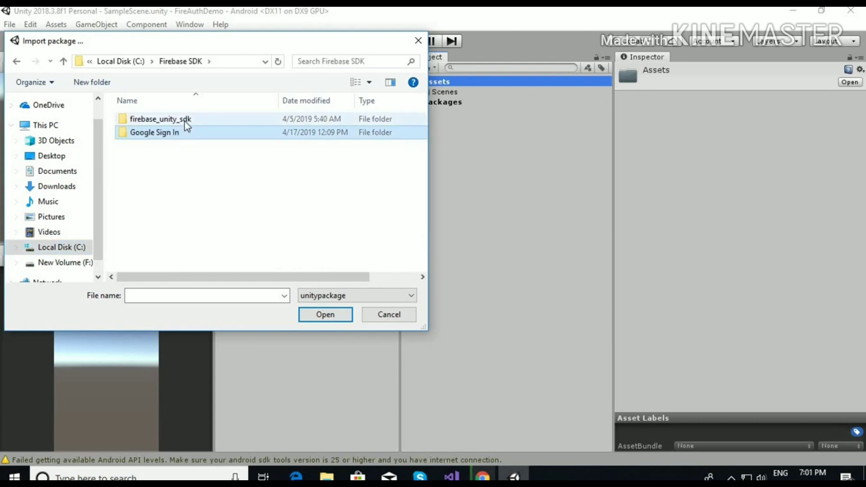
pyautogui.doubleClick(184, 120)
pyautogui.doubleClick(170, 132)
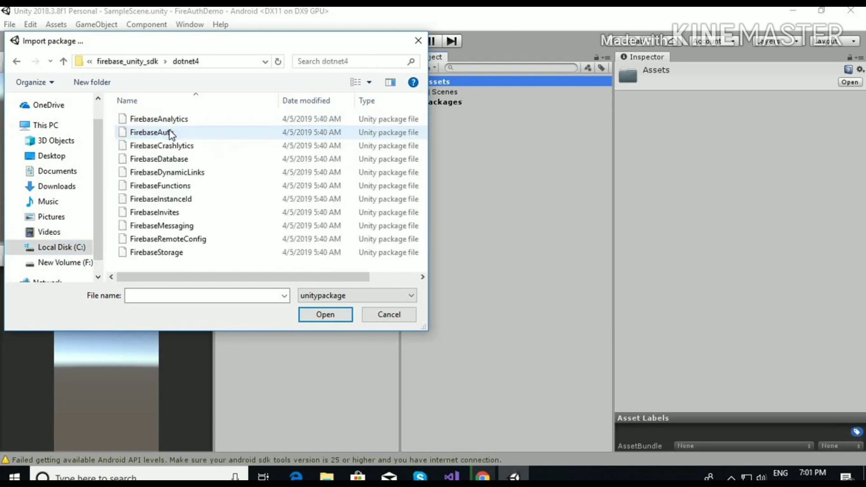
pyautogui.doubleClick(174, 134)
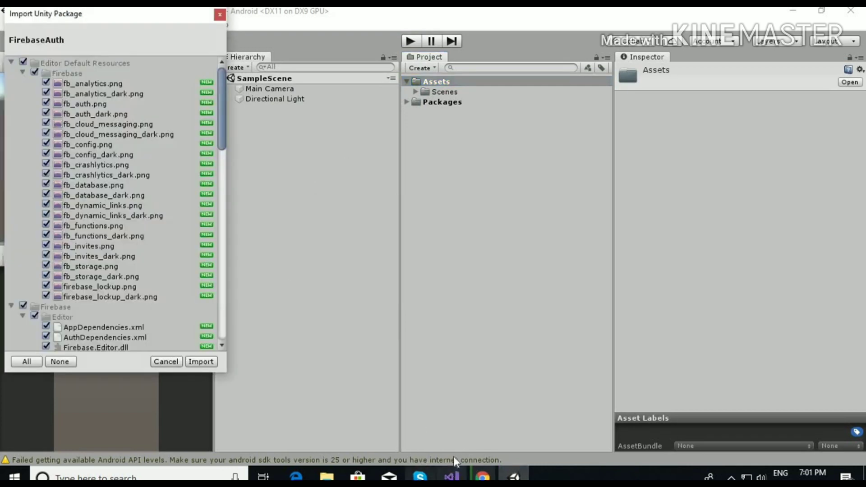
# Review the package contents and import all FirebaseAuth files.
pyautogui.scroll(-10, 167, 202)
pyautogui.scroll(-10, 167, 202)
pyautogui.scroll(-10, 167, 201)
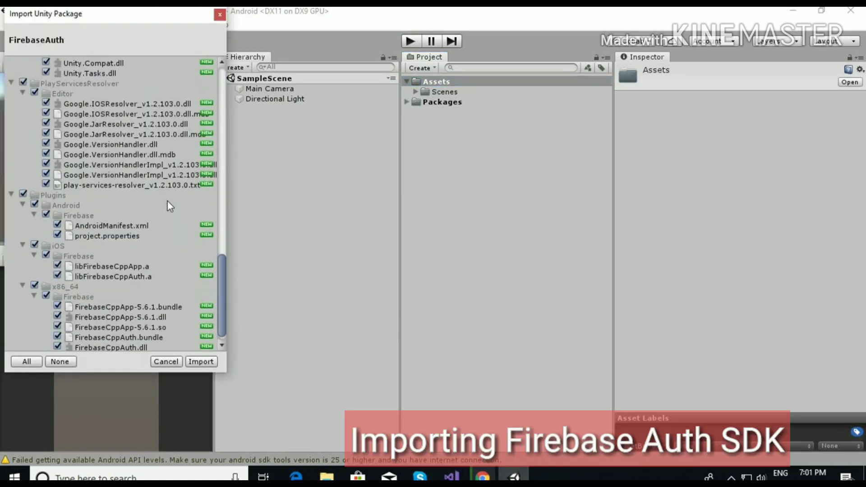
pyautogui.scroll(-1, 167, 201)
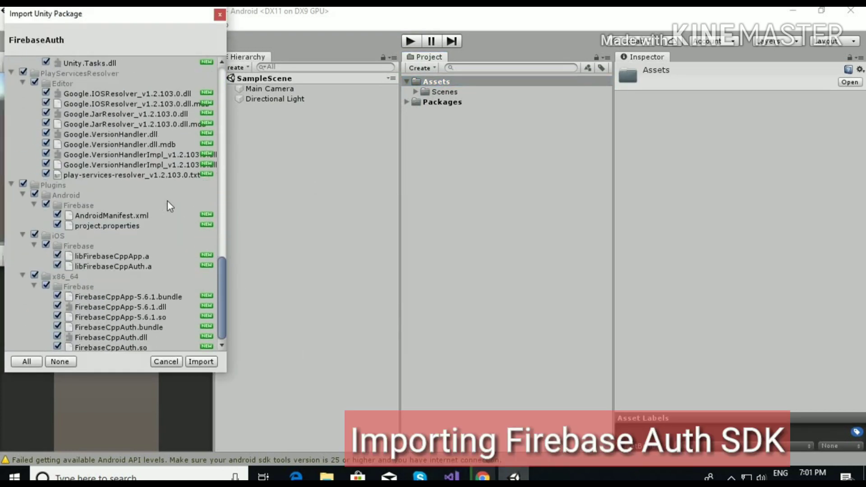
pyautogui.click(202, 362)
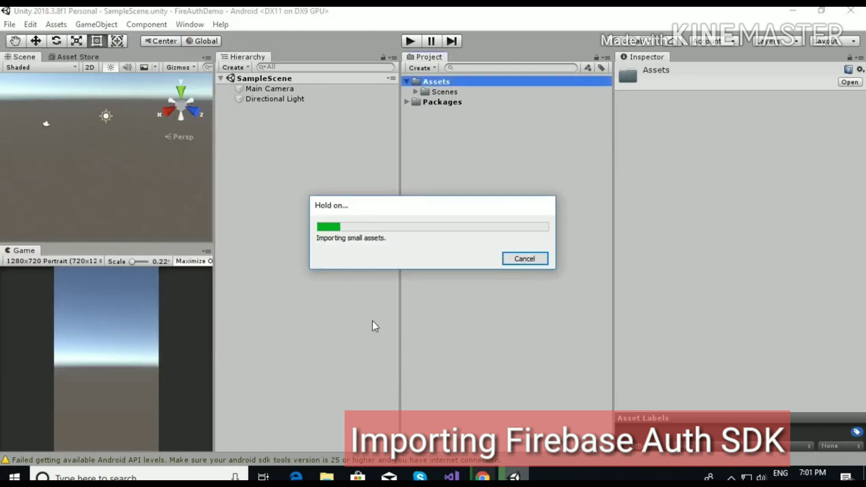
pyautogui.click(482, 476)
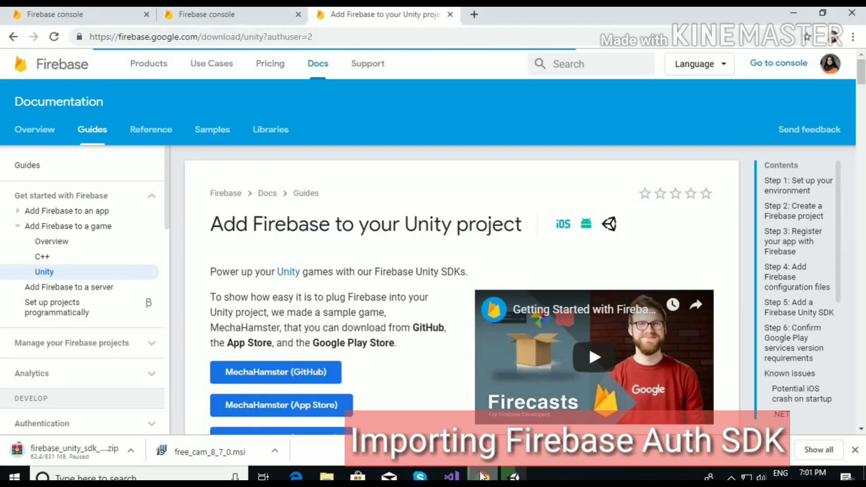
# In a new tab, search 'gmail log In in unity', view the Firebase Sign-In guide, then return to results.
pyautogui.click(474, 16)
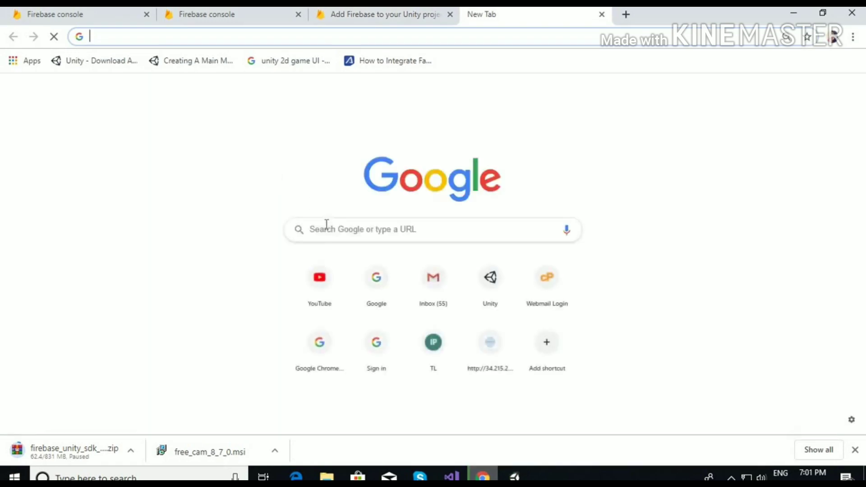
pyautogui.click(327, 225)
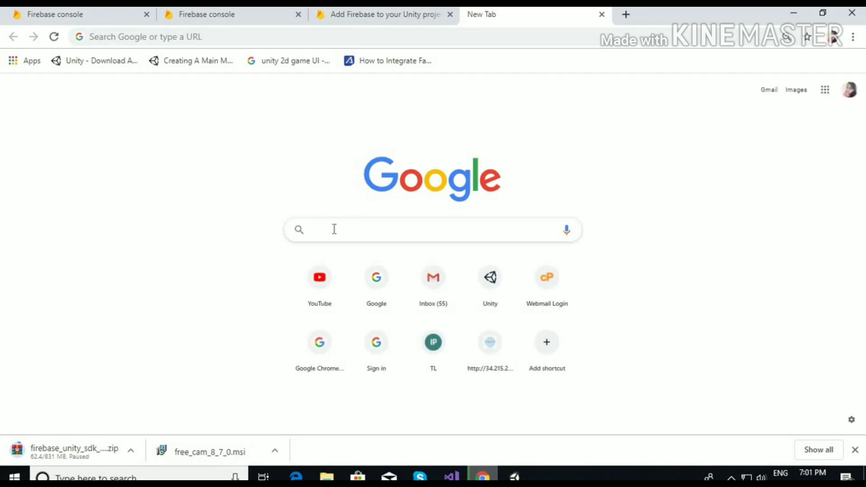
pyautogui.write('g')
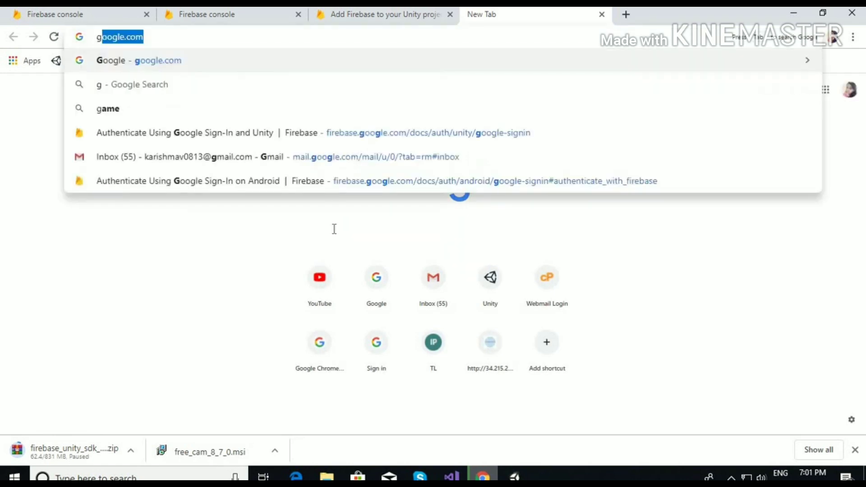
pyautogui.write('mai')
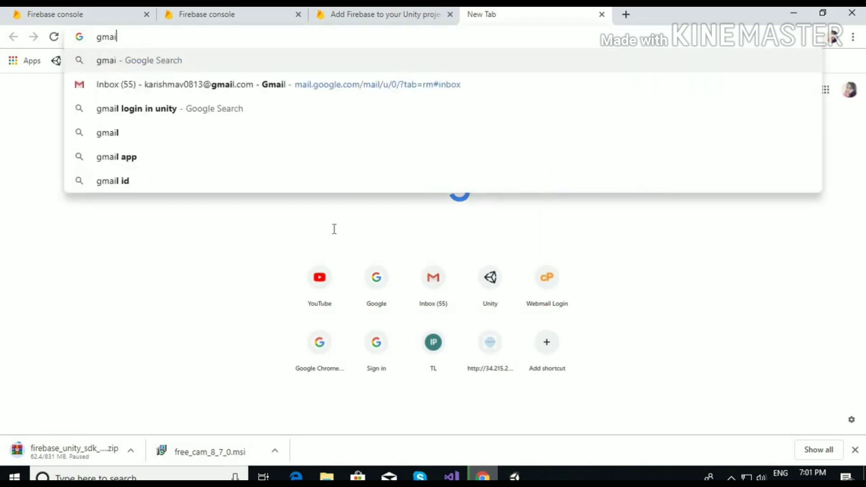
pyautogui.write('l log')
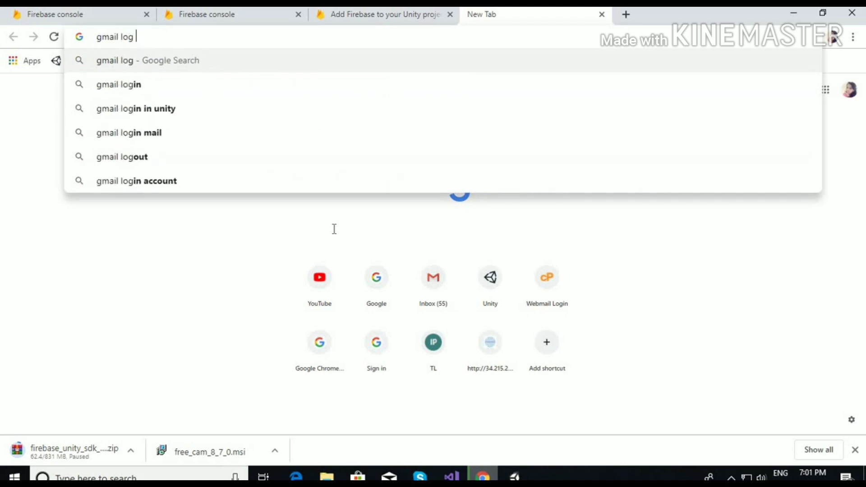
pyautogui.write(' In ')
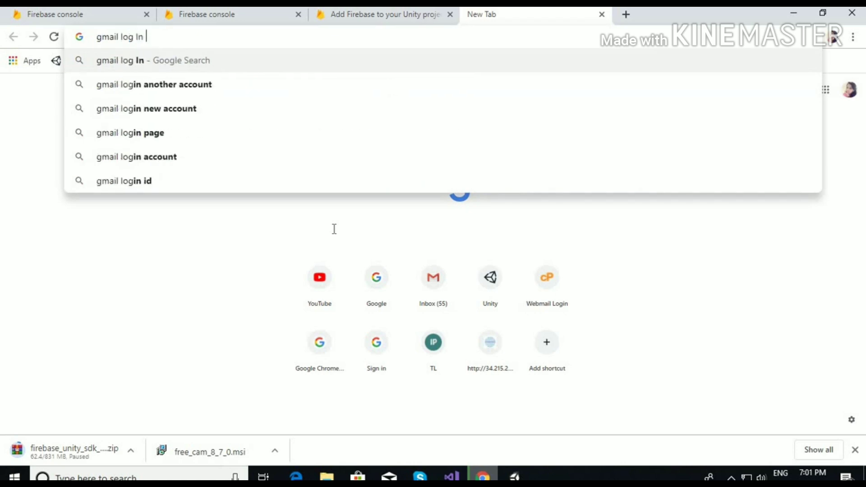
pyautogui.write('in u')
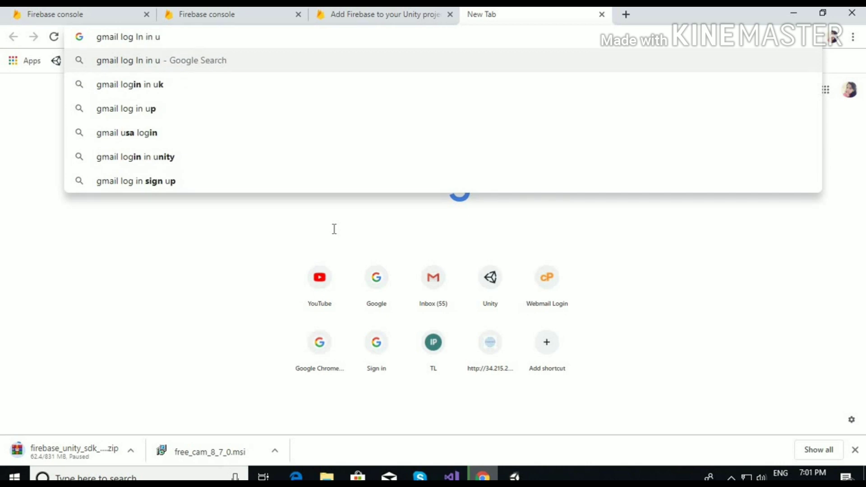
pyautogui.write('nity')
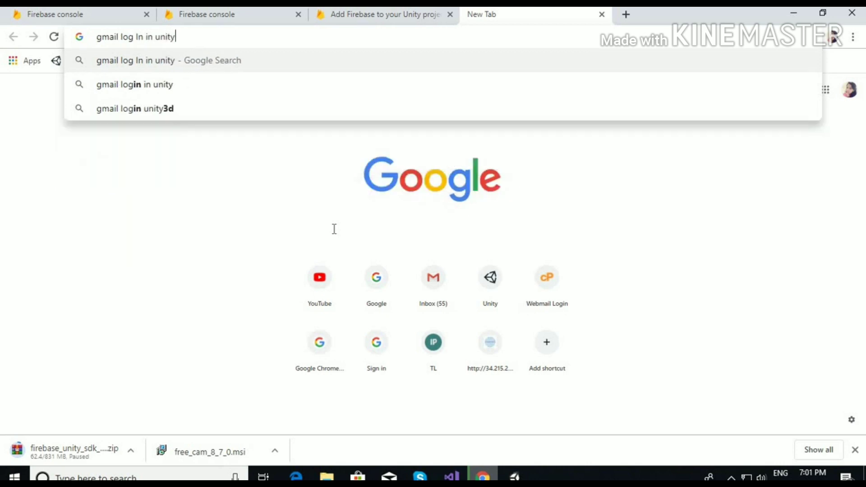
pyautogui.press('Return')
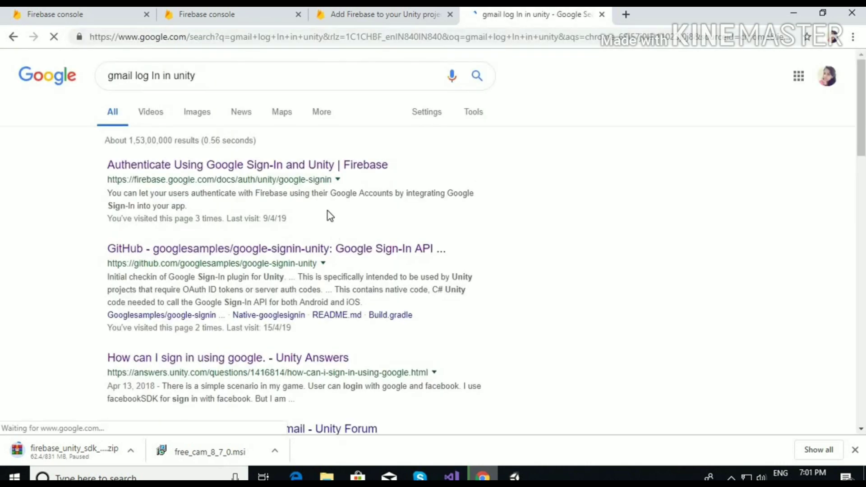
pyautogui.click(255, 172)
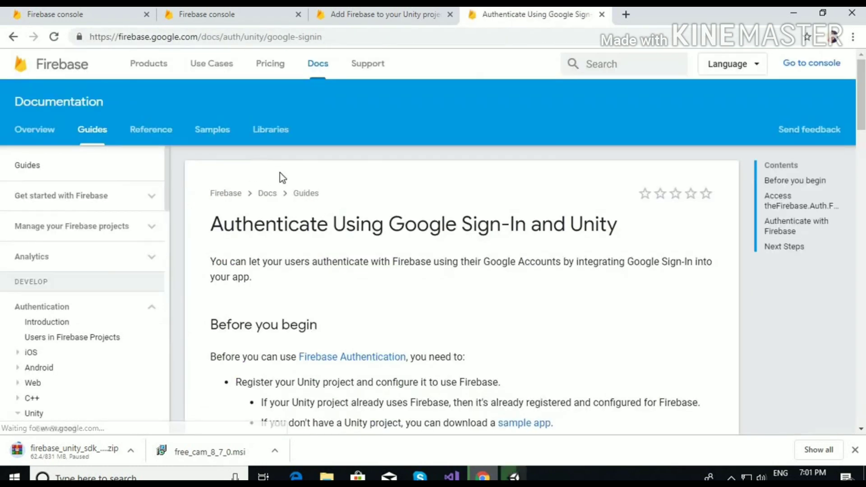
pyautogui.click(13, 36)
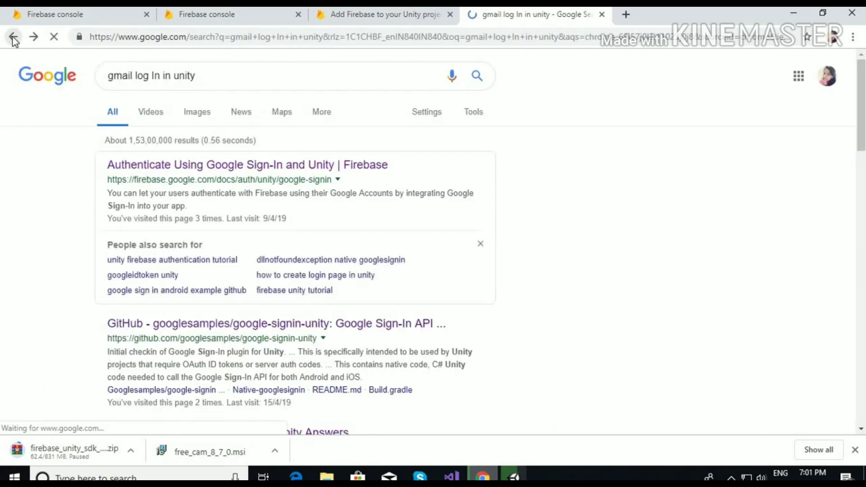
# Get google-signin-plugin-1.0.4.unitypackage from the google-signin-unity repository's releases page.
pyautogui.click(296, 329)
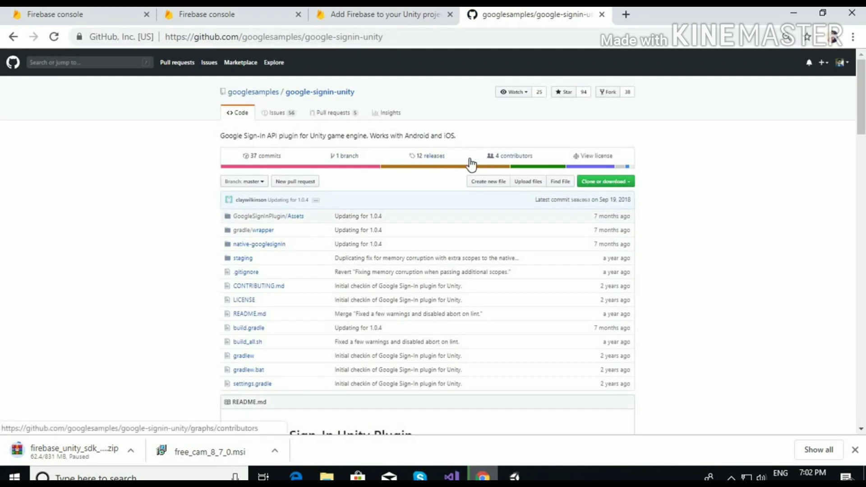
pyautogui.click(436, 161)
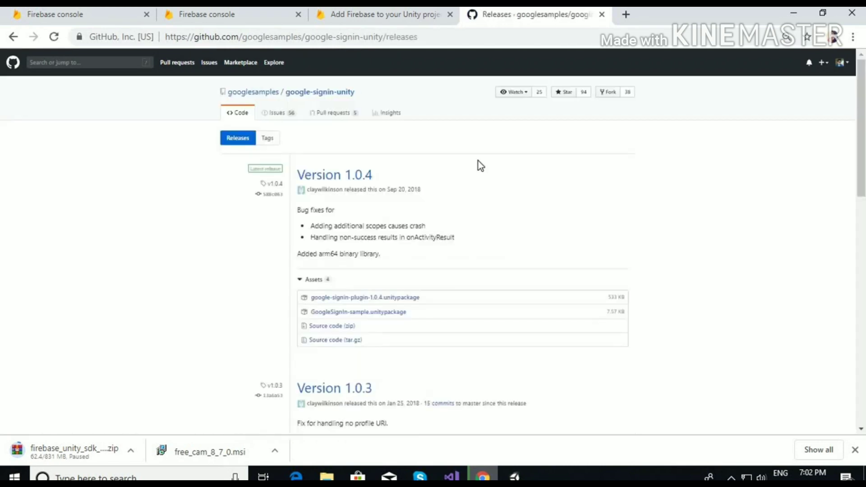
pyautogui.click(402, 298)
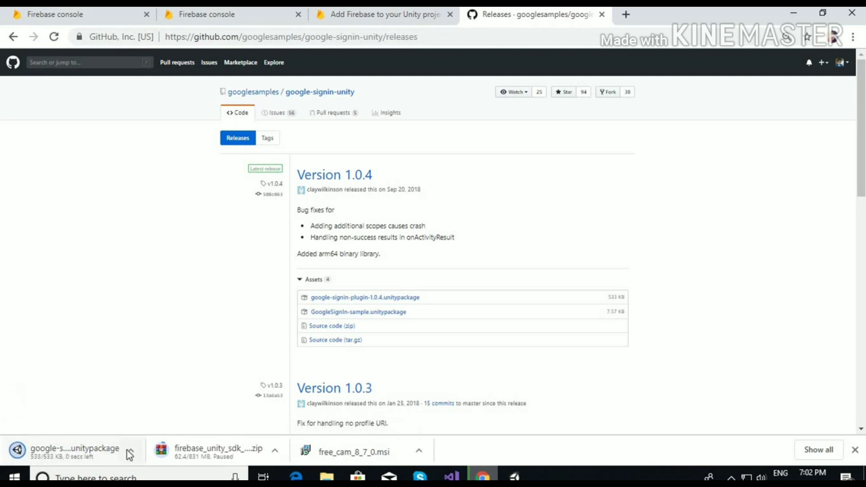
pyautogui.click(130, 451)
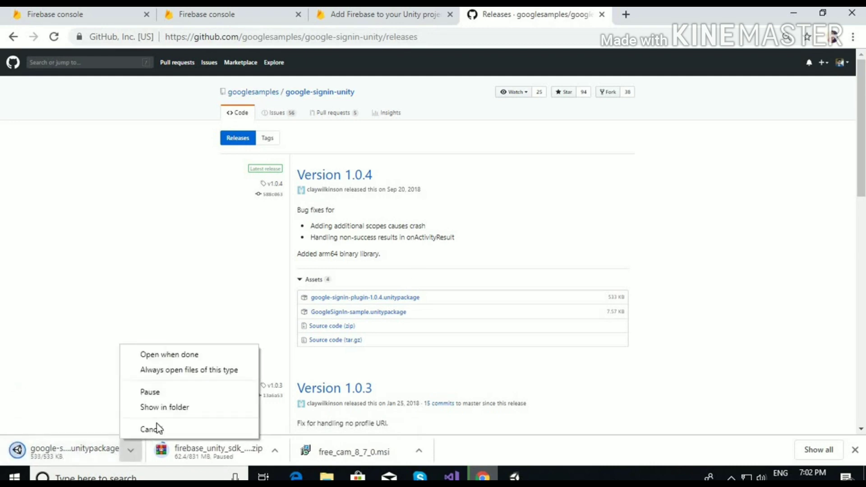
pyautogui.click(155, 392)
# Open google-signin-plugin-1.0.4 from the Firebase SDK's Google Sign In folder in File Explorer.
pyautogui.moveTo(321, 474)
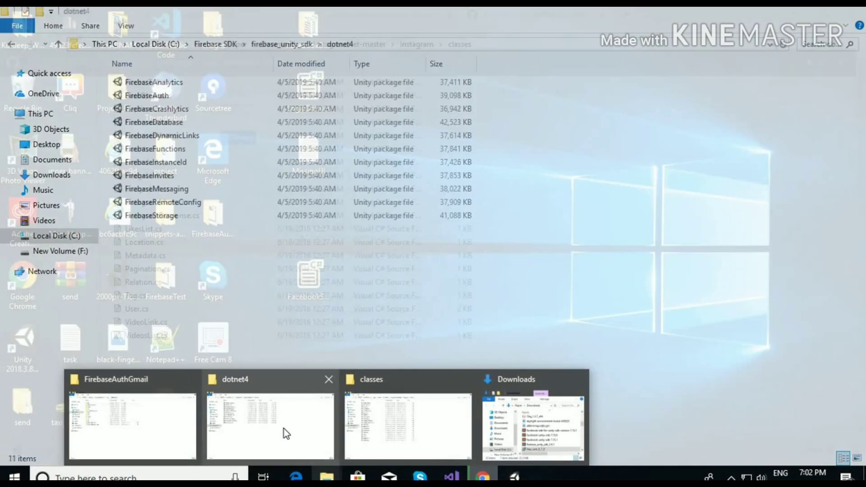
pyautogui.click(283, 428)
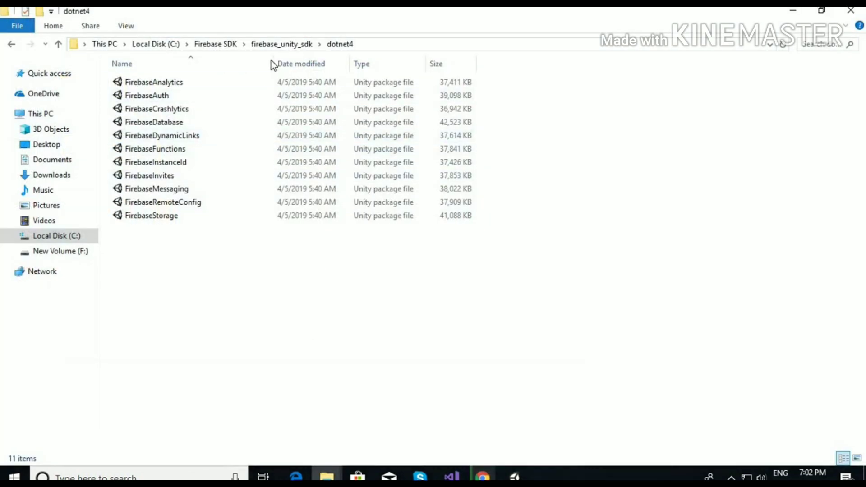
pyautogui.click(290, 48)
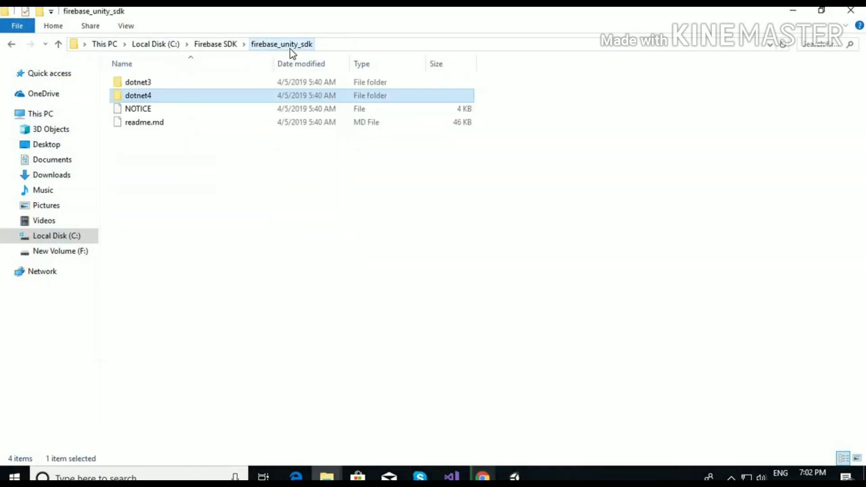
pyautogui.click(229, 48)
pyautogui.click(186, 99)
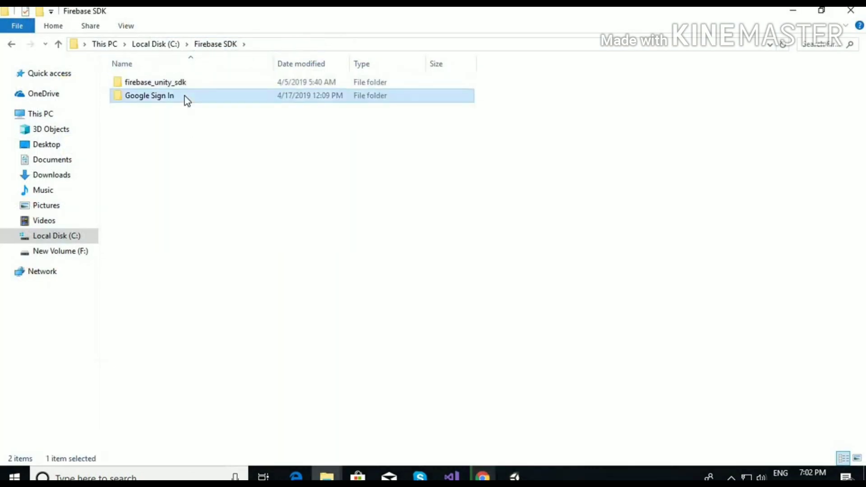
pyautogui.doubleClick(209, 99)
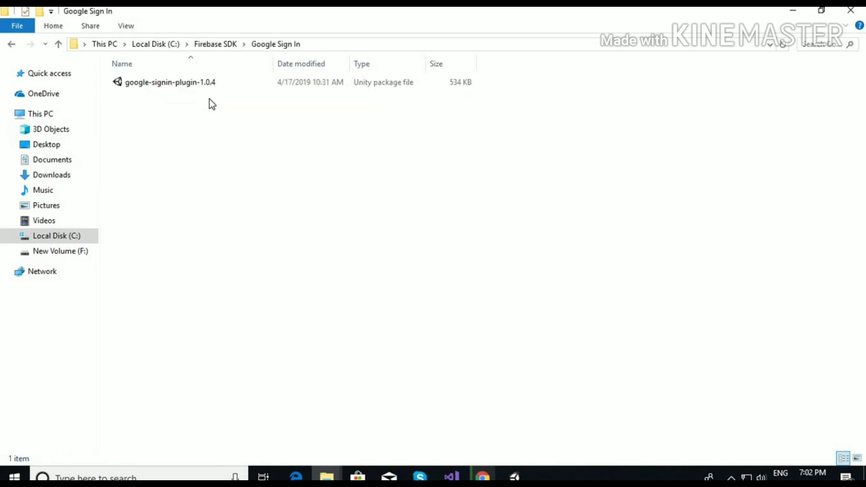
pyautogui.doubleClick(216, 82)
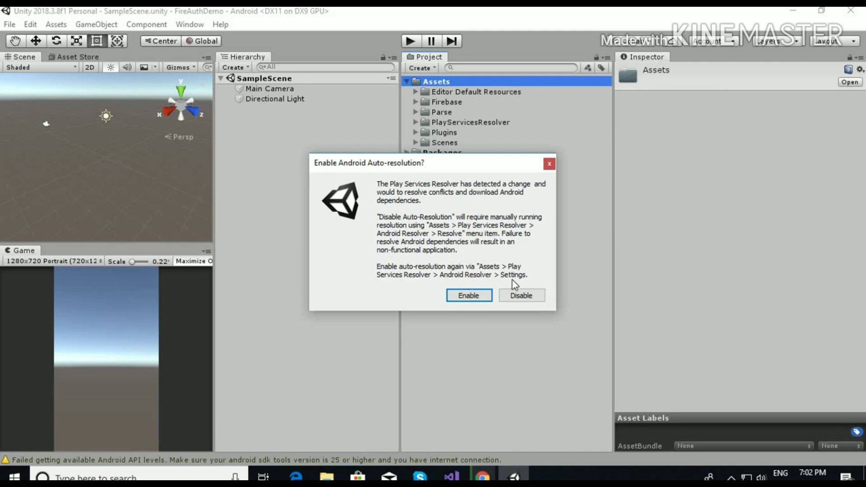
# Choose Enable in the Android auto-resolution prompt and let Unity resolve the dependencies.
pyautogui.click(469, 296)
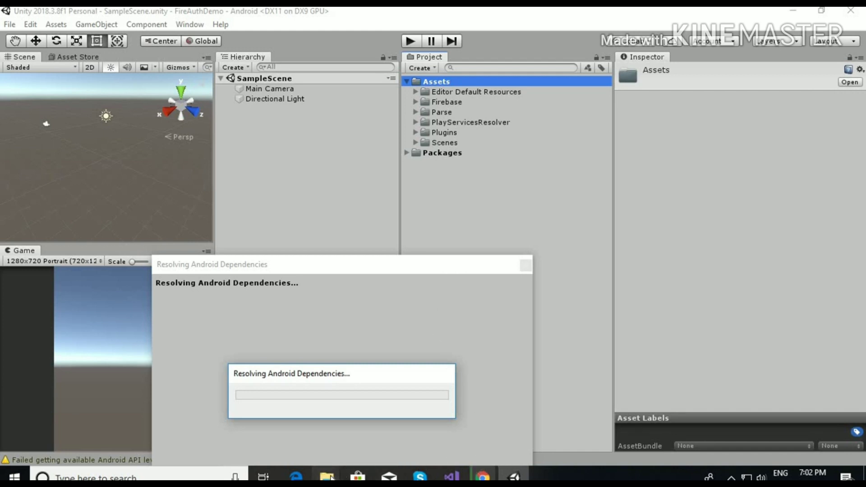
pyautogui.moveTo(328, 477)
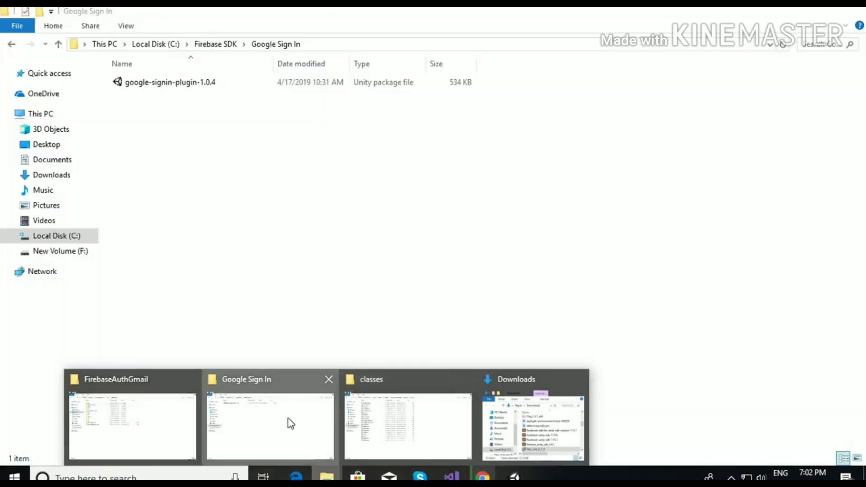
# Launch Command Prompt through Windows search for cmd and begin a cd command.
pyautogui.click(291, 423)
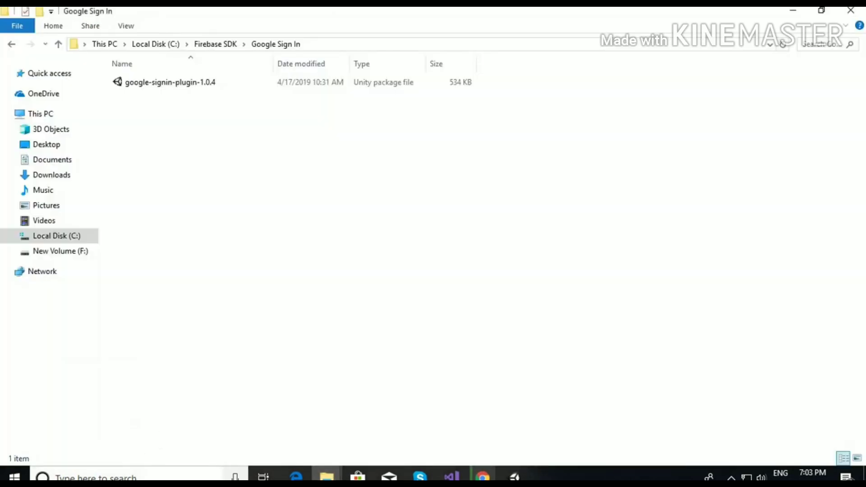
pyautogui.press('super+s')
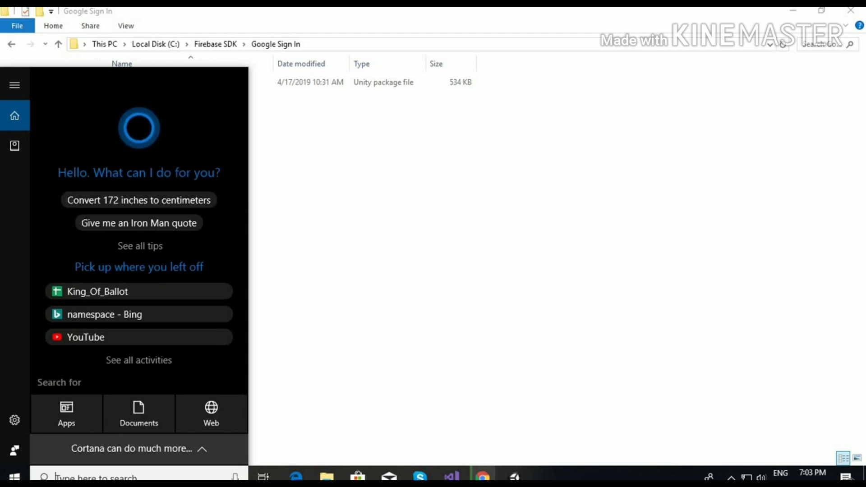
pyautogui.write('cmd')
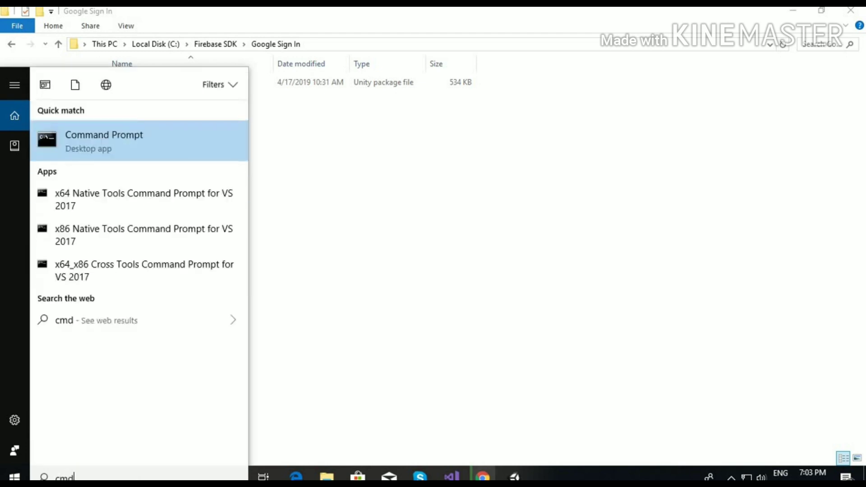
pyautogui.press('Return')
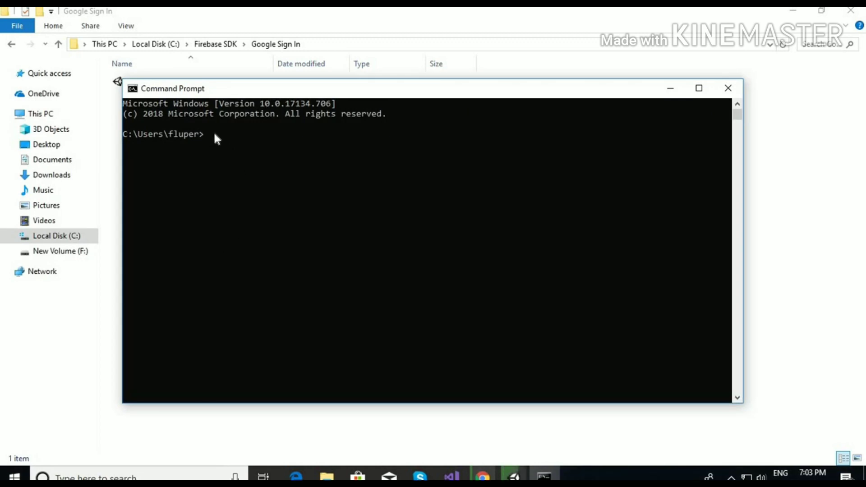
pyautogui.write('cd')
# Browse to C:\Program Files\Java\jdk-11.0.2 and copy its path from the address bar.
pyautogui.click(408, 442)
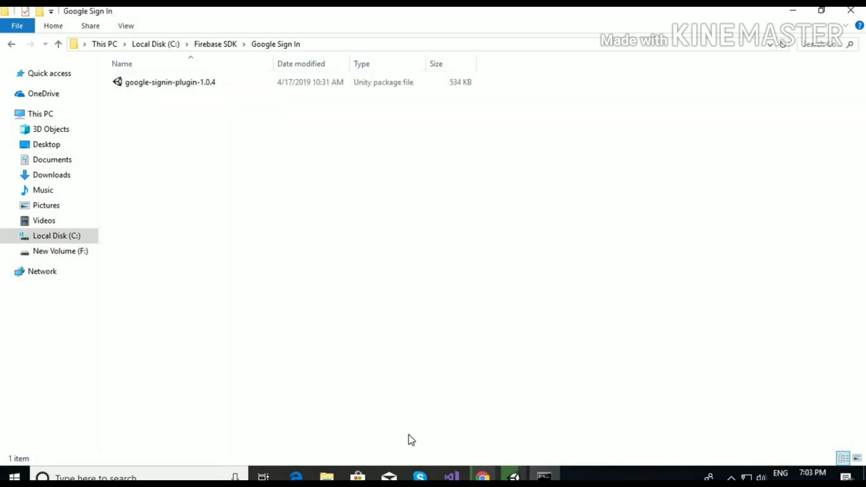
pyautogui.click(58, 236)
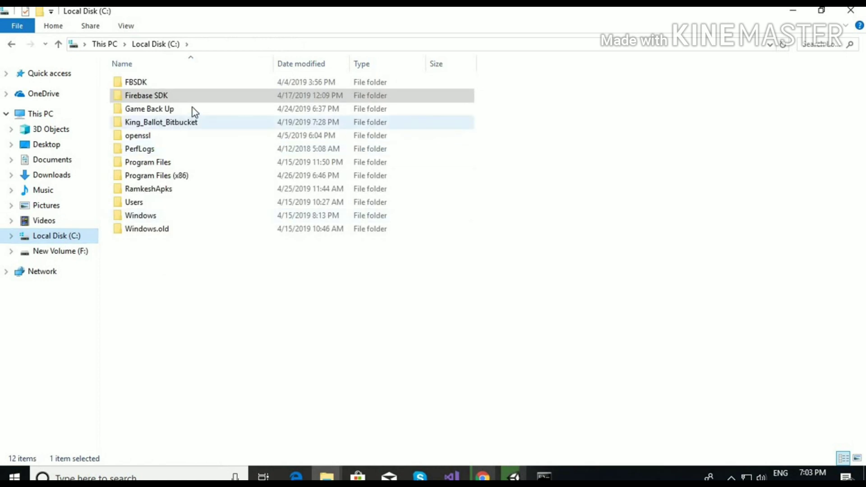
pyautogui.click(165, 163)
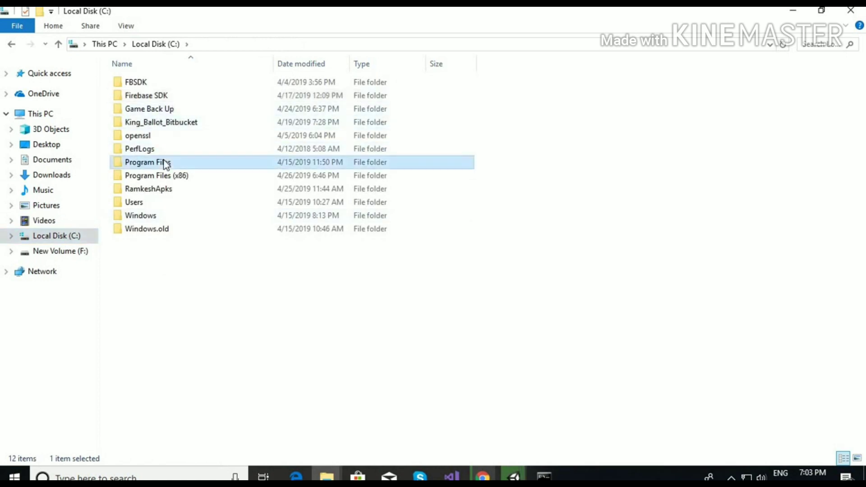
pyautogui.doubleClick(165, 163)
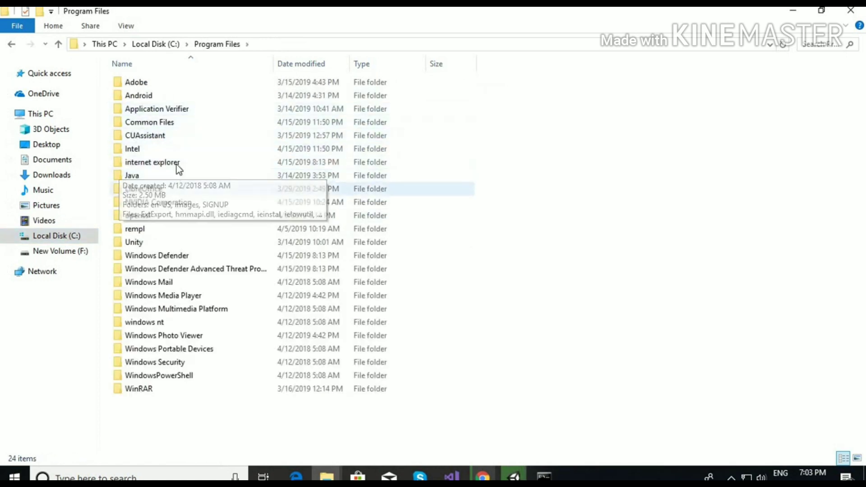
pyautogui.click(158, 180)
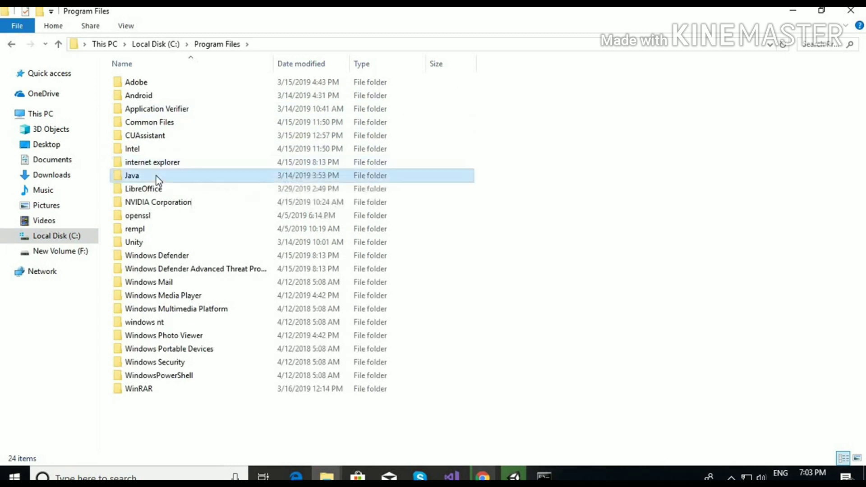
pyautogui.doubleClick(157, 180)
pyautogui.click(171, 89)
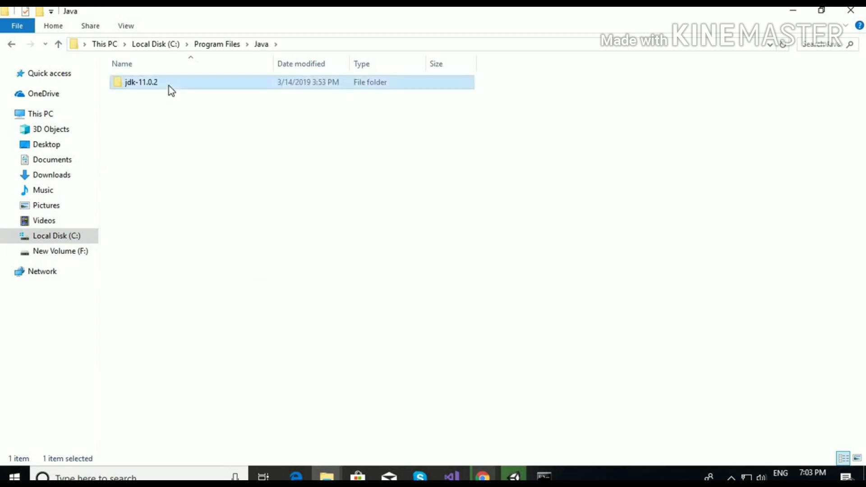
pyautogui.doubleClick(229, 88)
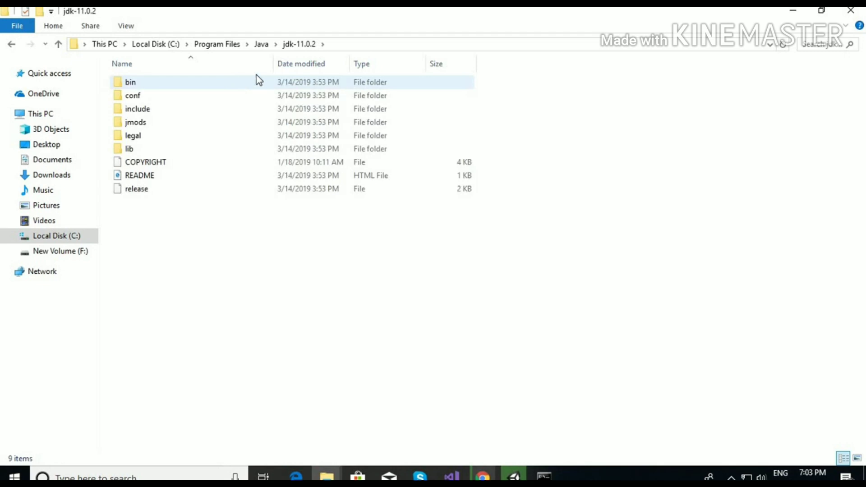
pyautogui.click(335, 45)
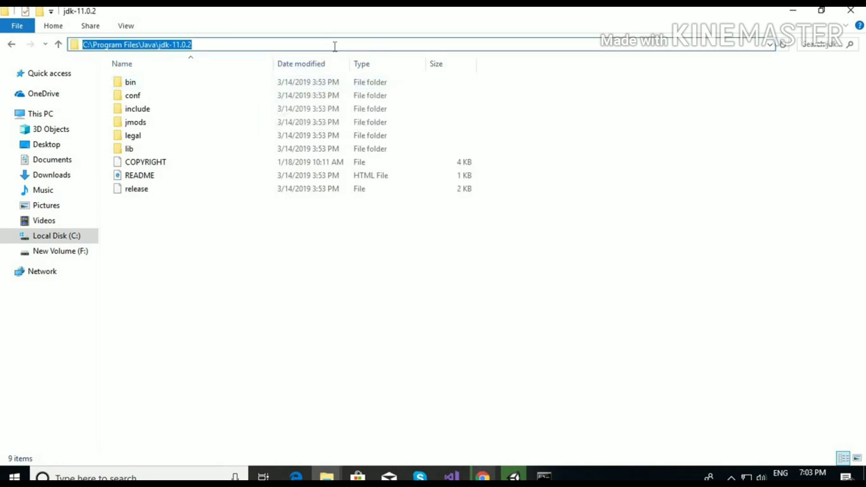
pyautogui.click(545, 476)
pyautogui.write('cd')
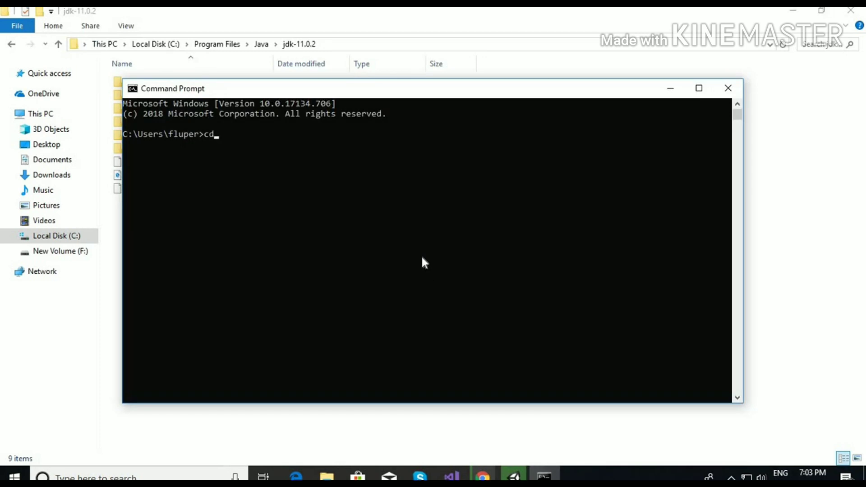
# Paste the JDK path after cd, run it, and minimize Command Prompt.
pyautogui.write('C:\\Program Files\\Java\\jdk-11.0.2')
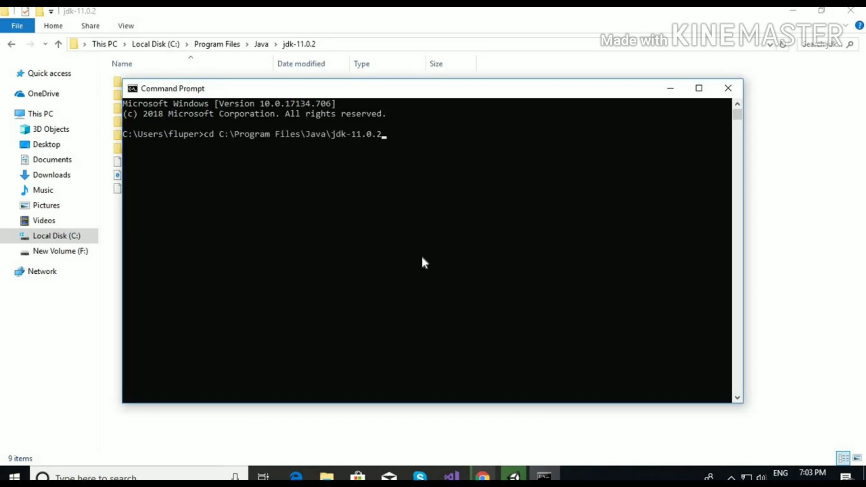
pyautogui.press('Return')
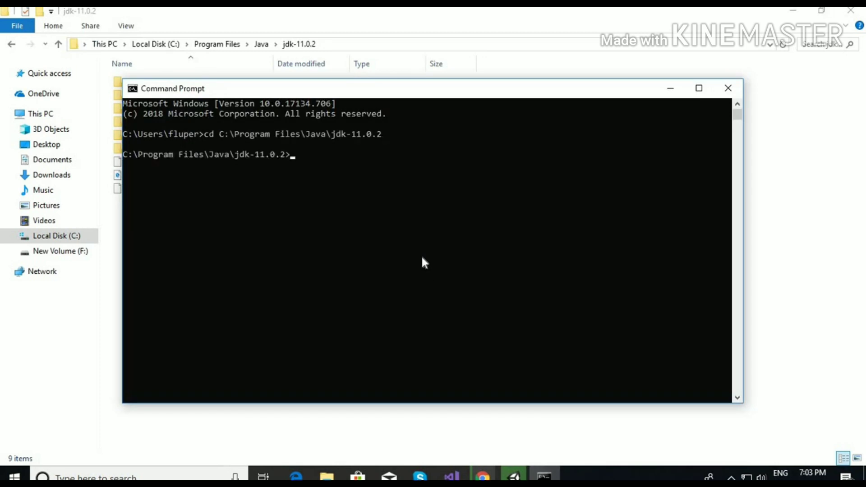
pyautogui.click(671, 90)
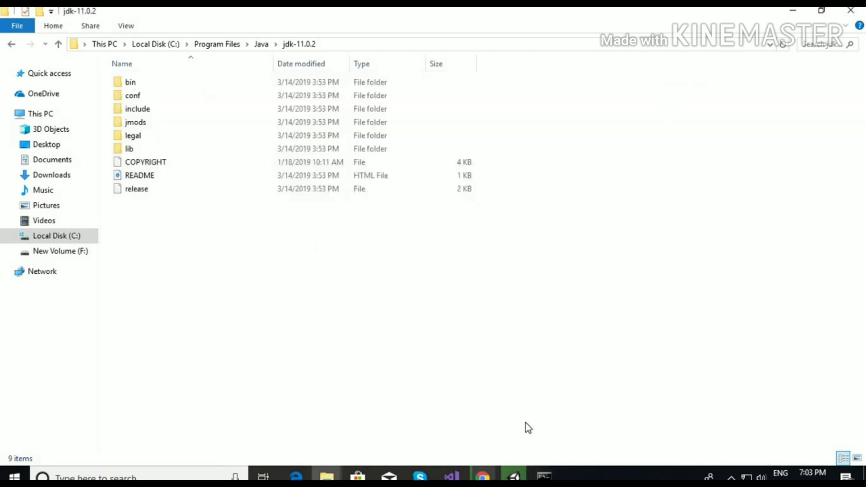
# Search YouTube in a new Chrome tab for 'shA key in Unity nested mango'.
pyautogui.moveTo(483, 477)
pyautogui.click(505, 419)
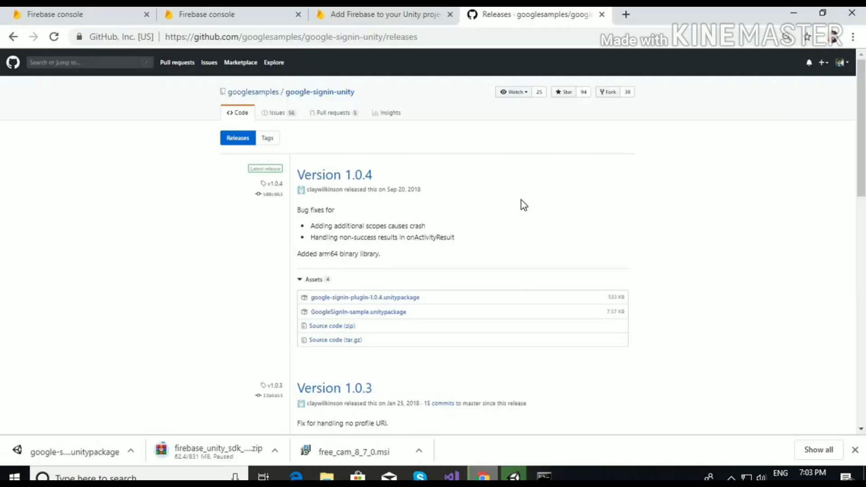
pyautogui.click(626, 14)
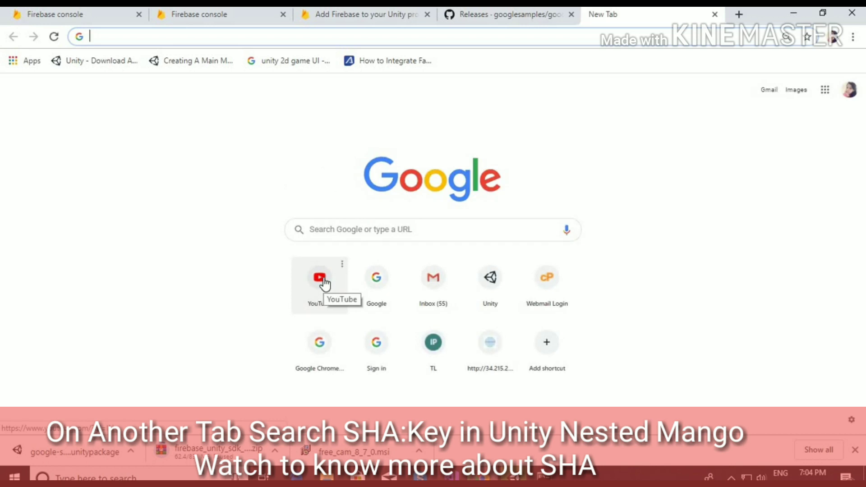
pyautogui.click(324, 282)
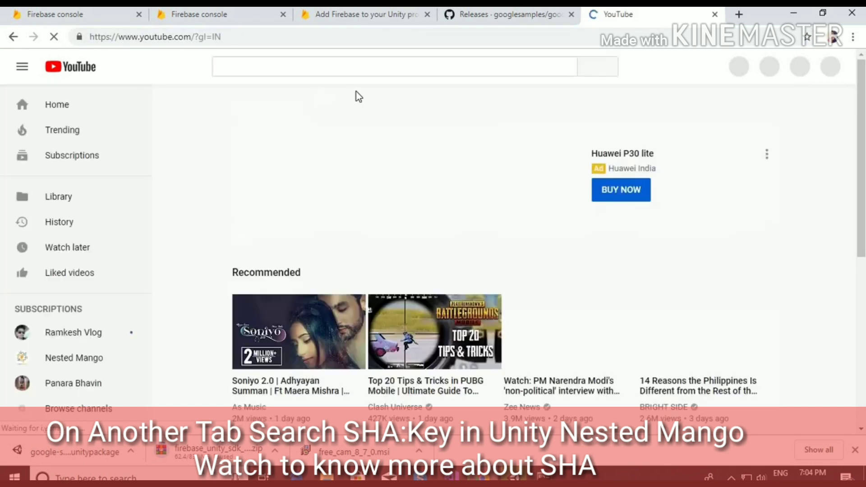
pyautogui.click(268, 63)
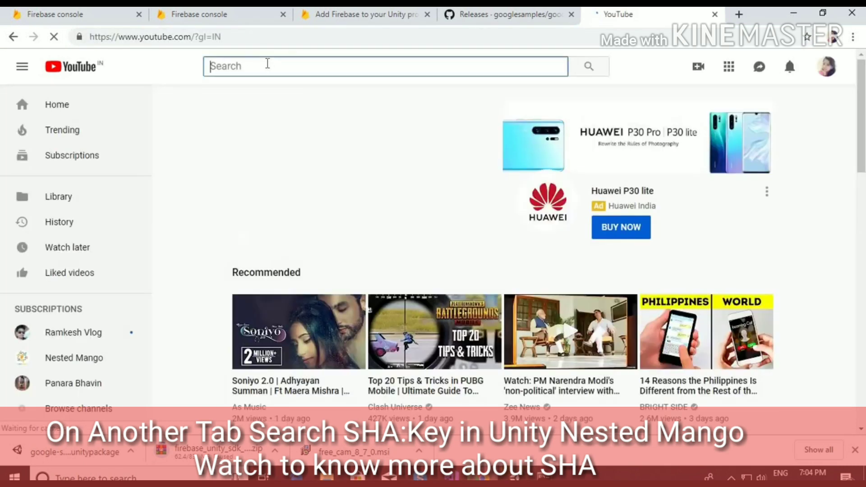
pyautogui.write('shA')
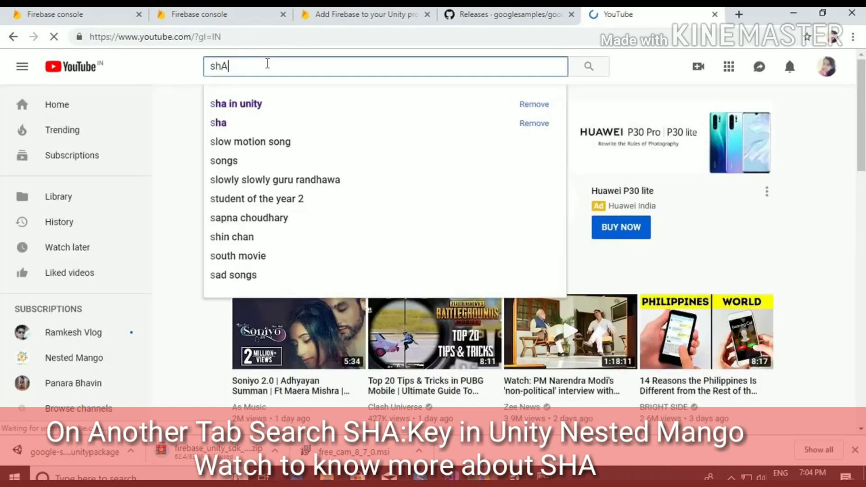
pyautogui.write(' key ')
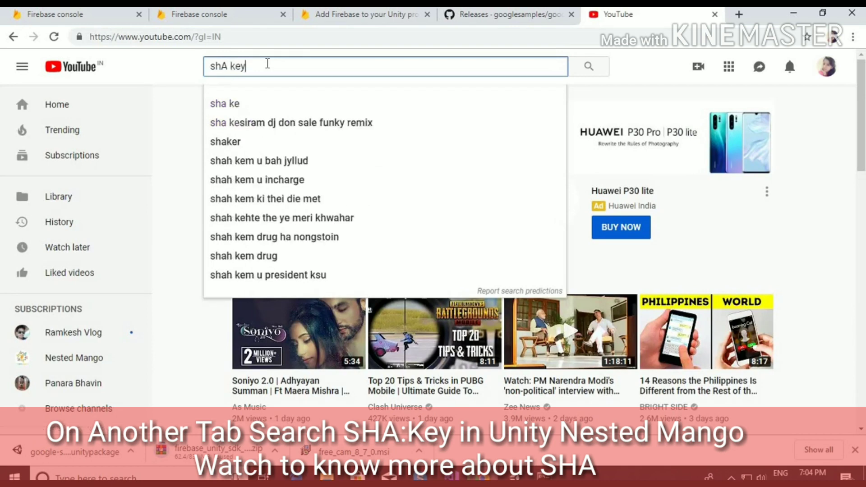
pyautogui.write('i')
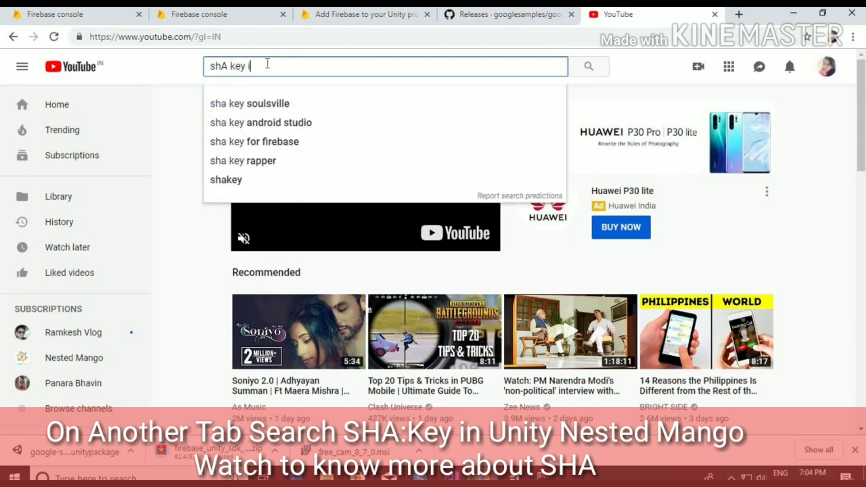
pyautogui.write('n Unit')
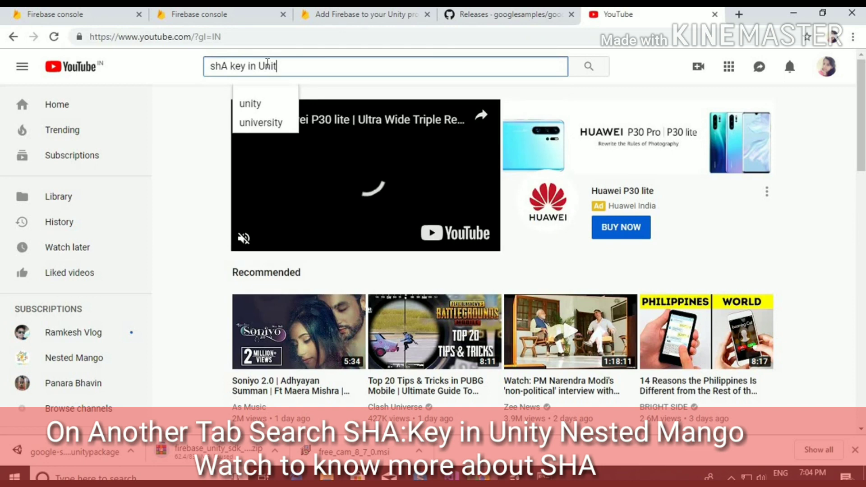
pyautogui.write('y nested ')
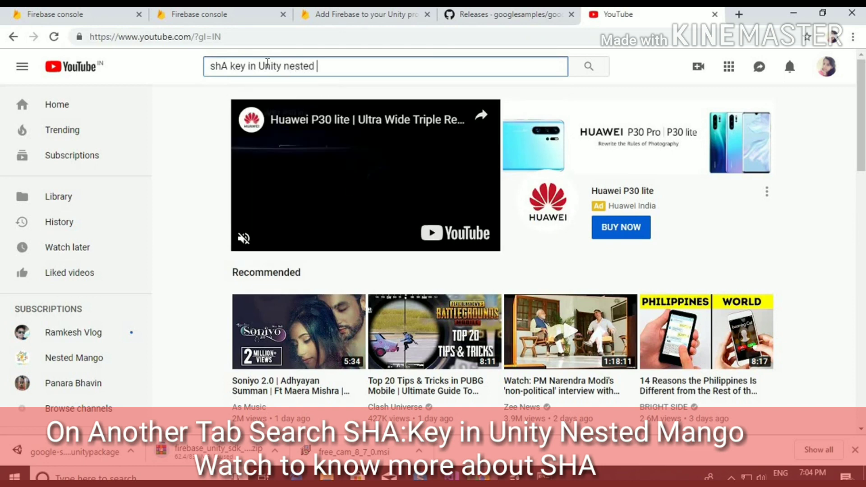
pyautogui.write('mango')
pyautogui.press('Return')
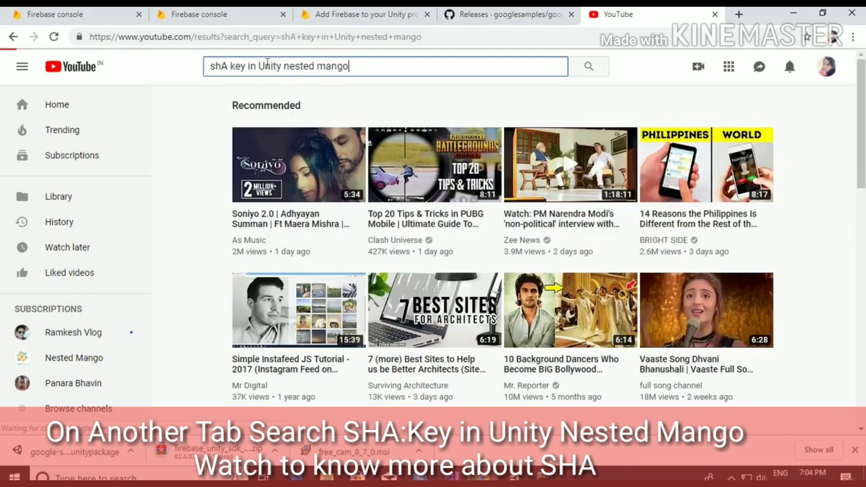
# Open the SHA1 signing certificate tutorial and skip ahead to the keytool command around 8:21.
pyautogui.click(463, 138)
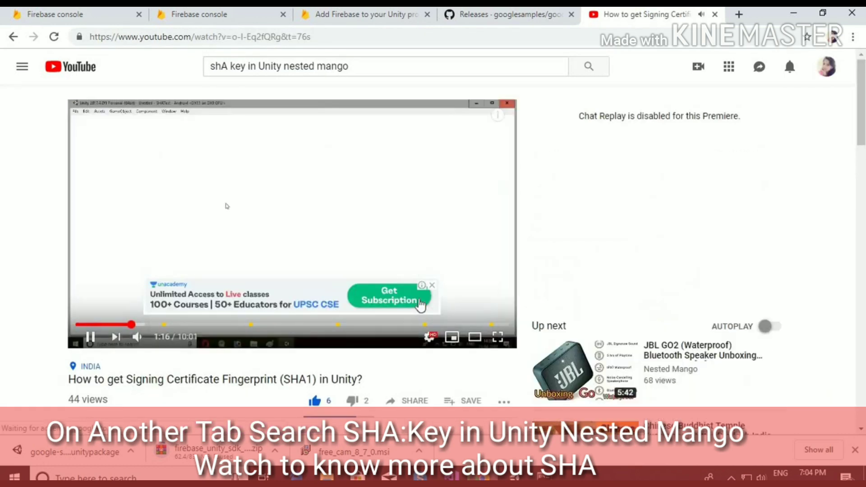
pyautogui.click(432, 285)
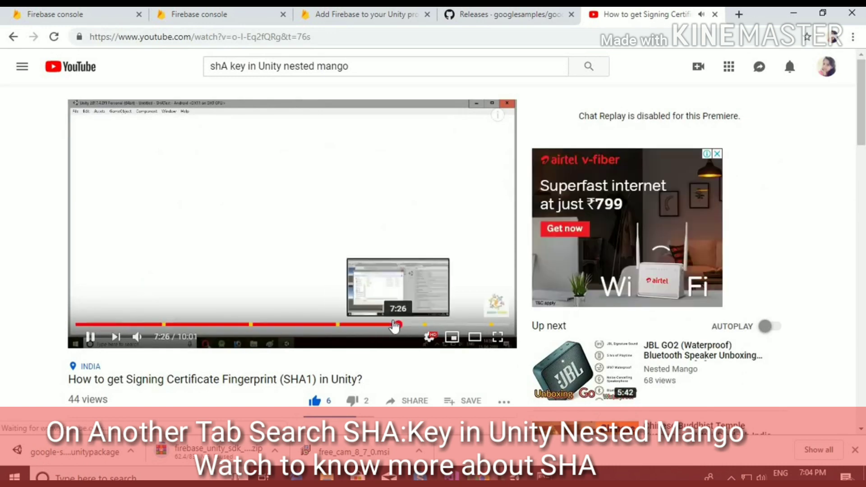
pyautogui.click(399, 324)
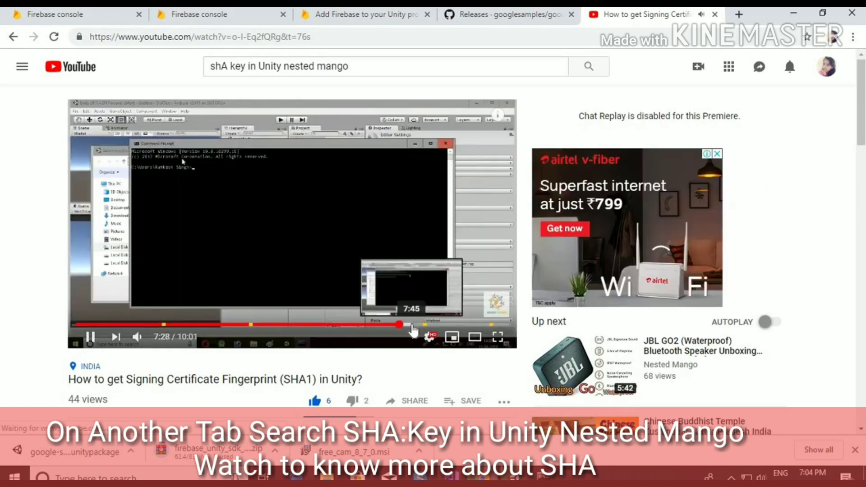
pyautogui.click(412, 326)
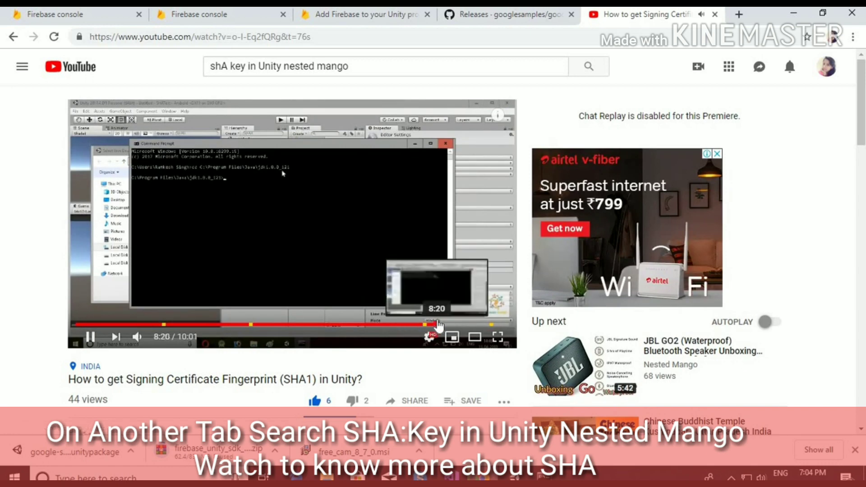
pyautogui.click(437, 325)
pyautogui.click(375, 253)
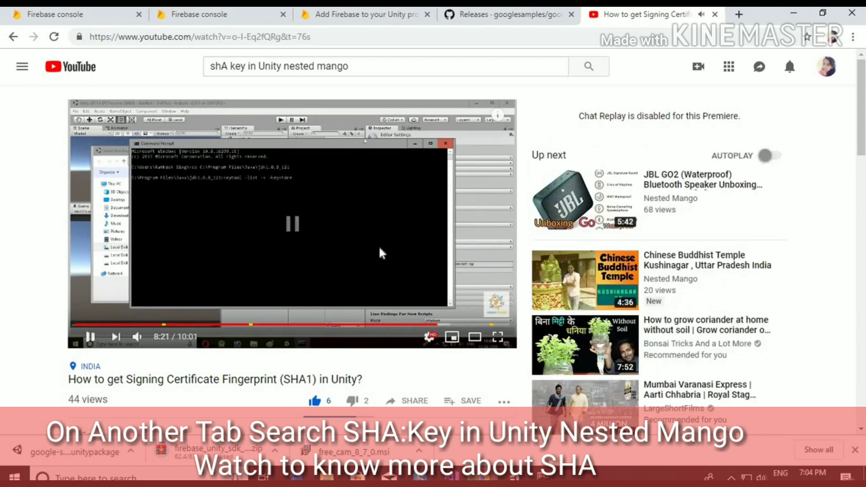
# Watch full screen and pause the tutorial at the keystore password prompt.
pyautogui.click(498, 338)
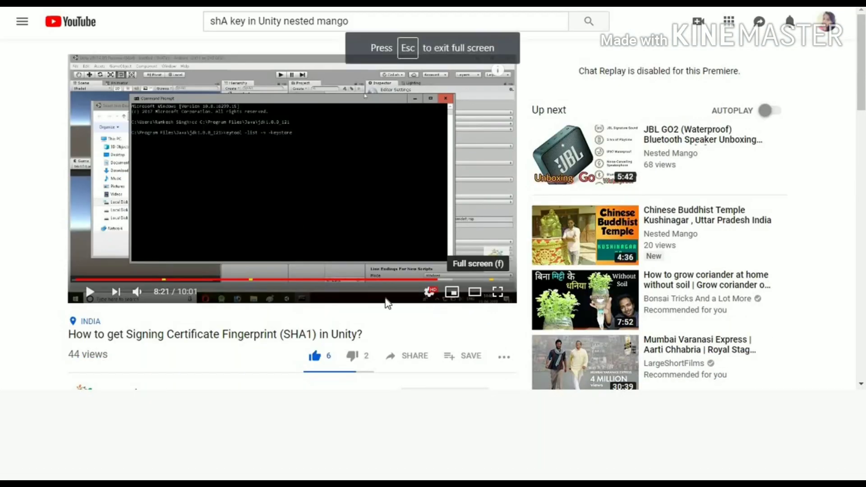
pyautogui.scroll(-2, 541, 249)
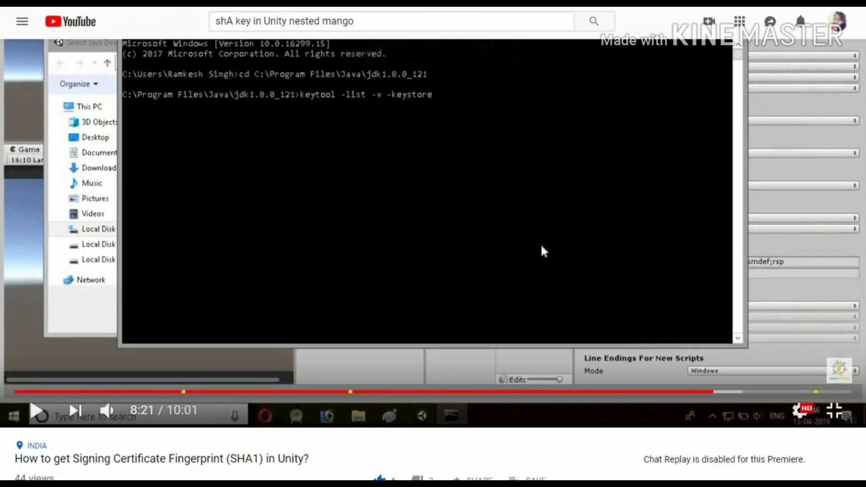
pyautogui.scroll(2, 542, 246)
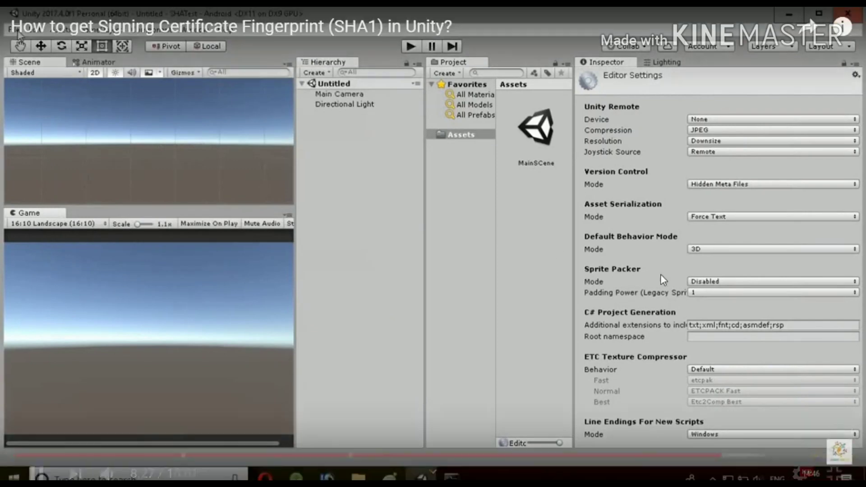
pyautogui.click(741, 457)
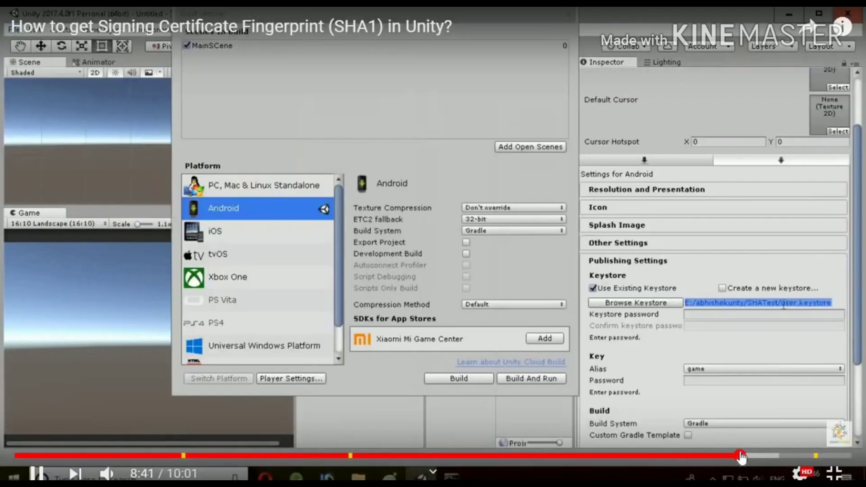
pyautogui.click(763, 456)
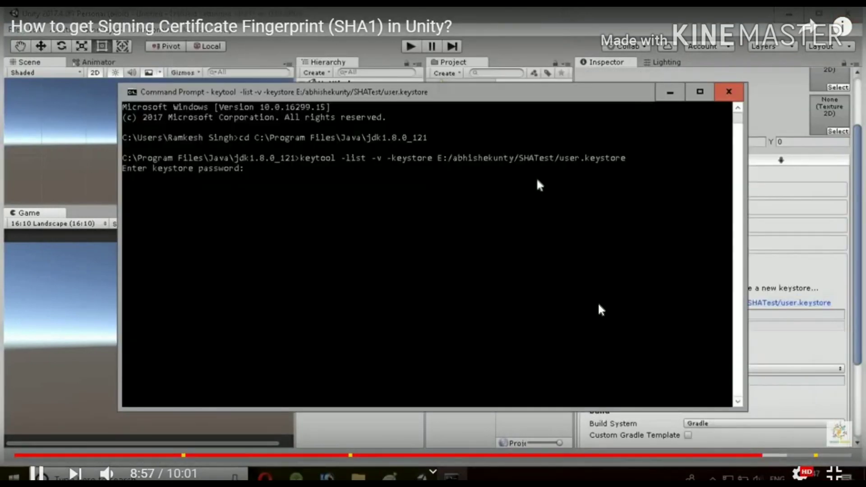
pyautogui.click(559, 277)
# Type the start of 'keytool -list -v -keystore' in Command Prompt, then return to Unity.
pyautogui.click(835, 473)
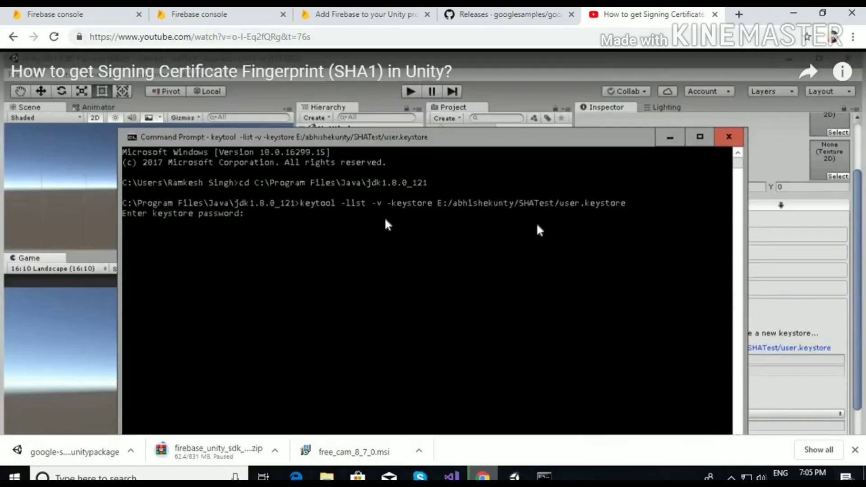
pyautogui.click(544, 476)
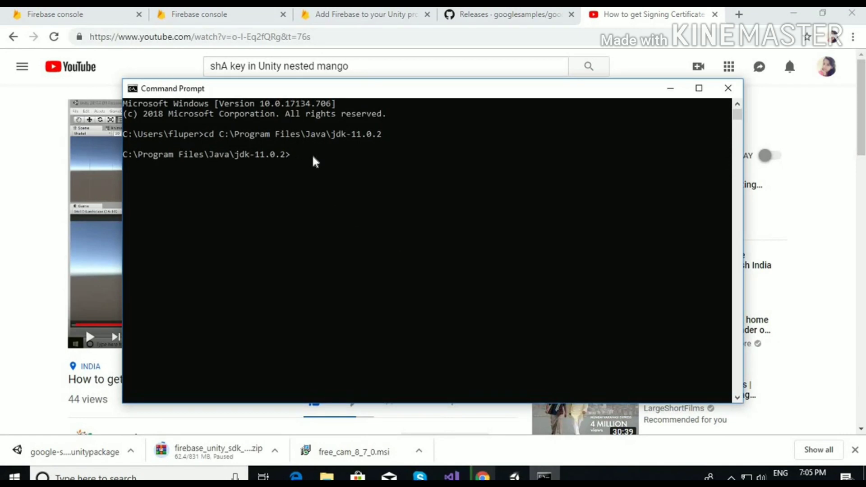
pyautogui.write('key')
pyautogui.hotkey('alt', 'Tab')
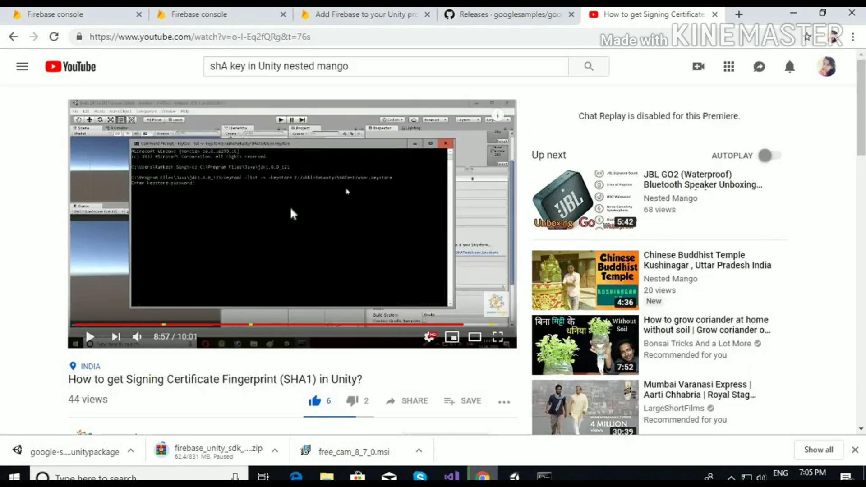
pyautogui.hotkey('alt', 'Tab')
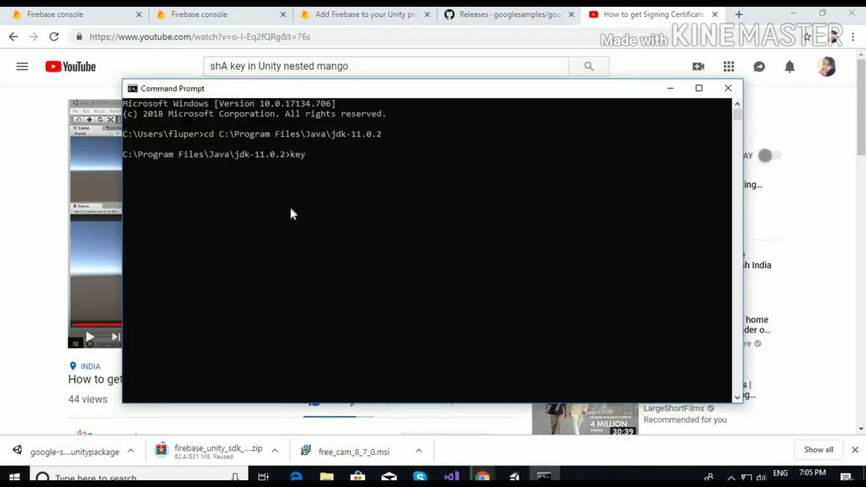
pyautogui.write('tool ')
pyautogui.write('-list -v -k')
pyautogui.write('eyst')
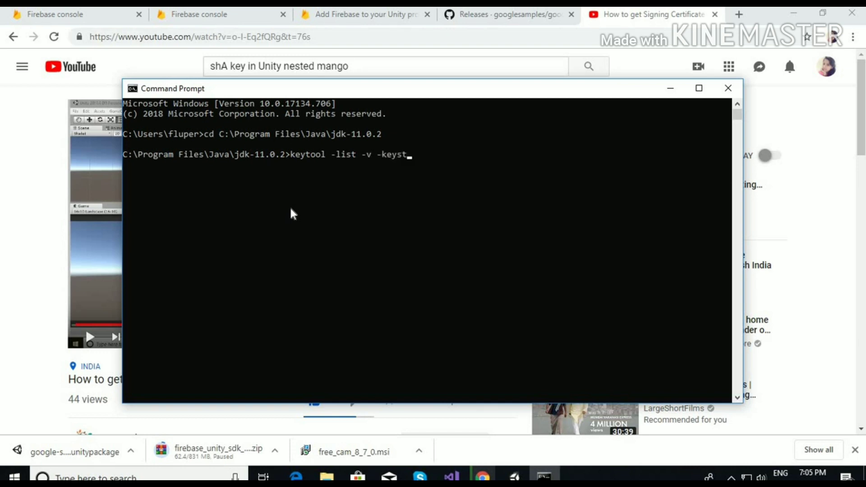
pyautogui.write('ore')
pyautogui.click(514, 476)
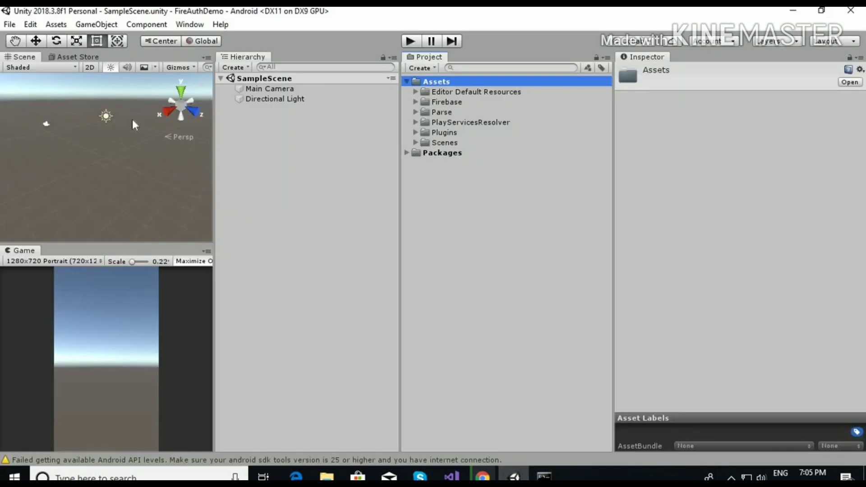
# Copy the keystore path from the Android Player Settings' publishing section in Build Settings.
pyautogui.click(9, 24)
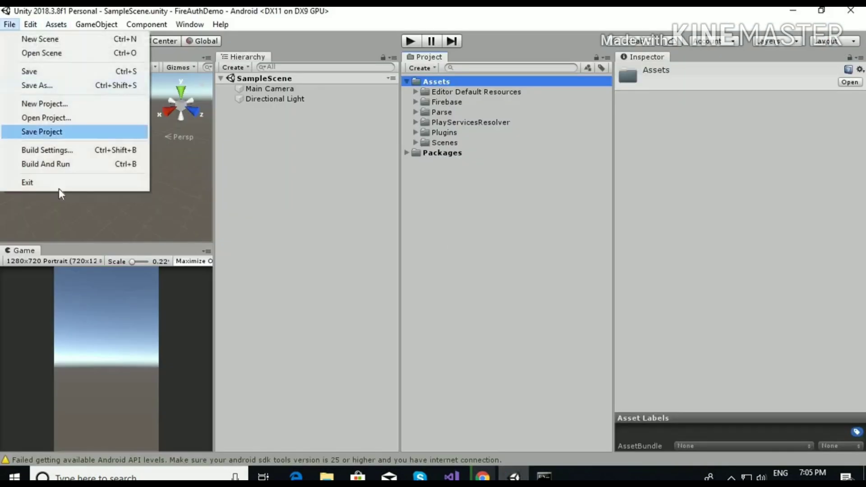
pyautogui.click(54, 153)
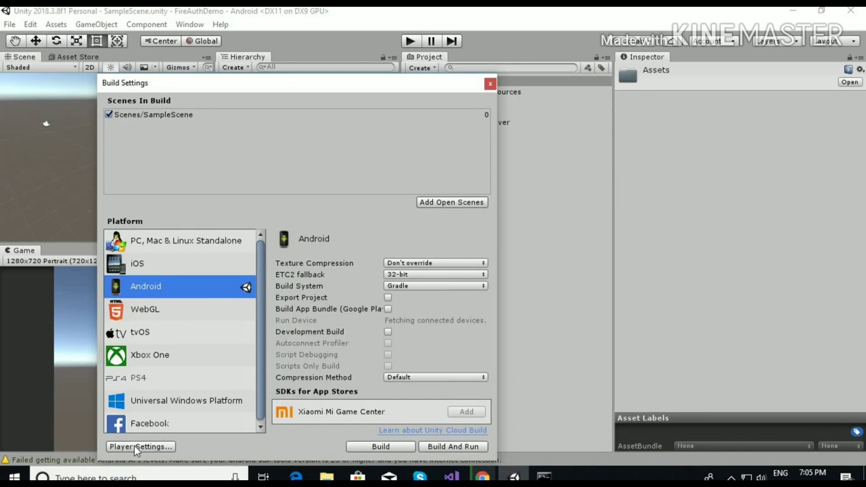
pyautogui.click(134, 445)
pyautogui.scroll(-2, 771, 334)
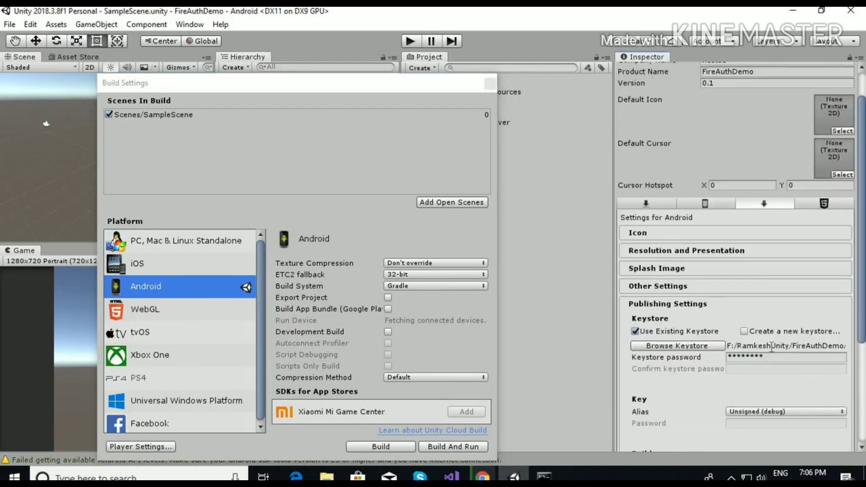
pyautogui.doubleClick(772, 346)
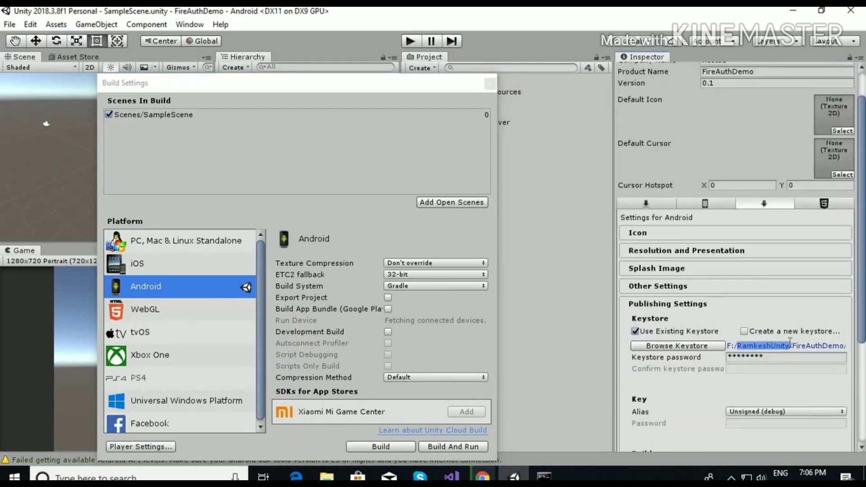
pyautogui.hotkey('ctrl', 'a')
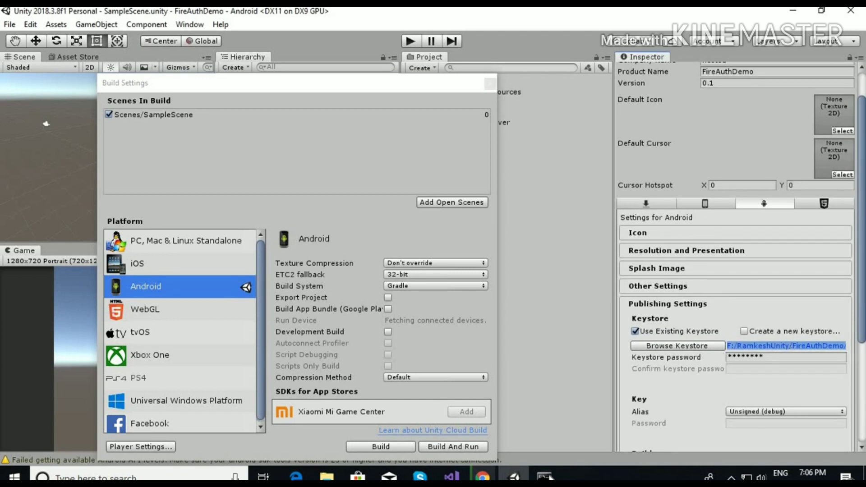
pyautogui.click(544, 475)
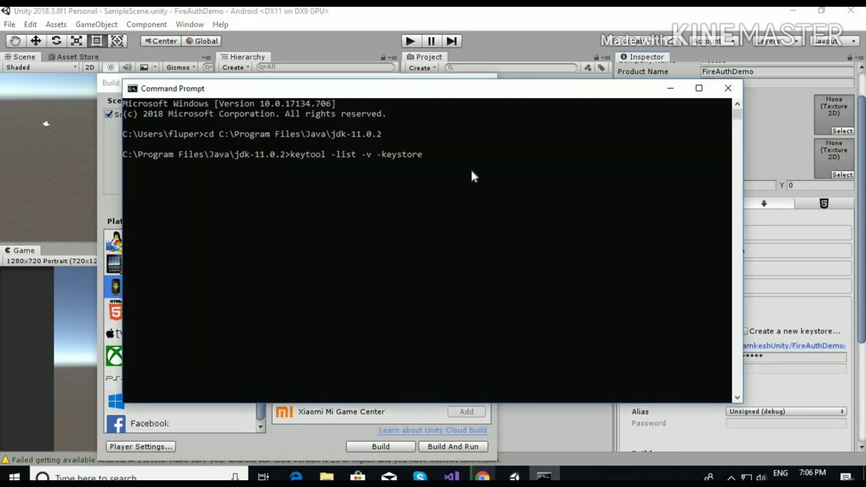
# Run keytool on the pasted keystore path, enter its password, and select the SHA1 fingerprint.
pyautogui.write('F:/RamkeshUnity/FireAuthDemo/user.keystore')
pyautogui.press('Return')
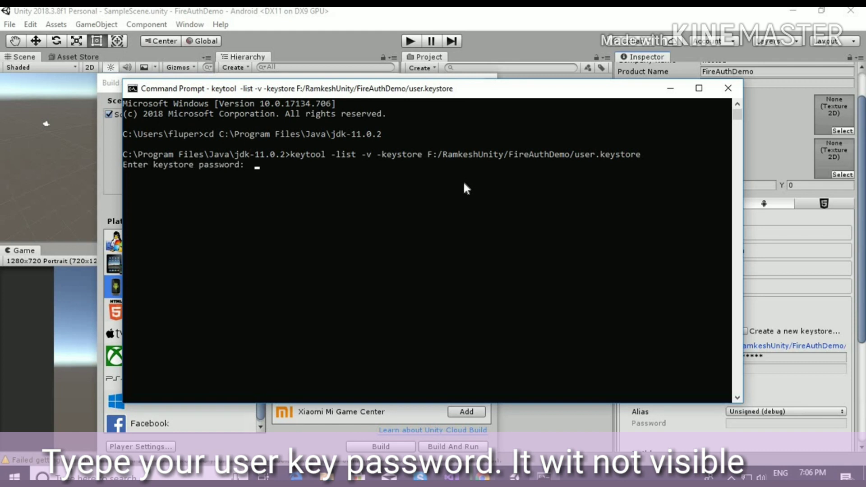
pyautogui.press('Return')
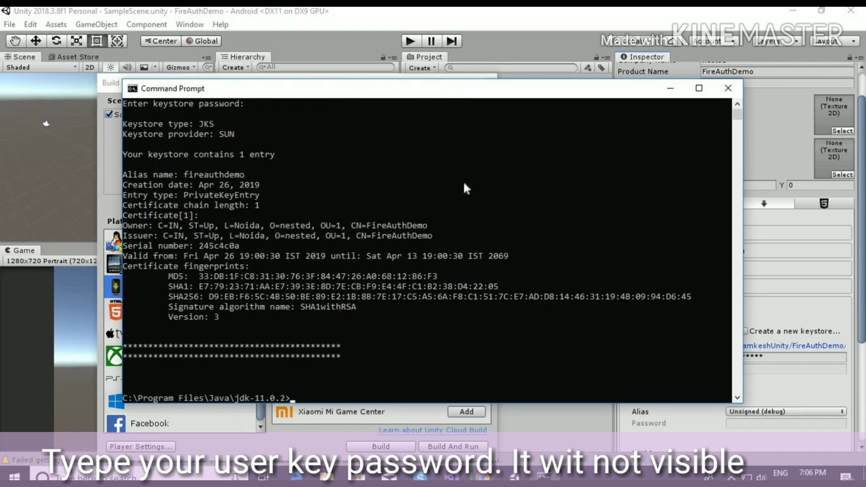
pyautogui.moveTo(199, 286); pyautogui.dragTo(495, 286)
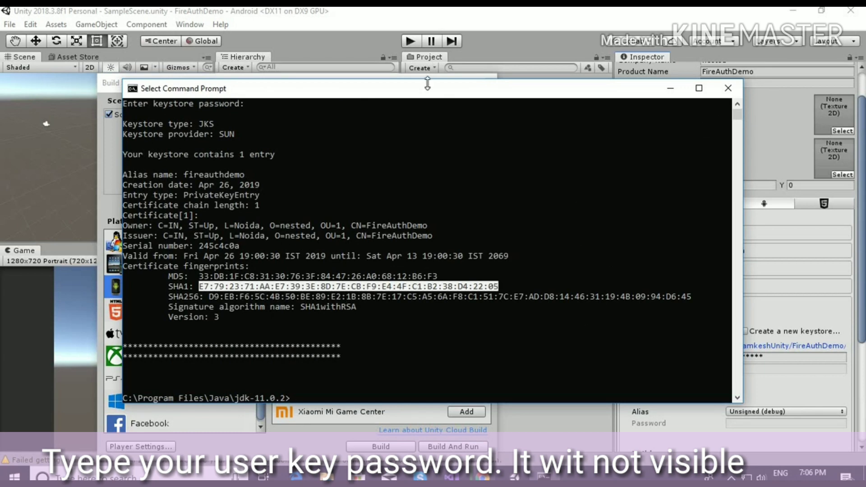
pyautogui.moveTo(428, 93)
pyautogui.mouseDown()
pyautogui.moveTo(318, 143)
pyautogui.moveTo(377, 143)
pyautogui.mouseUp()
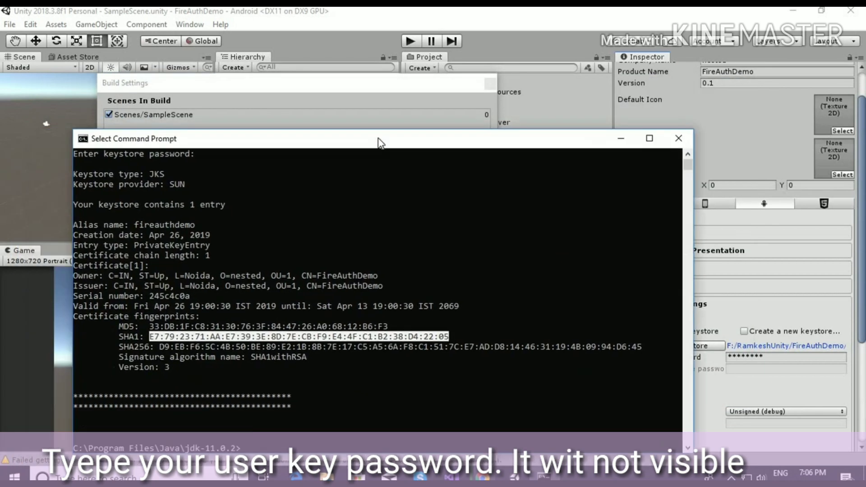
# Minimize Command Prompt, close Build Settings, and select the project's Assets folder.
pyautogui.click(627, 140)
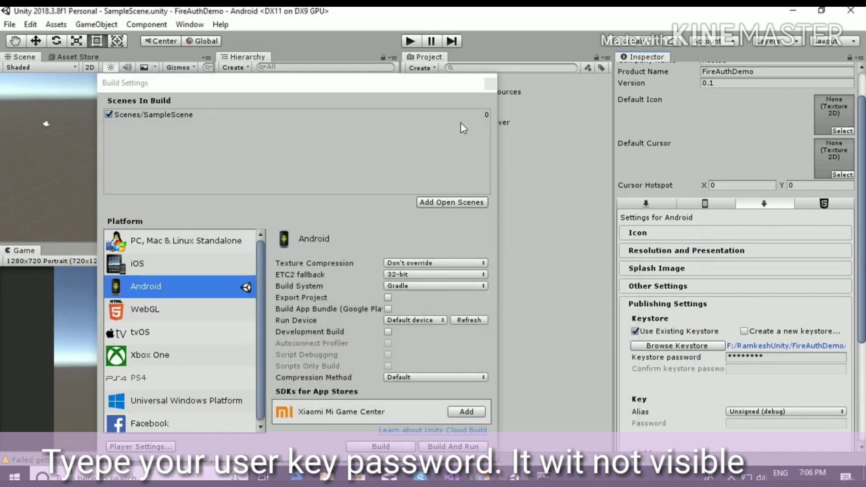
pyautogui.moveTo(442, 85); pyautogui.dragTo(299, 99)
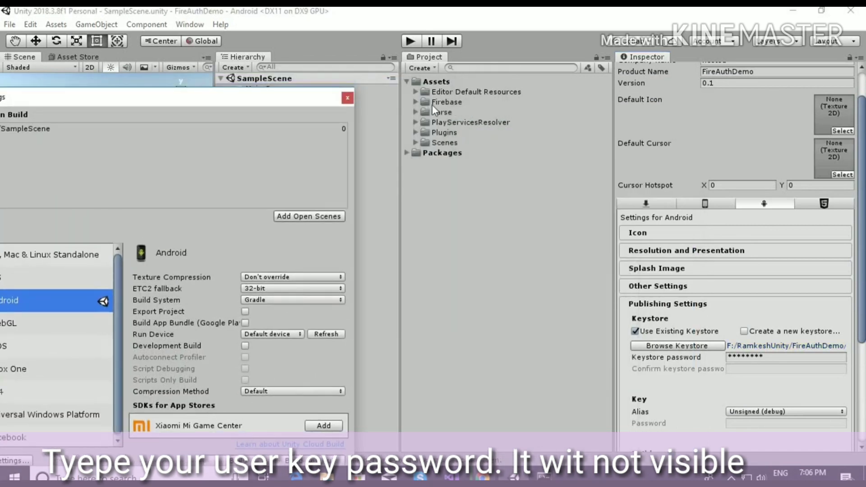
pyautogui.click(346, 98)
pyautogui.click(434, 83)
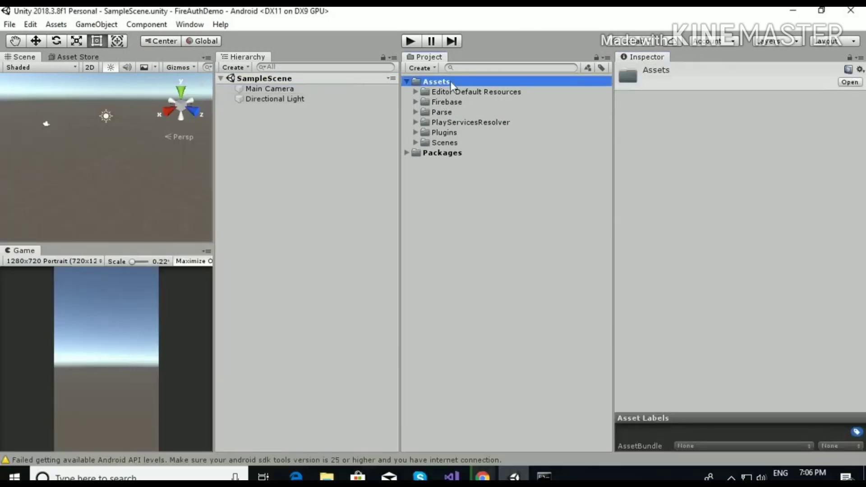
# Navigate File Explorer to C:\Firebase SDK\Google Sign In.
pyautogui.click(334, 470)
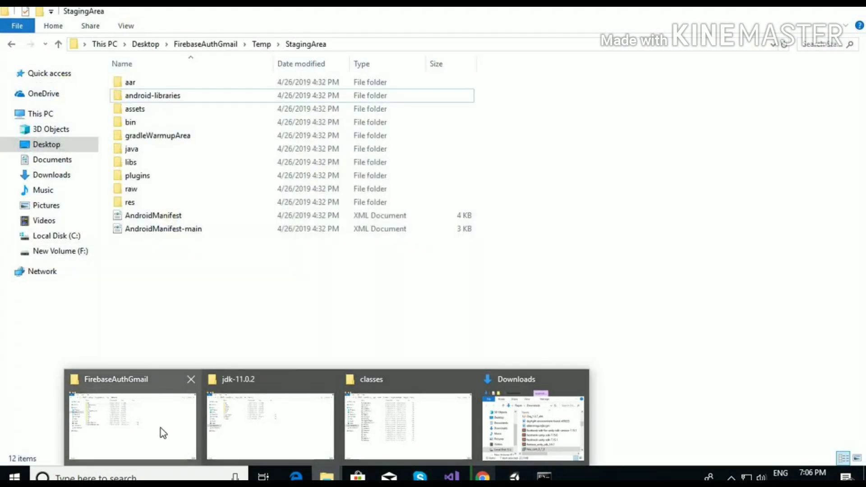
pyautogui.click(161, 428)
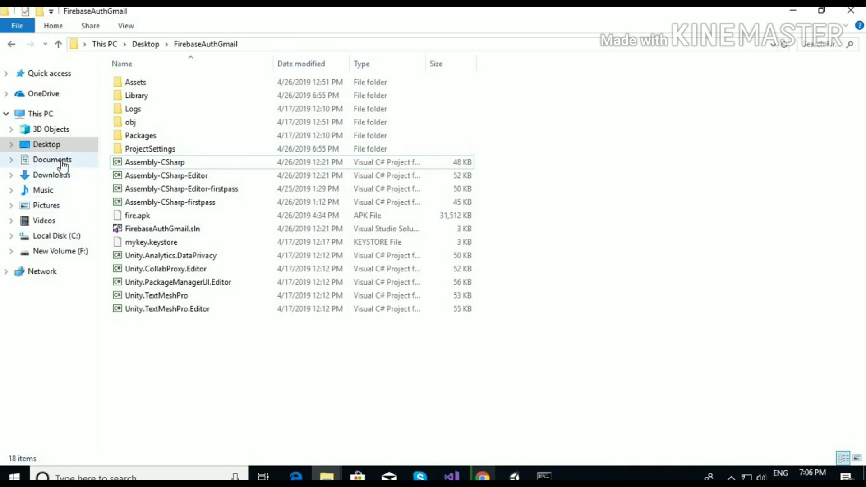
pyautogui.click(67, 236)
pyautogui.doubleClick(161, 96)
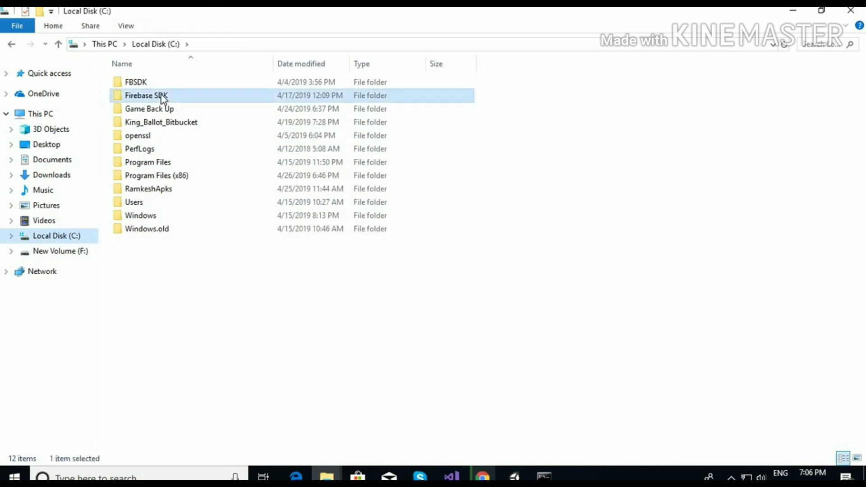
pyautogui.click(162, 95)
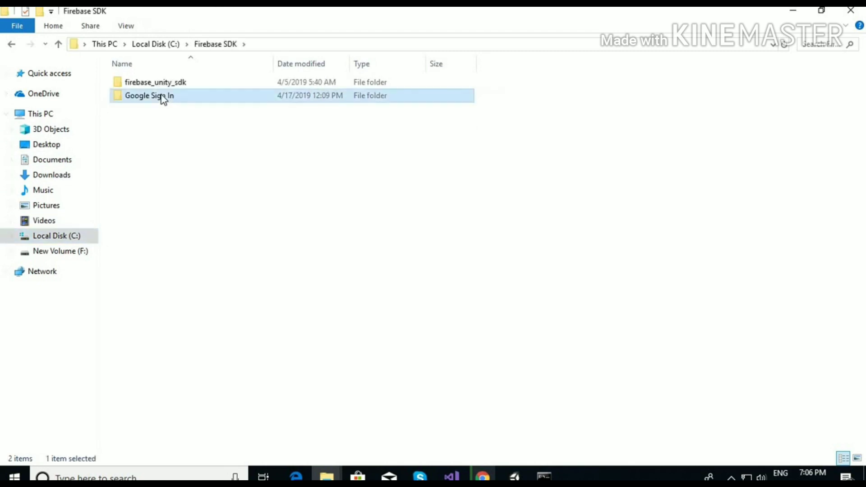
pyautogui.doubleClick(185, 97)
# Import all files of google-signin-plugin-1.0.4.unitypackage into FireAuthDemo.
pyautogui.doubleClick(193, 81)
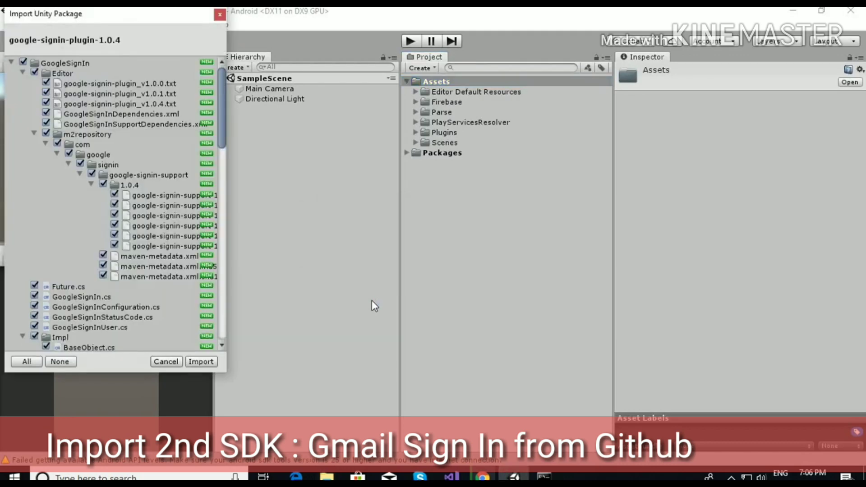
pyautogui.scroll(-10, 164, 275)
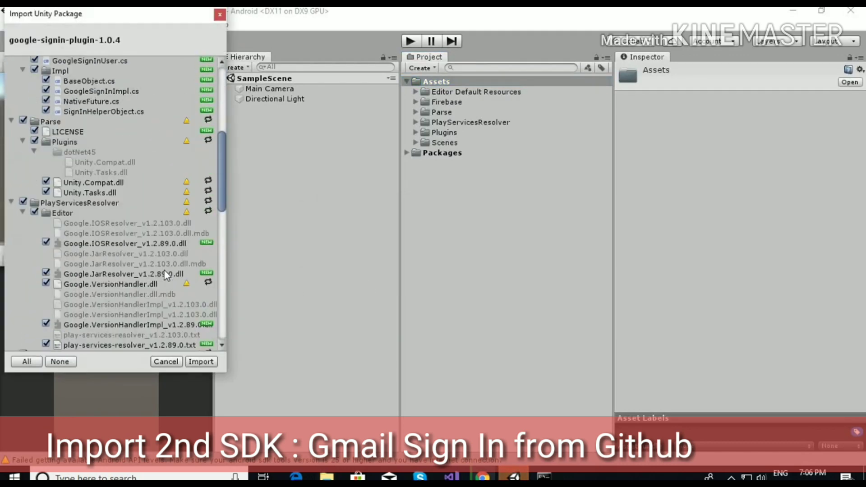
pyautogui.scroll(-10, 164, 274)
pyautogui.scroll(-10, 165, 271)
pyautogui.click(203, 363)
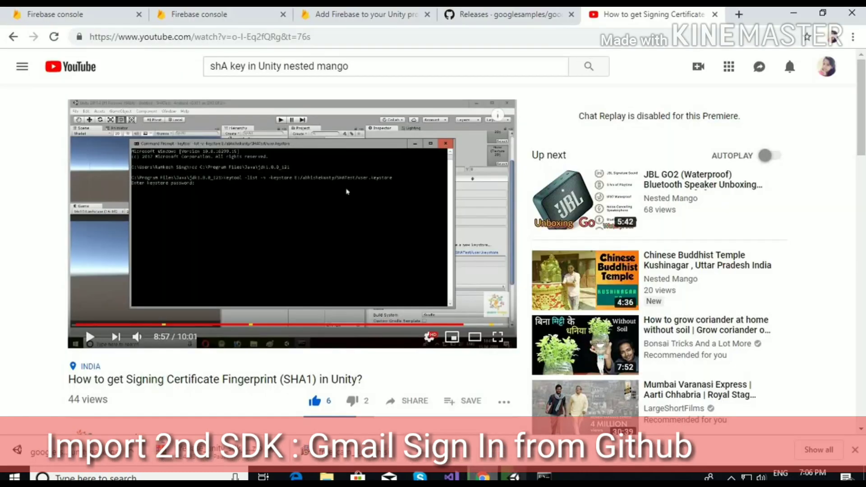
# Check the google-signin-plugin-1.0.4 download on GitHub releases, then bring the Unity editor back.
pyautogui.click(514, 14)
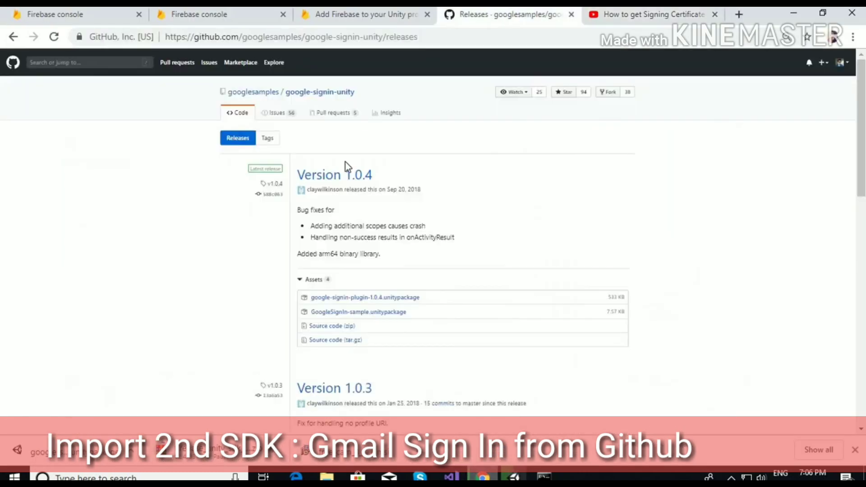
pyautogui.click(410, 299)
pyautogui.rightClick(515, 477)
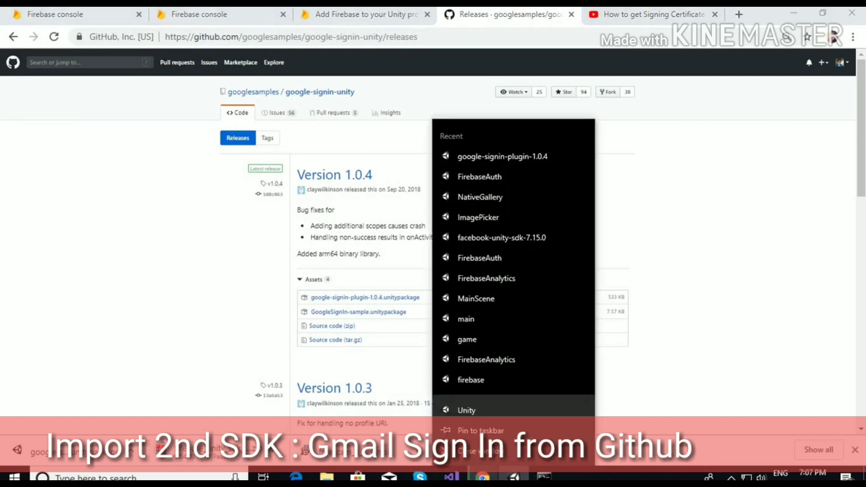
pyautogui.press('Escape')
pyautogui.moveTo(514, 477)
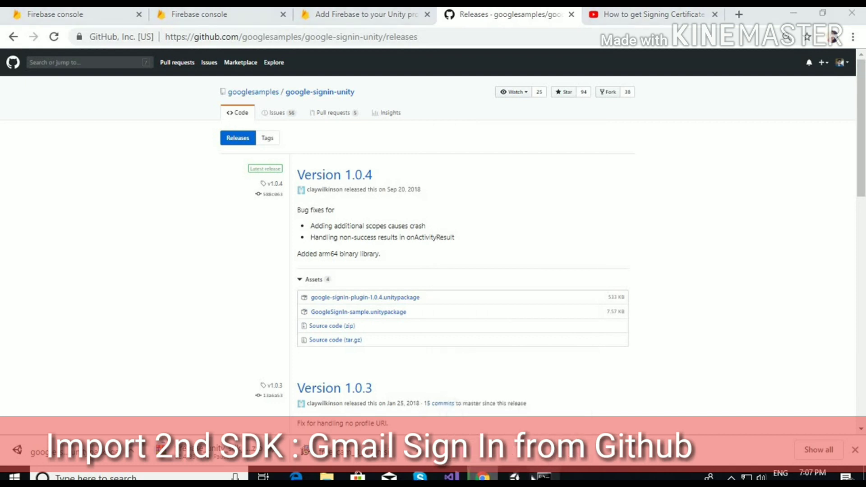
pyautogui.moveTo(544, 477)
pyautogui.click(514, 477)
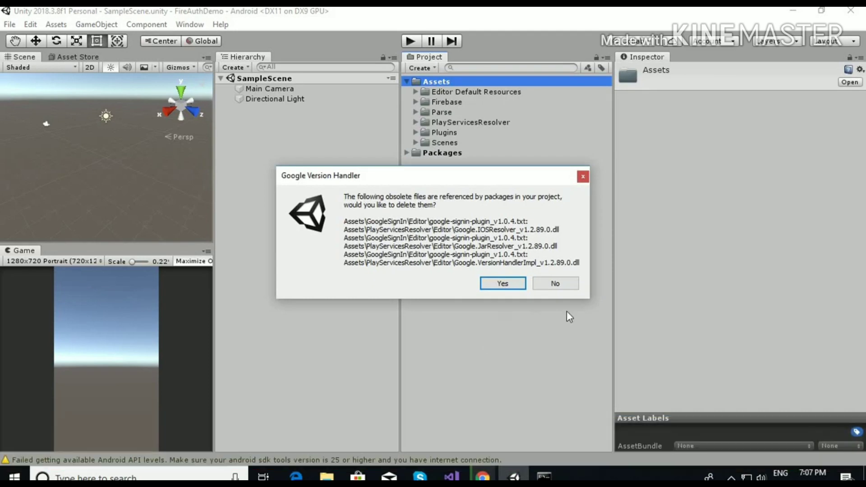
# Dismiss the obsolete-files prompt and, once Android dependencies resolve, return to GitHub in Chrome.
pyautogui.click(558, 288)
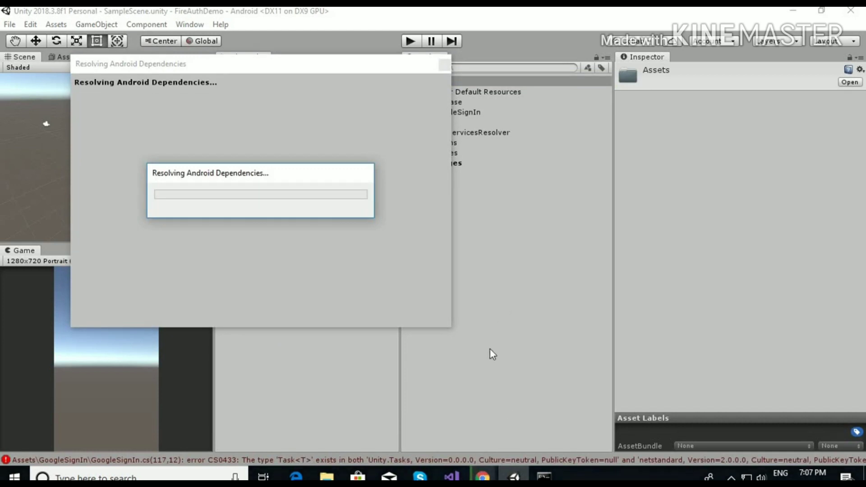
pyautogui.moveTo(483, 477)
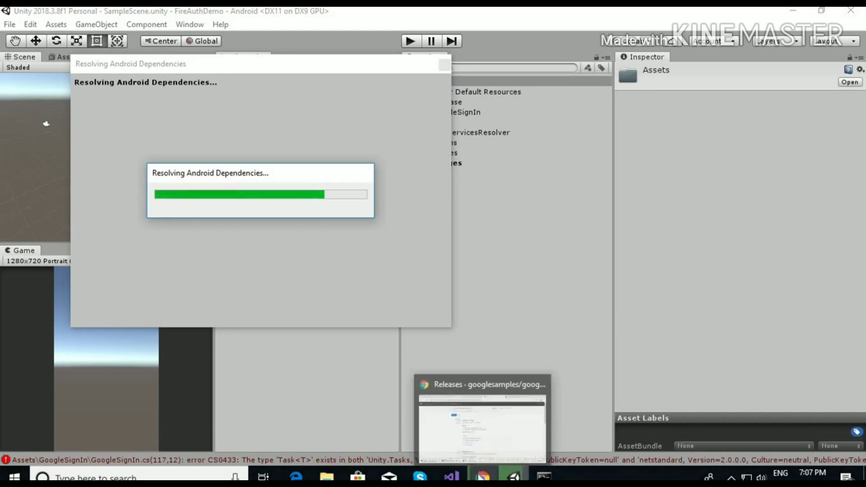
pyautogui.click(482, 428)
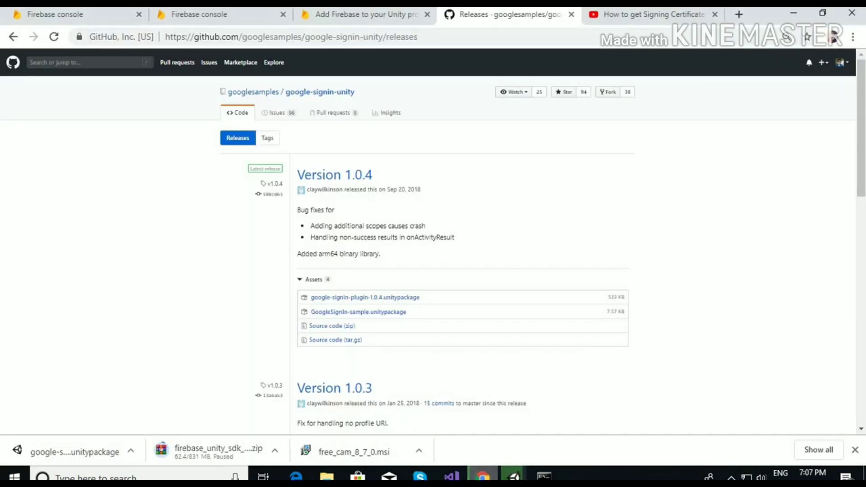
# Begin a new Firebase project from the second console tab, focusing the Project name field.
pyautogui.click(335, 15)
pyautogui.click(206, 17)
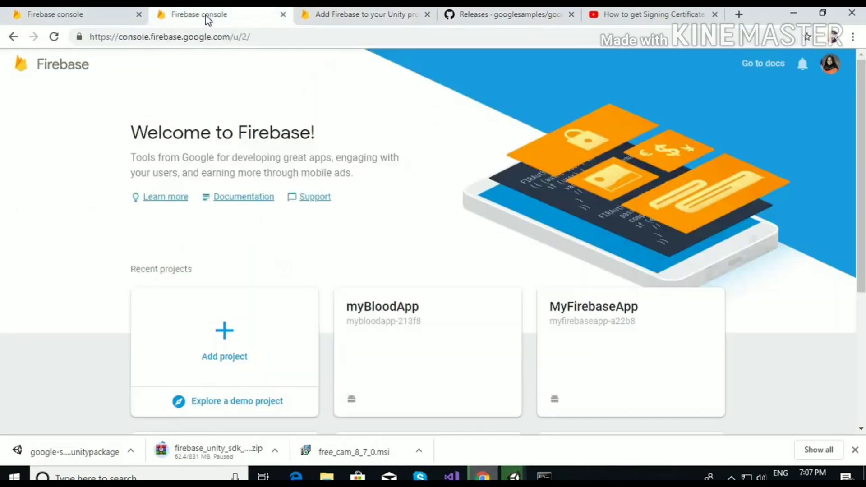
pyautogui.scroll(-1, 228, 319)
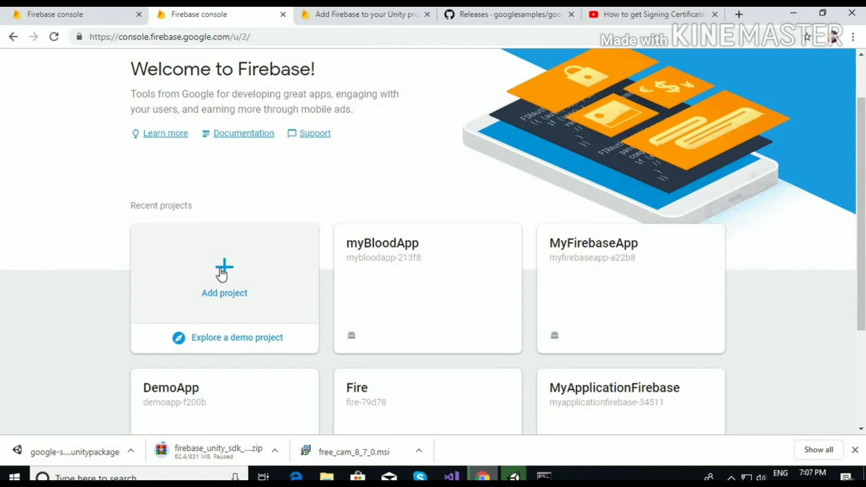
pyautogui.click(220, 269)
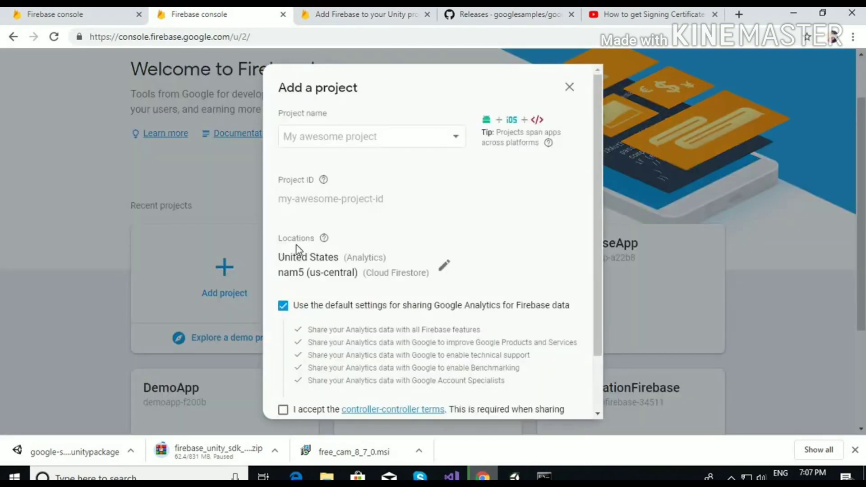
pyautogui.click(353, 140)
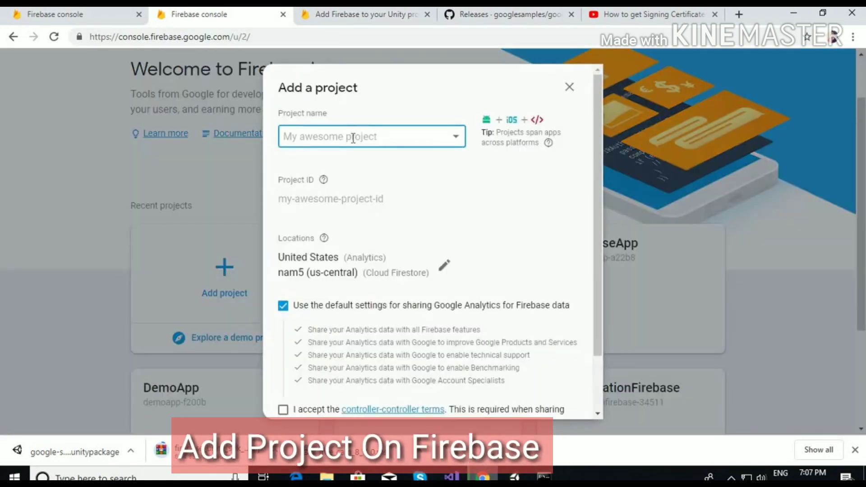
# Return to the Unity editor to check the finished AAR processing.
pyautogui.click(513, 476)
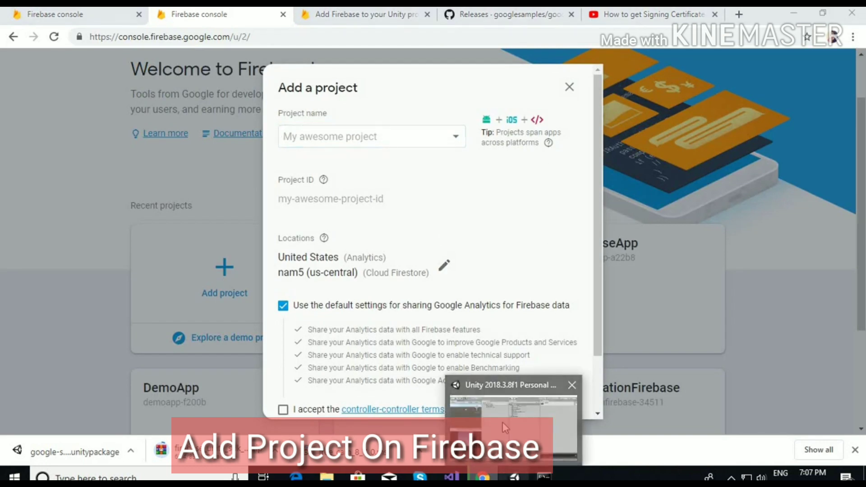
pyautogui.moveTo(515, 476)
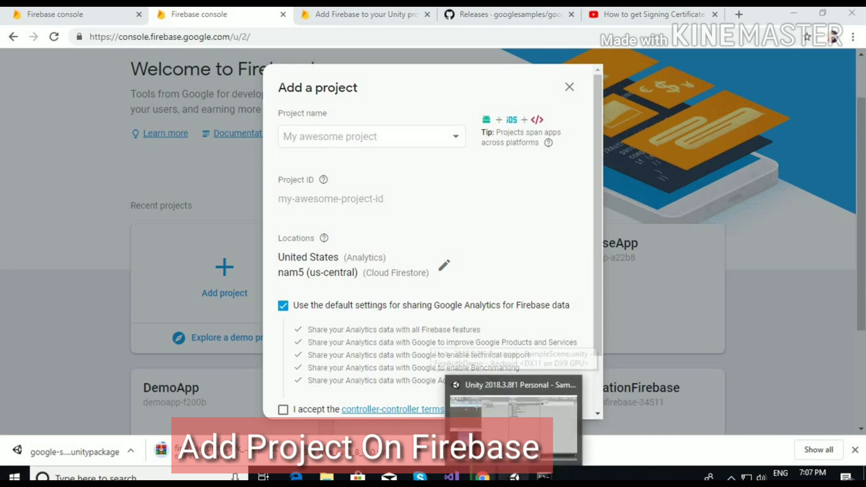
pyautogui.moveTo(513, 428)
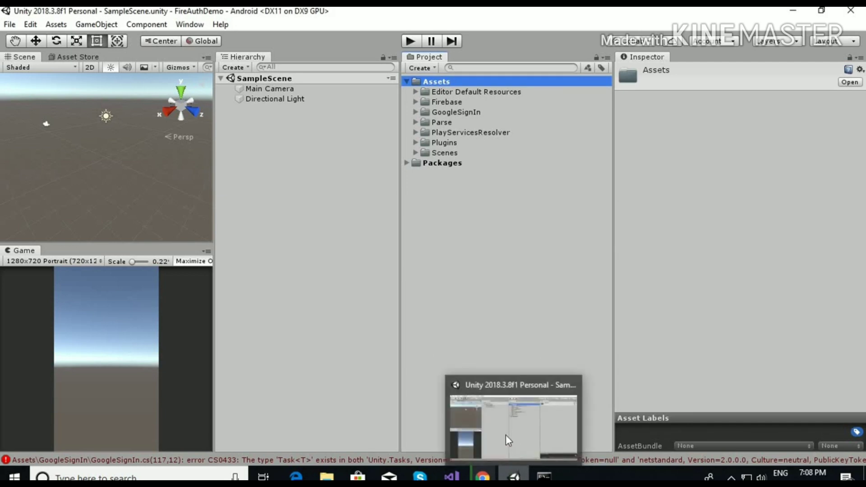
# In Unity's Build Settings > Player Settings, select the Android product name FireAuthDemo.
pyautogui.moveTo(511, 477)
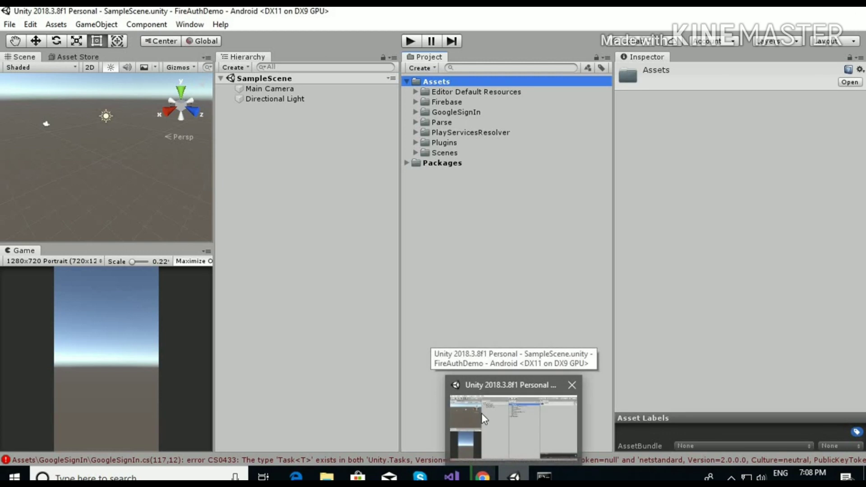
pyautogui.click(279, 204)
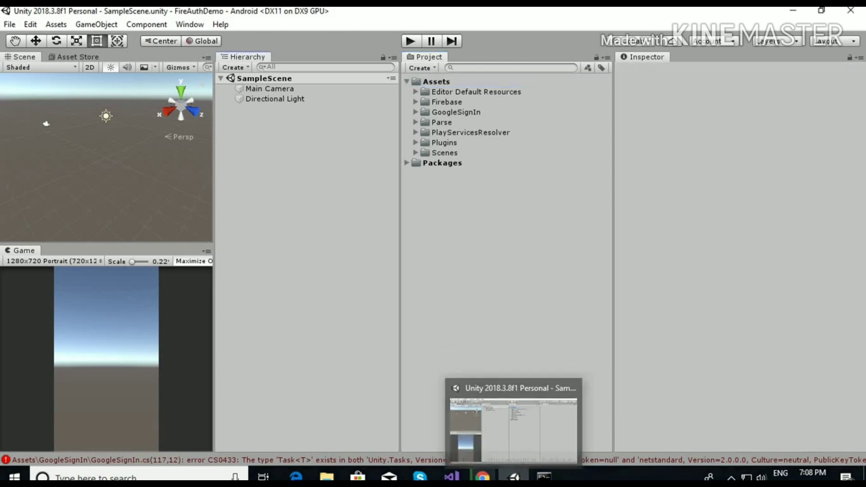
pyautogui.click(9, 24)
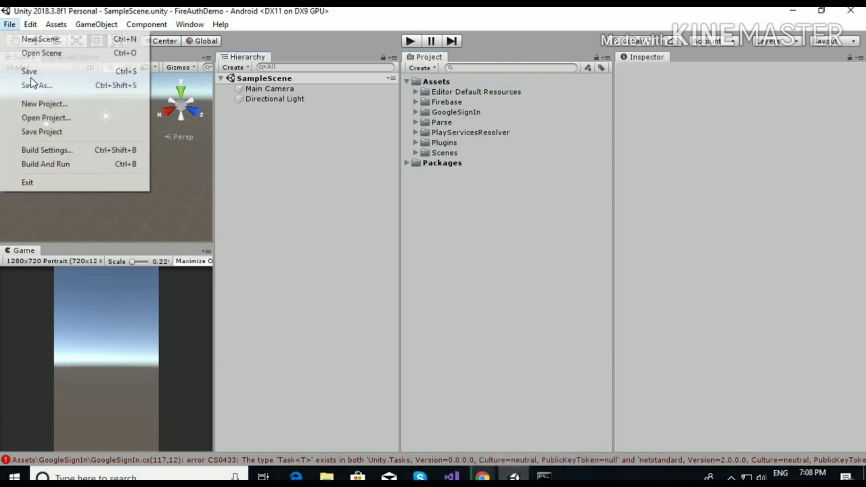
pyautogui.click(56, 151)
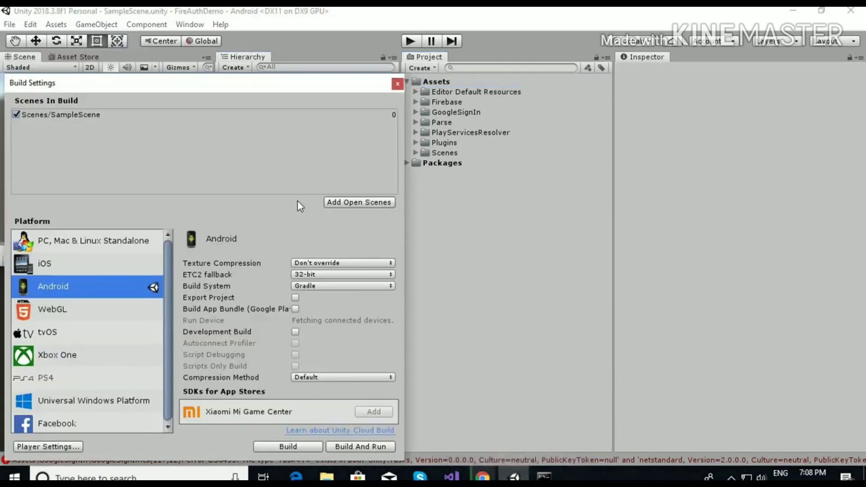
pyautogui.click(61, 447)
pyautogui.click(780, 111)
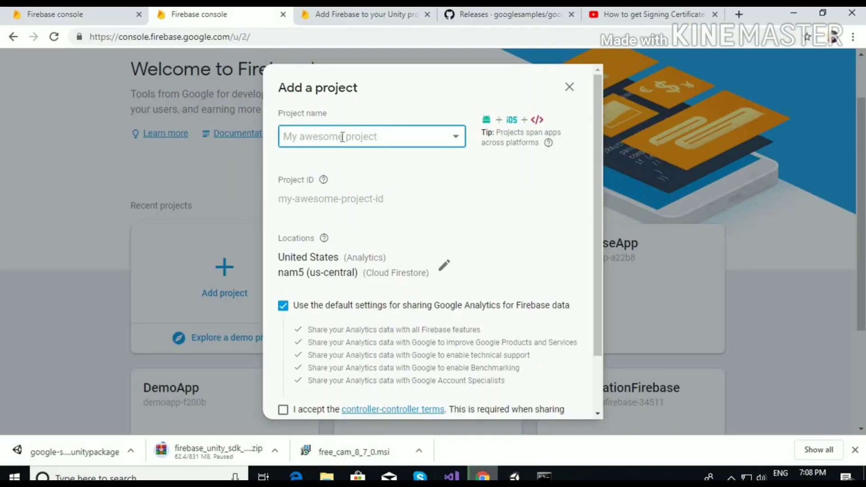
# Create a Firebase project named FireAuthDemo, accepting the terms.
pyautogui.write('FireAuthDemo')
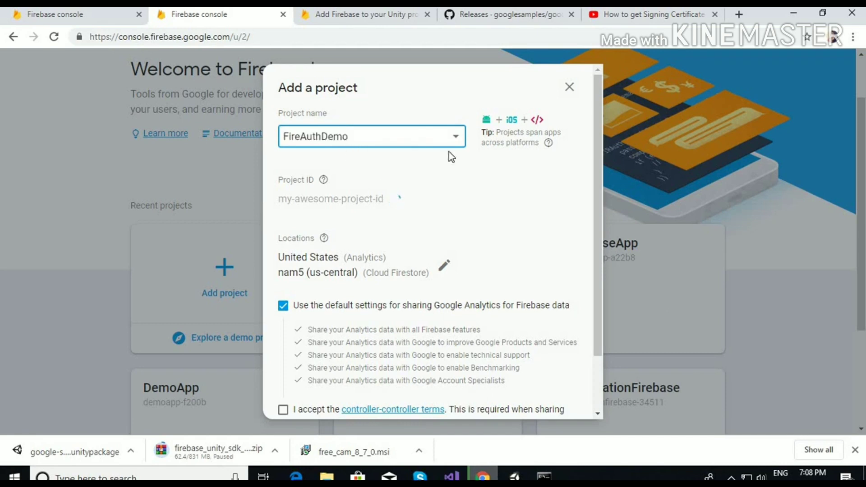
pyautogui.scroll(-2, 487, 219)
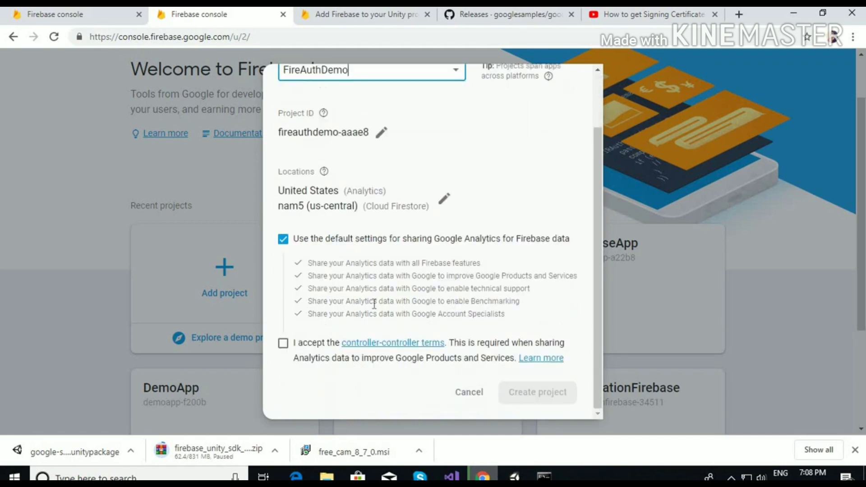
pyautogui.click(283, 343)
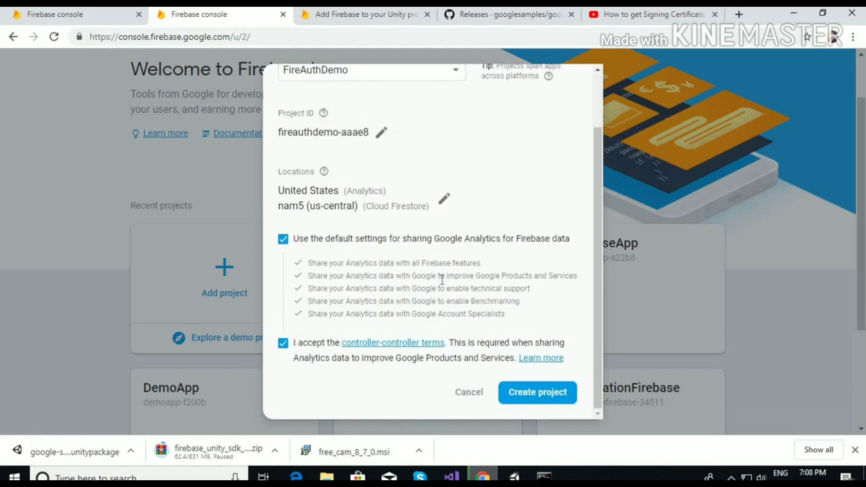
pyautogui.click(543, 391)
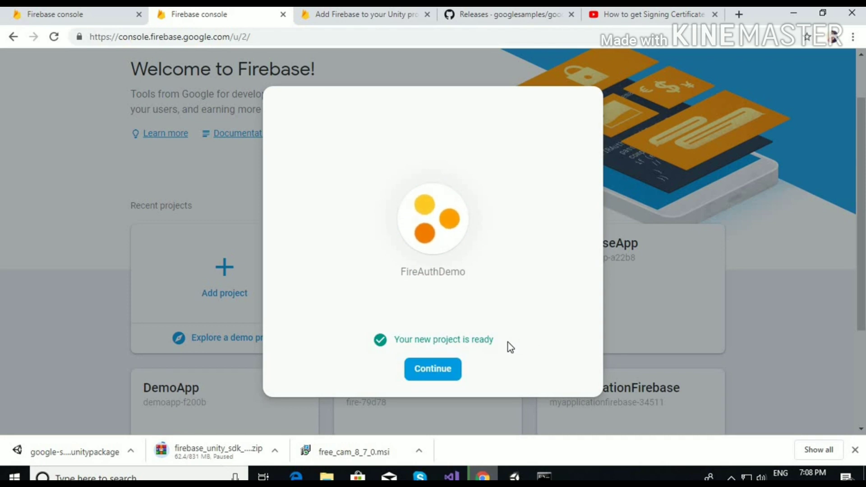
# Continue to the new project's overview and start adding an Android app.
pyautogui.click(431, 374)
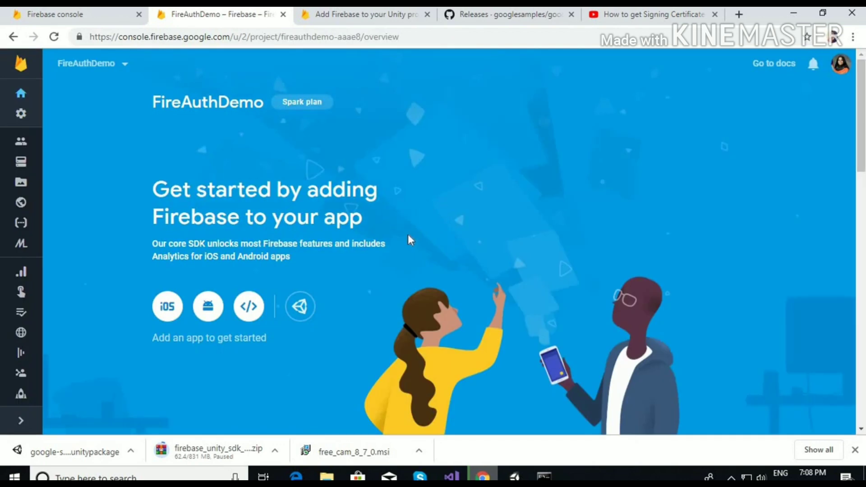
pyautogui.scroll(-1, 412, 232)
pyautogui.scroll(-3, 412, 232)
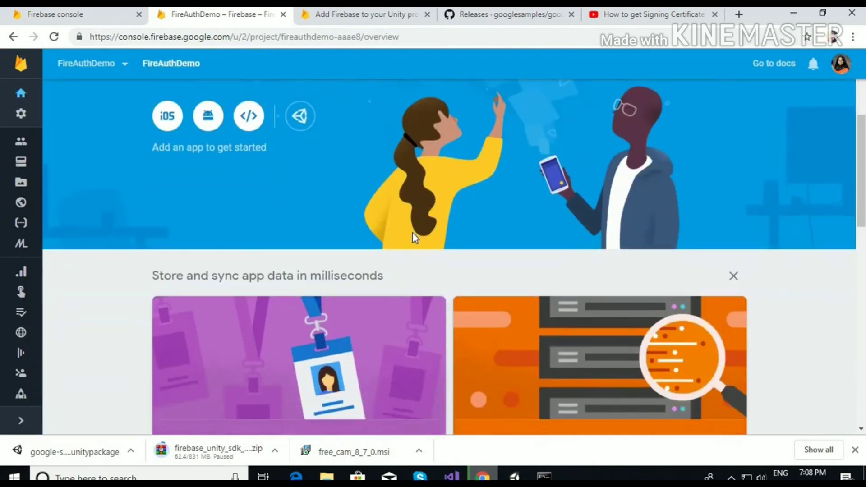
pyautogui.scroll(3, 412, 232)
pyautogui.scroll(-4, 413, 232)
pyautogui.scroll(5, 412, 232)
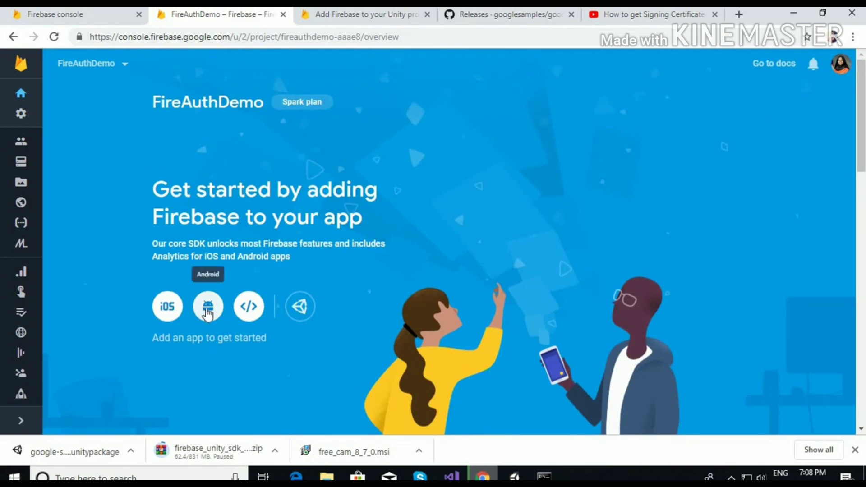
pyautogui.click(207, 314)
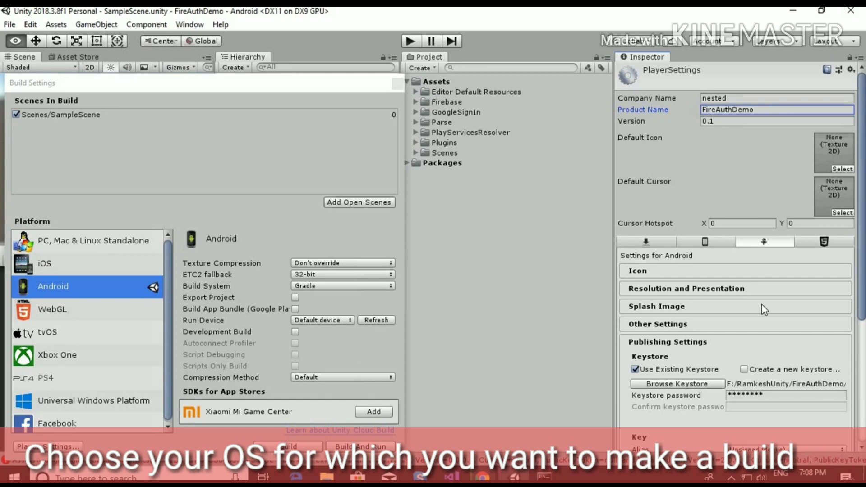
# Under Other Settings, select the package name com.nested.FireAuthDemo and return to Chrome.
pyautogui.scroll(-5, 762, 305)
pyautogui.scroll(5, 760, 301)
pyautogui.click(686, 324)
pyautogui.scroll(-2, 743, 305)
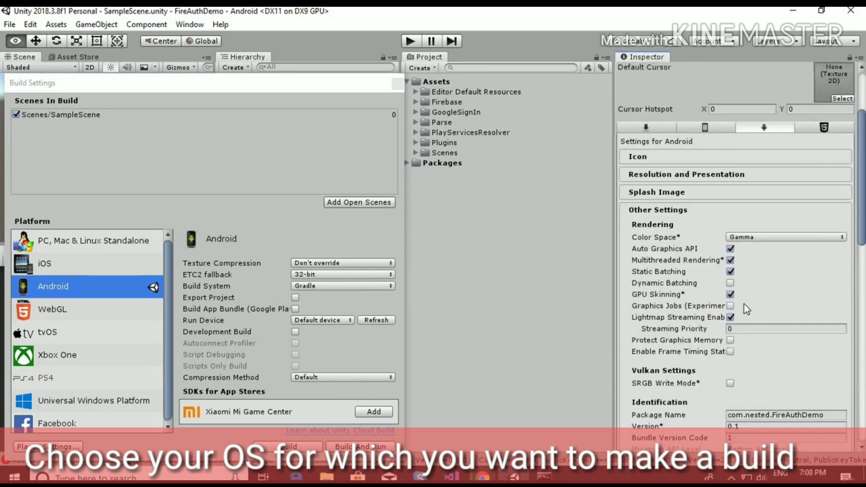
pyautogui.scroll(-3, 744, 305)
pyautogui.click(765, 377)
pyautogui.hotkey('ctrl', 'a')
pyautogui.hotkey('ctrl', 'c')
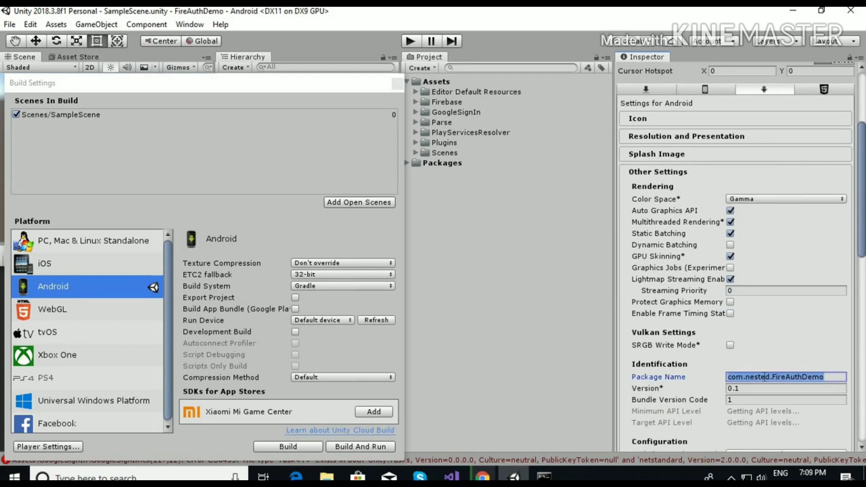
pyautogui.hotkey('alt', 'Tab')
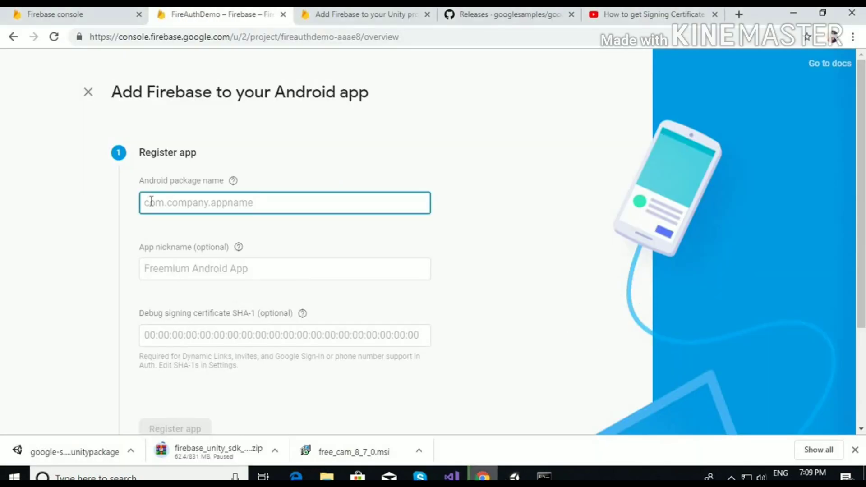
# Fill in package name com.nested.FireAuthDemo and nickname FireAuth, then focus the SHA-1 field.
pyautogui.hotkey('ctrl', 'v')
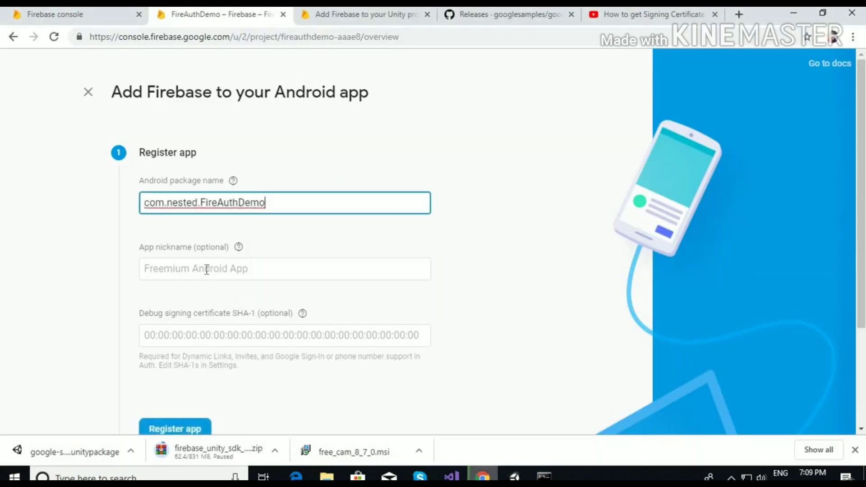
pyautogui.click(207, 270)
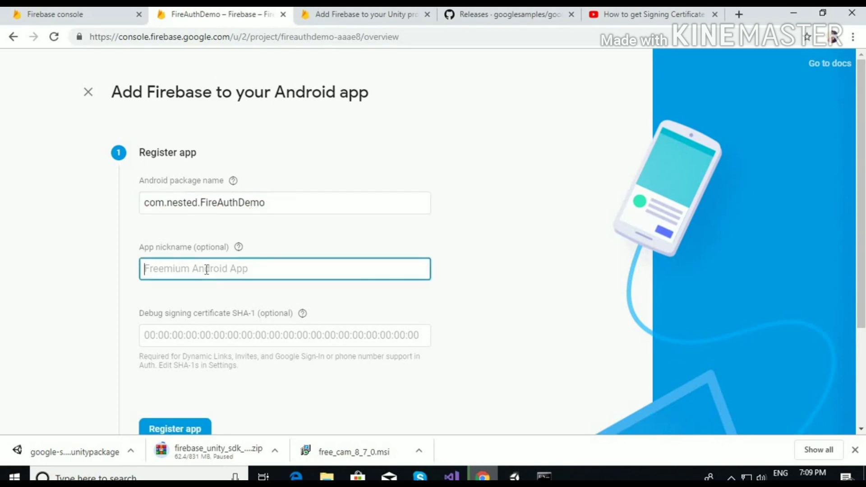
pyautogui.write('Fir')
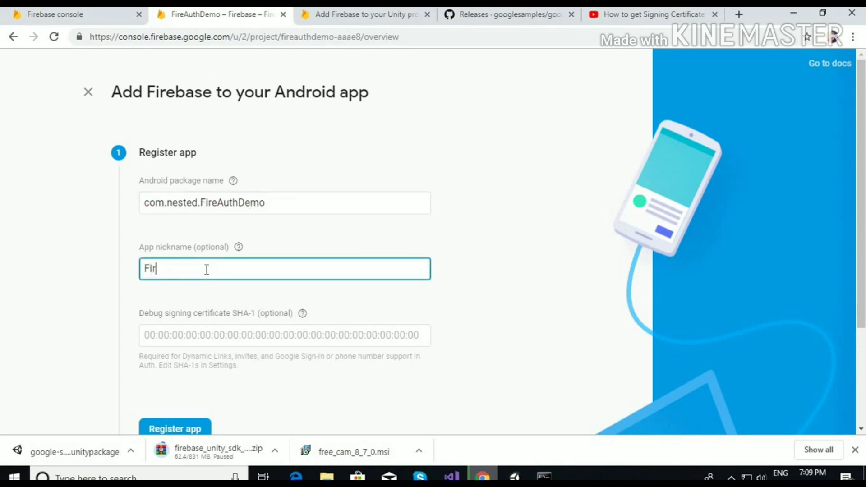
pyautogui.write('eAuth')
pyautogui.click(228, 332)
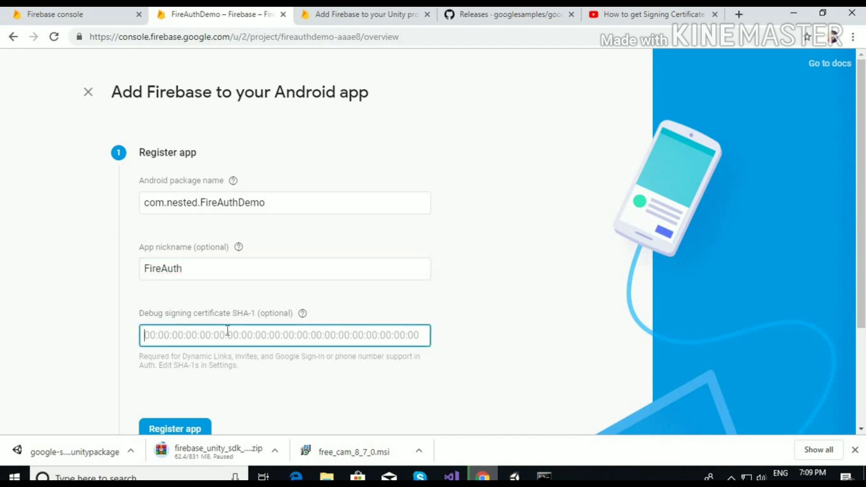
pyautogui.scroll(-1, 338, 291)
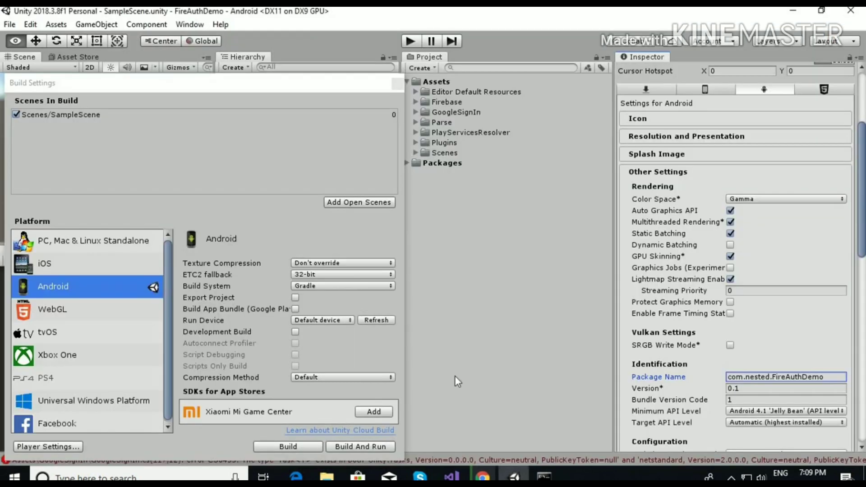
# Select the full SHA1 value in the keytool output and copy it.
pyautogui.click(544, 476)
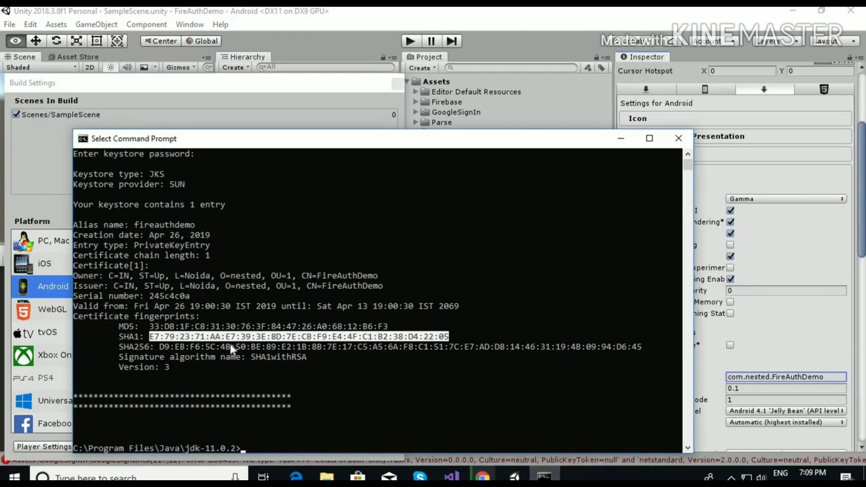
pyautogui.click(267, 339)
pyautogui.moveTo(154, 336); pyautogui.dragTo(179, 337)
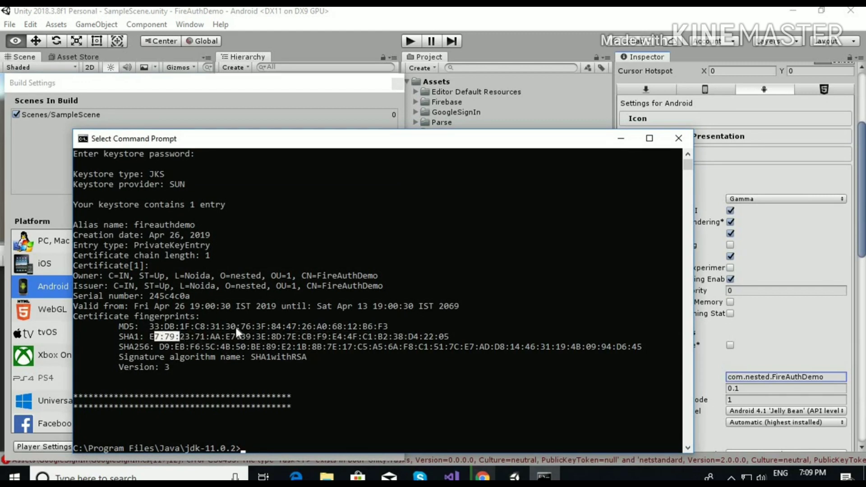
pyautogui.moveTo(236, 328)
pyautogui.mouseDown()
pyautogui.moveTo(161, 336)
pyautogui.moveTo(213, 334)
pyautogui.mouseUp()
pyautogui.click(242, 327)
pyautogui.moveTo(148, 337); pyautogui.dragTo(428, 342)
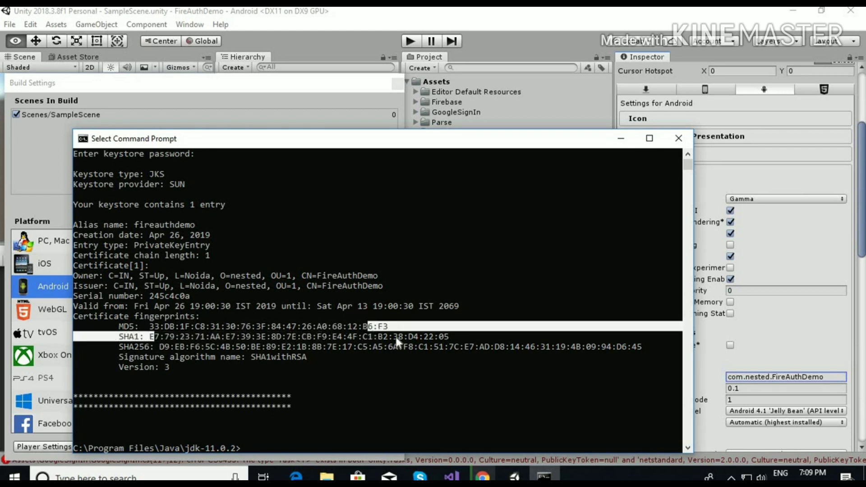
pyautogui.rightClick(443, 337)
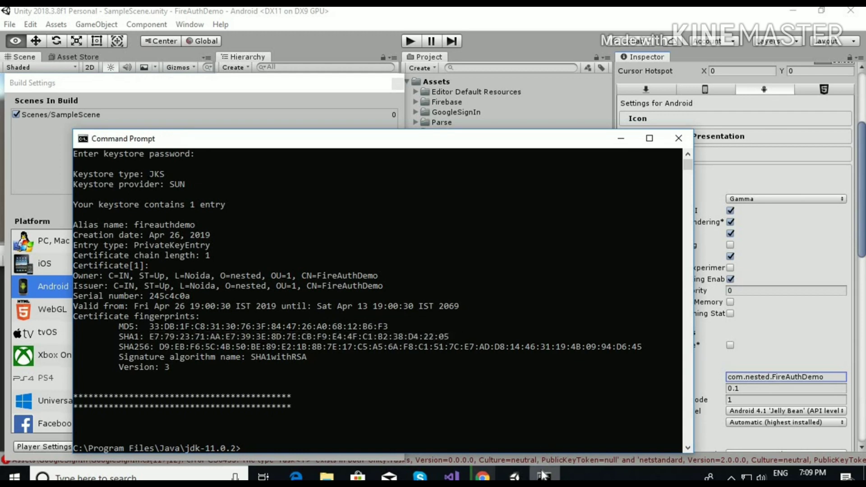
# Paste the SHA-1 fingerprint into the form and register the Android app.
pyautogui.moveTo(545, 476)
pyautogui.click(483, 476)
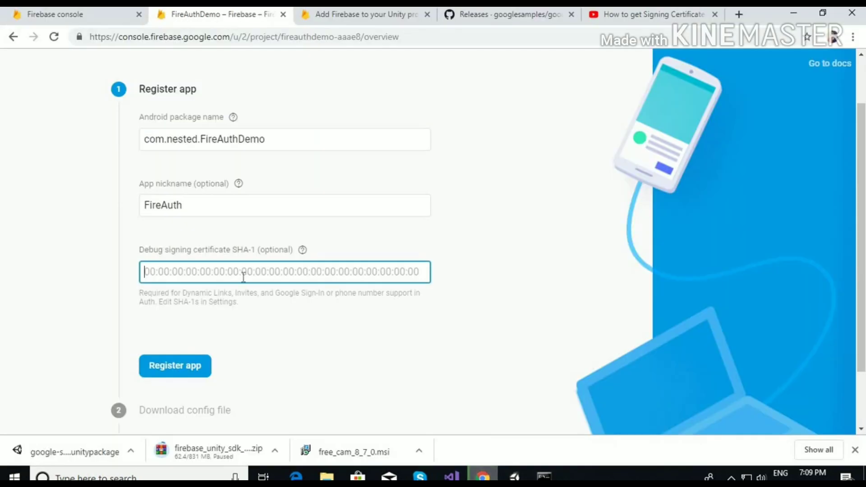
pyautogui.hotkey('ctrl', 'v')
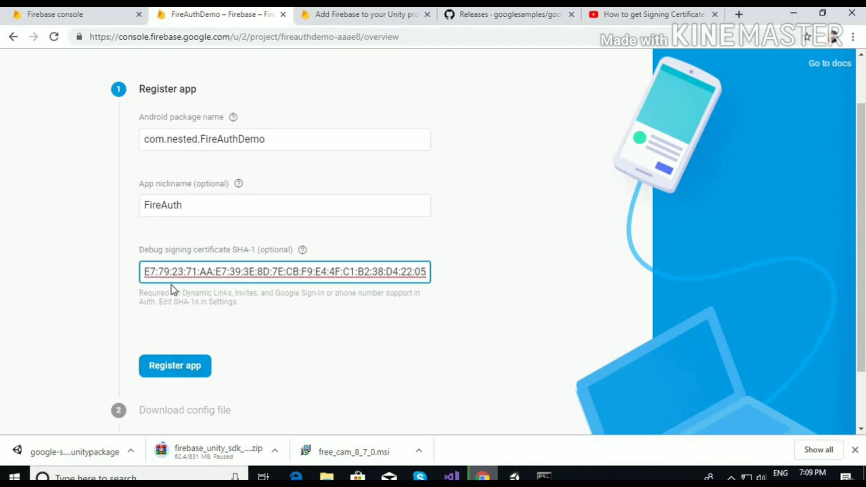
pyautogui.click(183, 367)
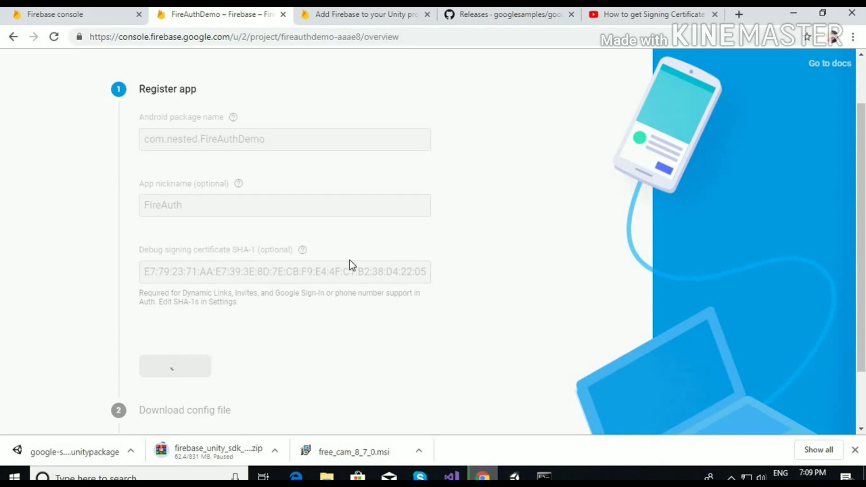
pyautogui.scroll(-2, 353, 265)
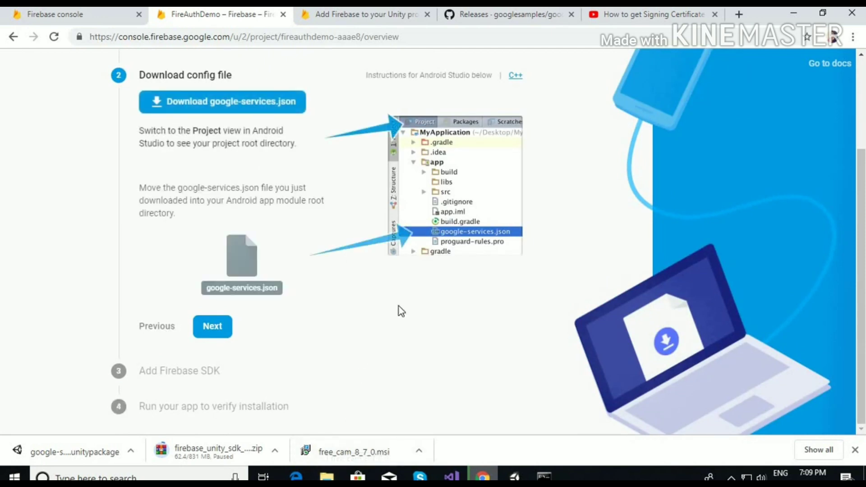
# Open Downloads in File Explorer and delete the old google-services.json.
pyautogui.moveTo(327, 476)
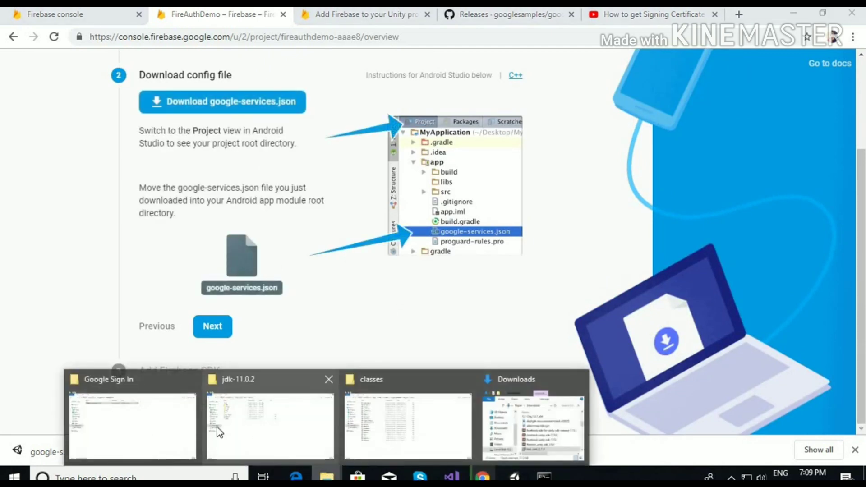
pyautogui.click(148, 414)
pyautogui.click(59, 177)
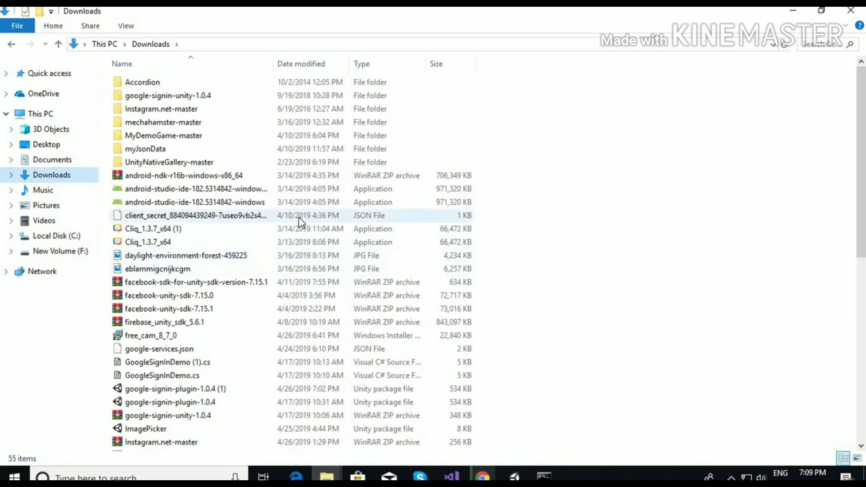
pyautogui.scroll(-1, 298, 218)
pyautogui.scroll(-4, 299, 217)
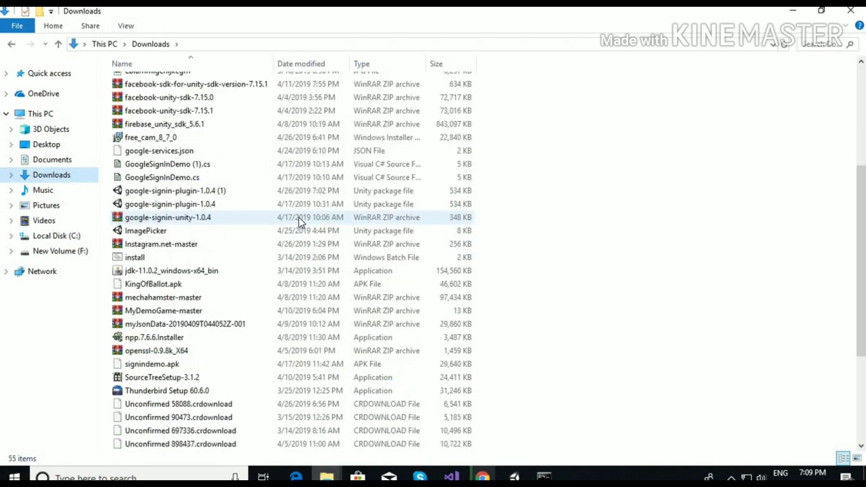
pyautogui.scroll(-1, 298, 217)
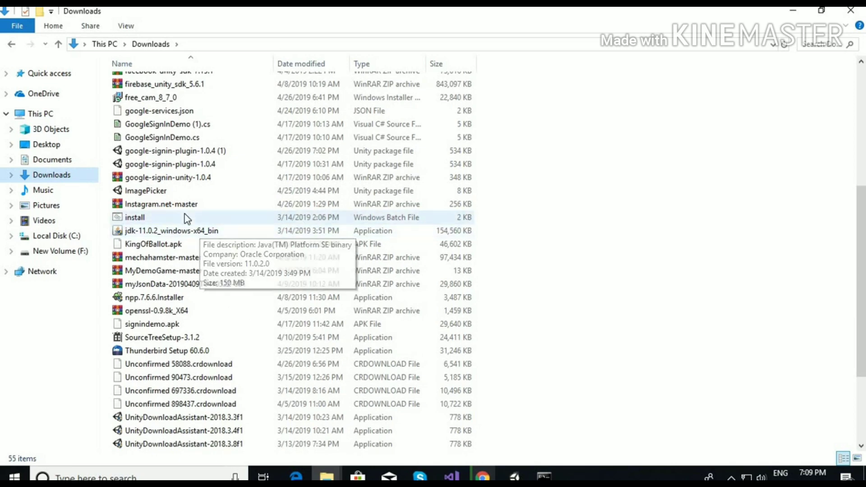
pyautogui.scroll(1, 208, 195)
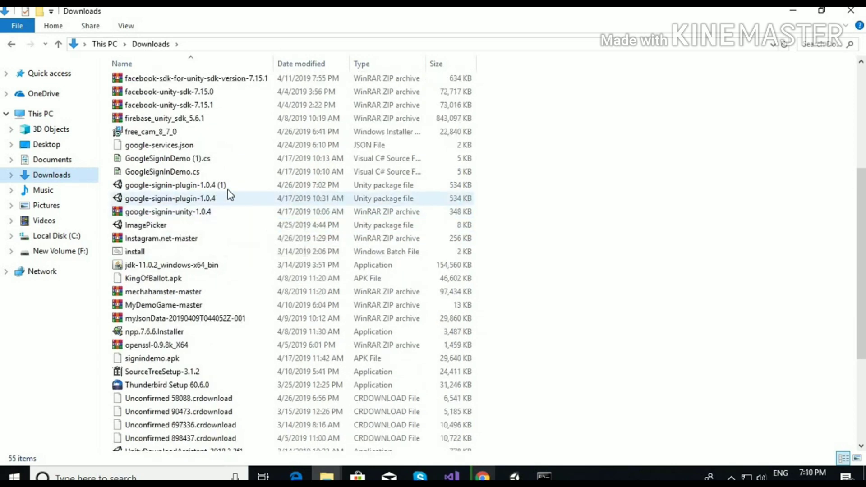
pyautogui.click(180, 147)
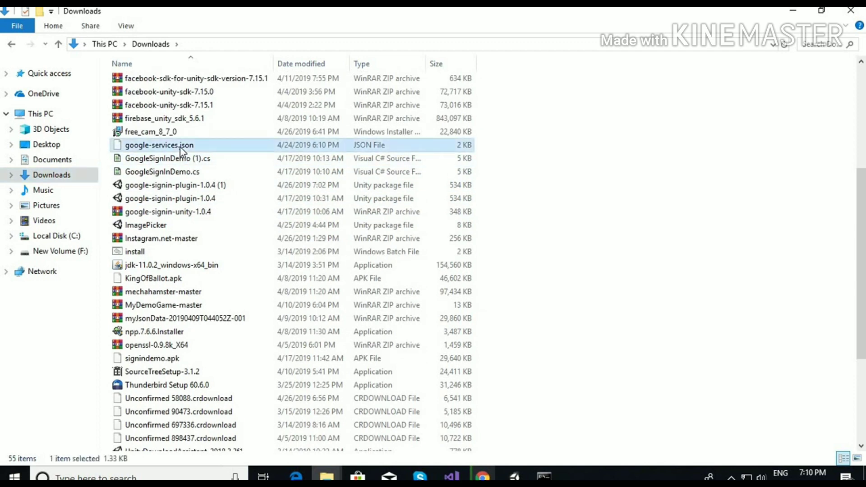
pyautogui.press('Delete')
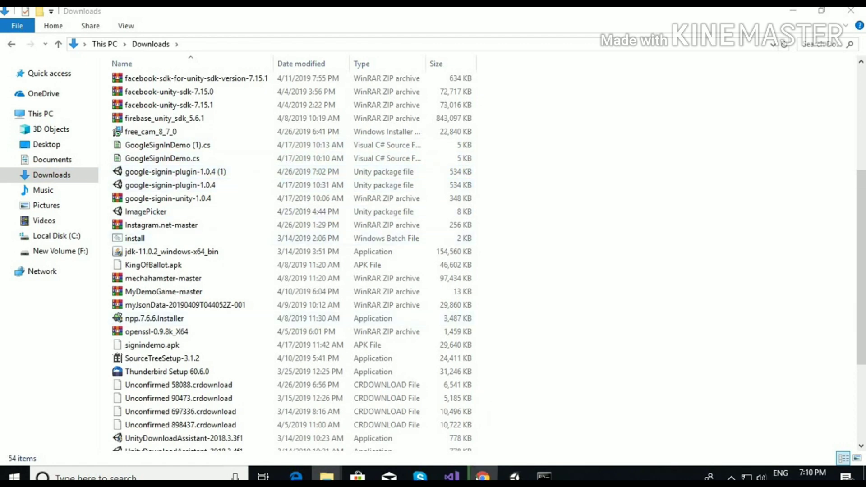
# Drag the freshly downloaded google-services.json from Chrome into Unity's Assets folder.
pyautogui.click(483, 476)
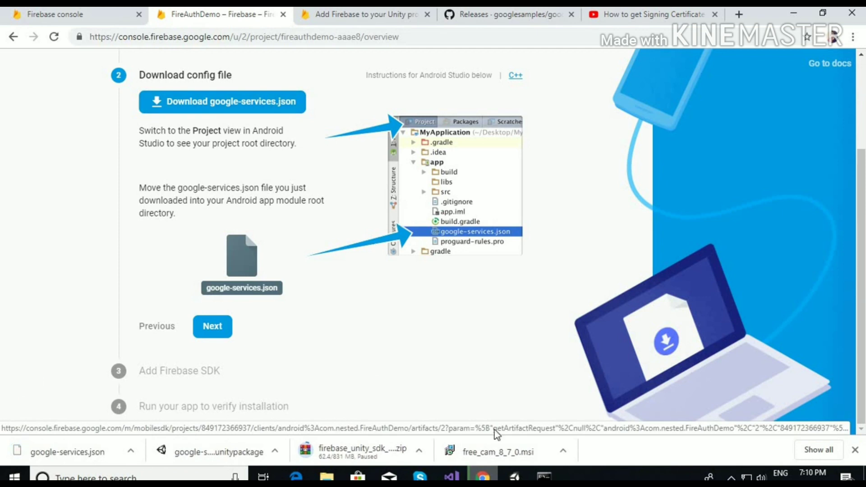
pyautogui.moveTo(92, 452)
pyautogui.mouseDown()
pyautogui.moveTo(521, 401)
pyautogui.moveTo(447, 83)
pyautogui.mouseUp()
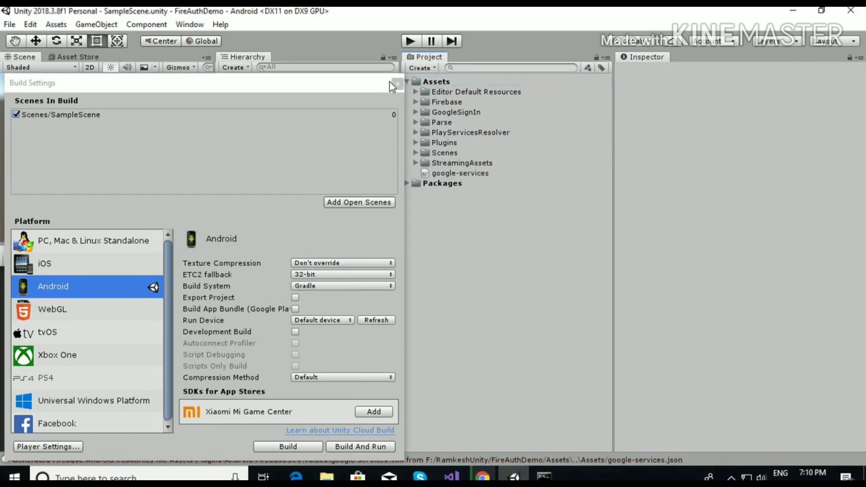
# Close Build Settings and run Assets > Play Services Resolver > Android Resolver > Force Resolve.
pyautogui.click(396, 85)
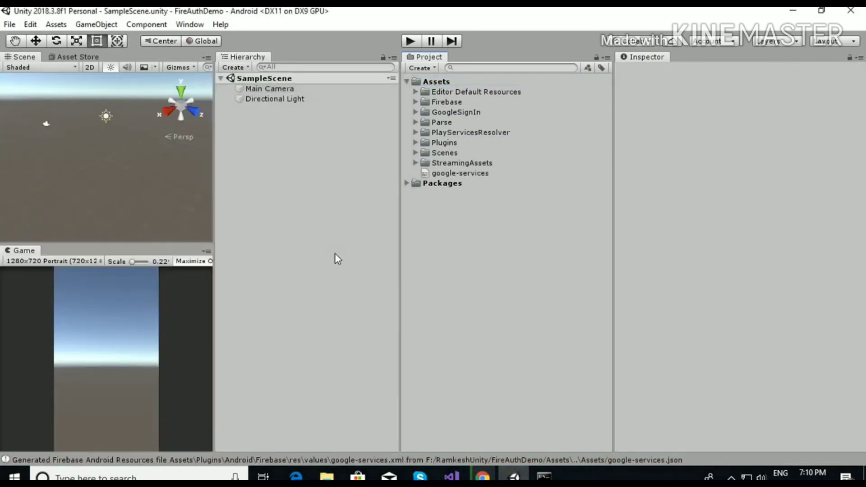
pyautogui.click(56, 24)
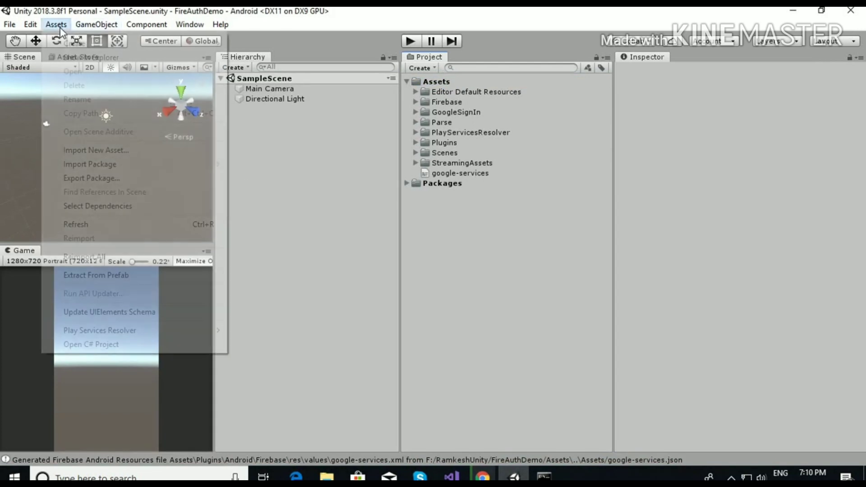
pyautogui.moveTo(139, 326)
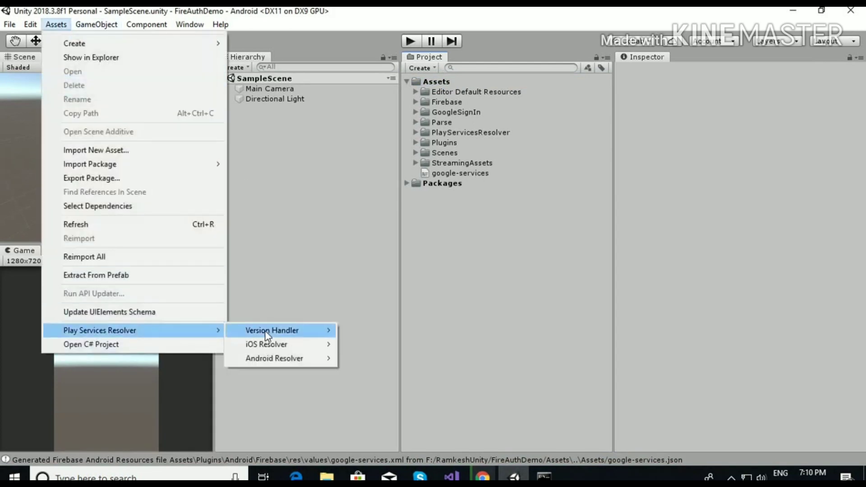
pyautogui.moveTo(296, 364)
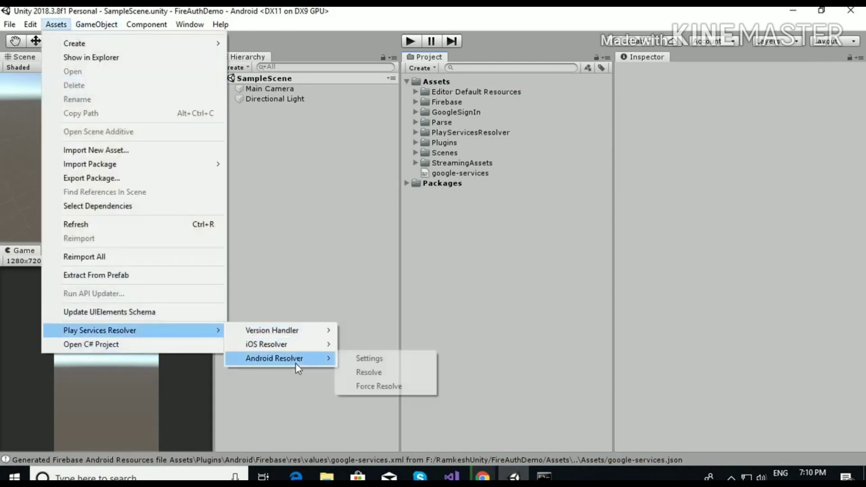
pyautogui.click(388, 389)
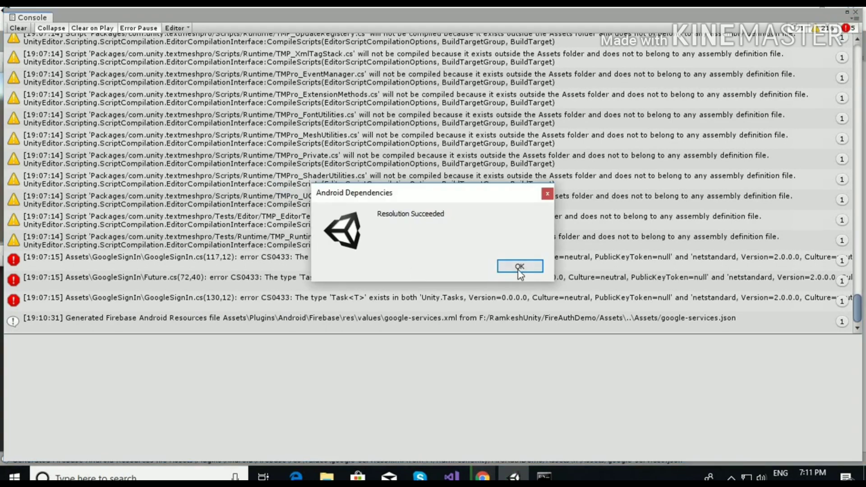
# Confirm the Resolution Succeeded dialog and clear the Console, leaving three CS0433 errors.
pyautogui.click(520, 266)
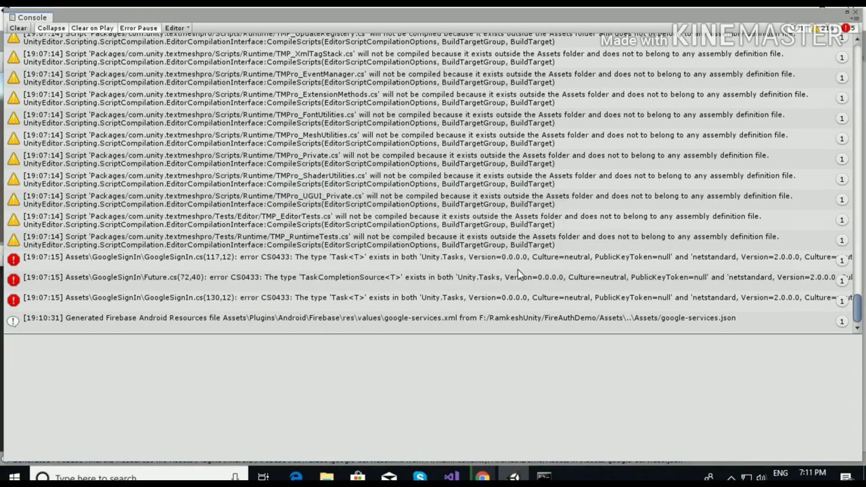
pyautogui.click(16, 28)
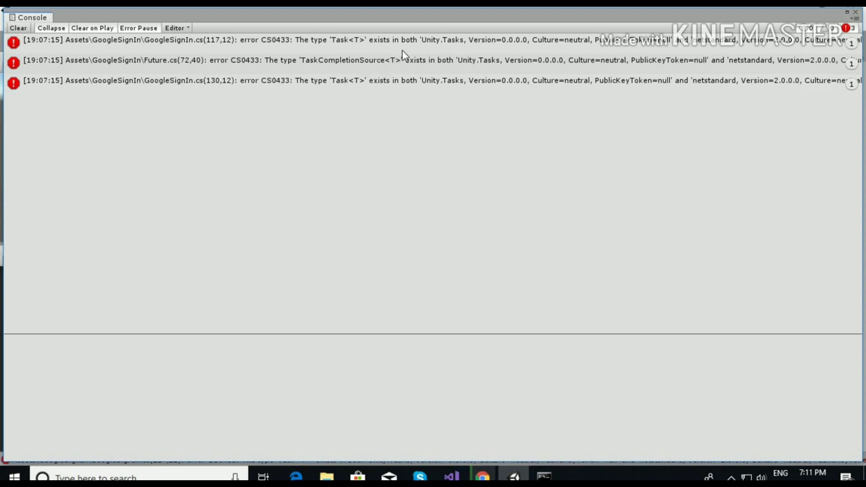
# Close the maximized CS0433 error console and switch to the Firebase console in the browser.
pyautogui.click(855, 11)
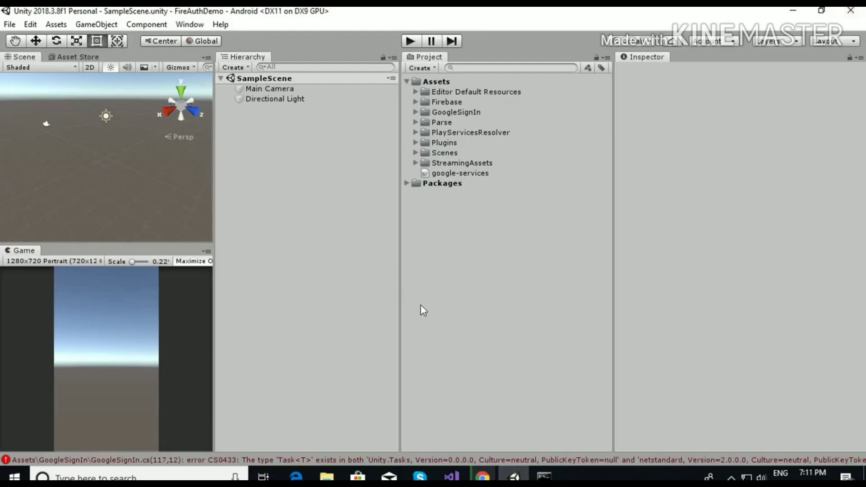
pyautogui.click(482, 476)
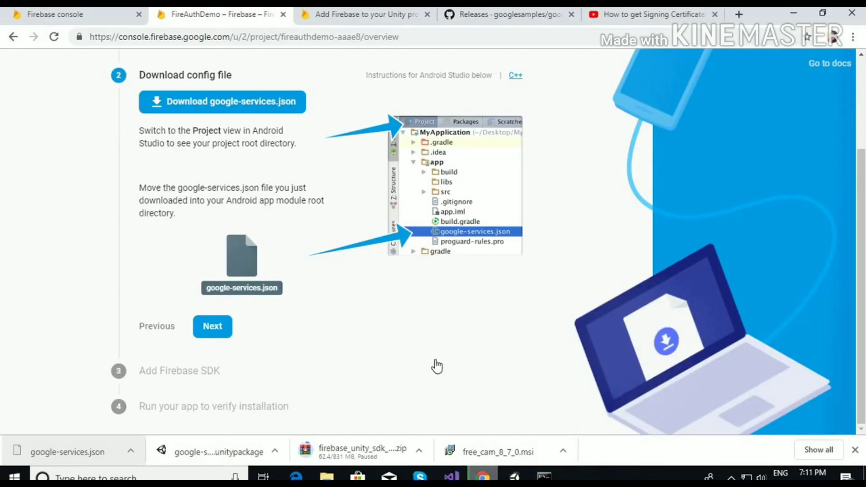
# Close the Add Firebase to your Android app wizard and look over the FireAuthDemo overview.
pyautogui.scroll(3, 355, 280)
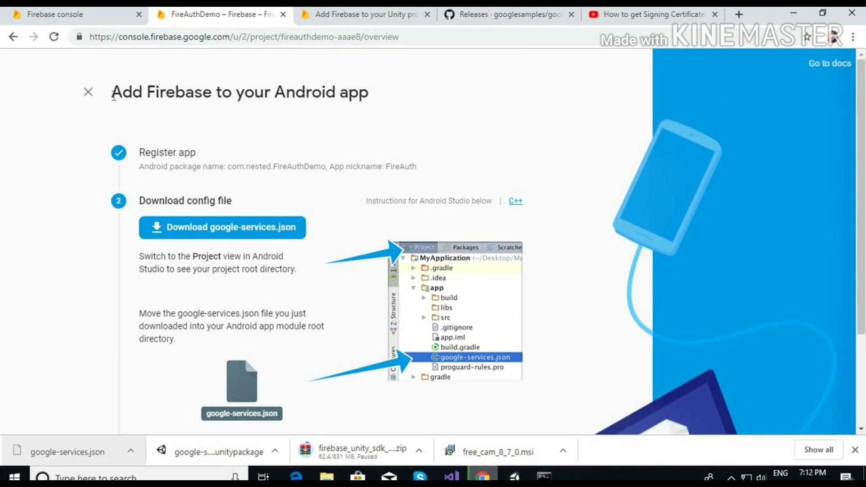
pyautogui.click(88, 92)
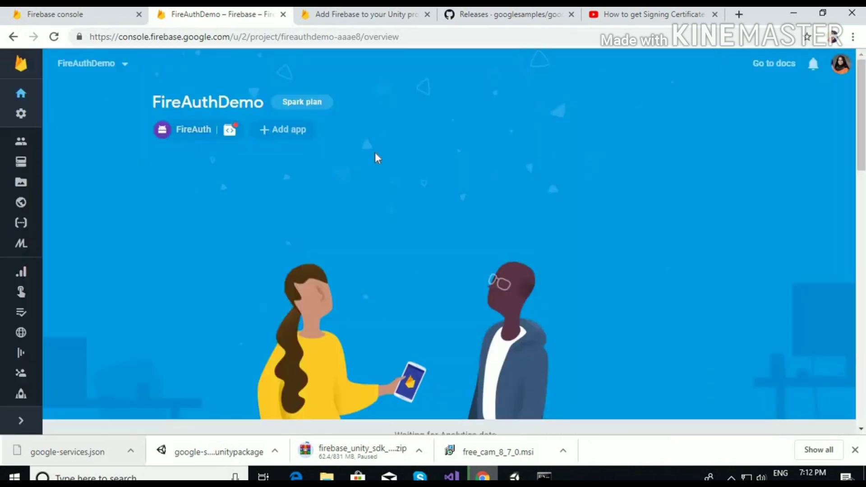
pyautogui.scroll(-3, 436, 178)
pyautogui.scroll(3, 435, 178)
pyautogui.scroll(-4, 490, 213)
pyautogui.scroll(-5, 493, 216)
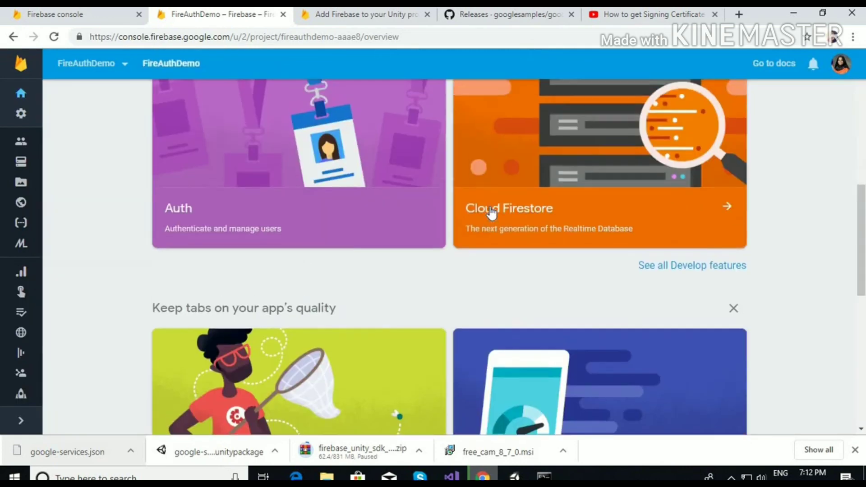
pyautogui.scroll(9, 491, 215)
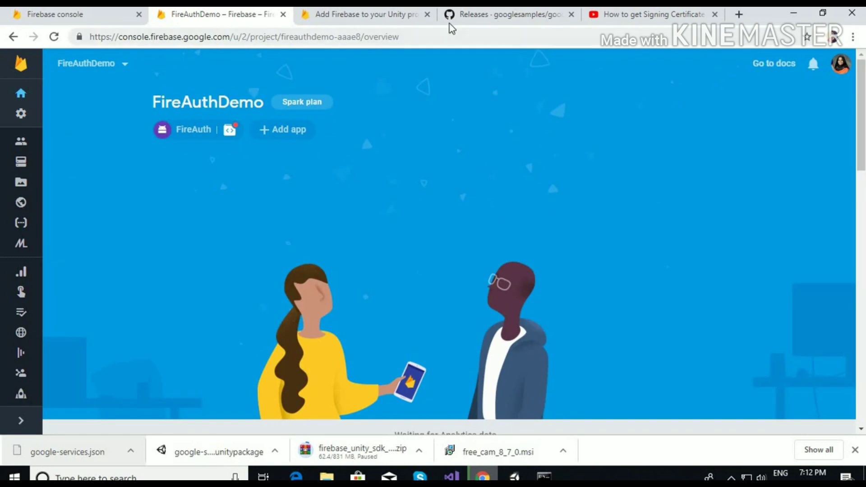
# Switch to the 'Add Firebase to your Unity project' documentation page.
pyautogui.click(102, 14)
pyautogui.click(202, 18)
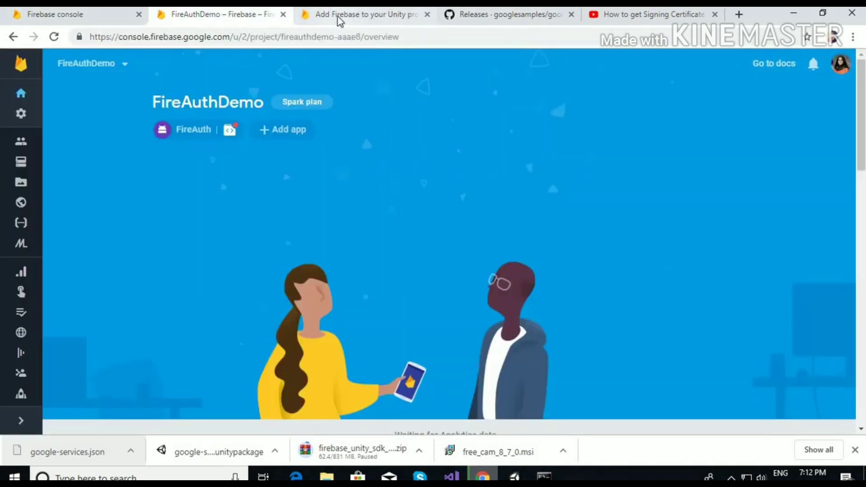
pyautogui.click(338, 17)
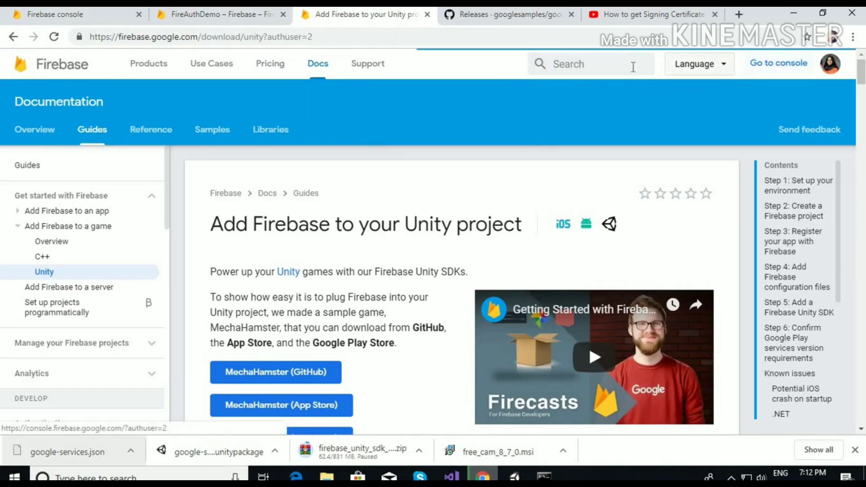
# Find Known issues > .NET compatibility and highlight the '.NET 4.x' compilation-error fix heading.
pyautogui.scroll(-5, 470, 127)
pyautogui.scroll(-8, 470, 127)
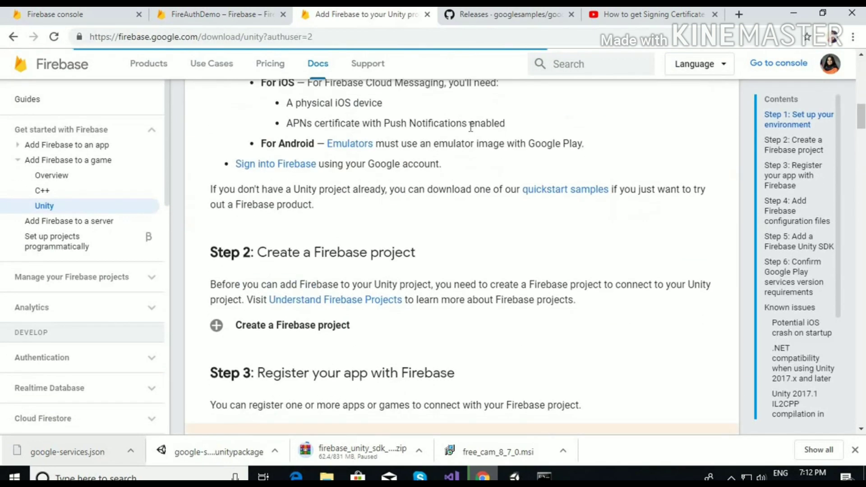
pyautogui.scroll(-8, 470, 127)
pyautogui.scroll(-5, 470, 127)
pyautogui.scroll(-1, 470, 127)
pyautogui.scroll(-5, 470, 127)
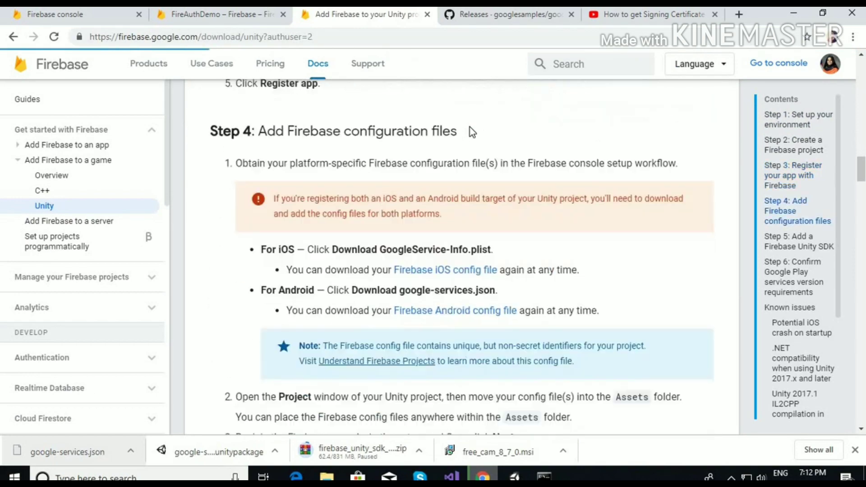
pyautogui.scroll(-2, 470, 127)
pyautogui.scroll(-4, 470, 127)
pyautogui.scroll(-5, 470, 128)
pyautogui.scroll(-1, 470, 127)
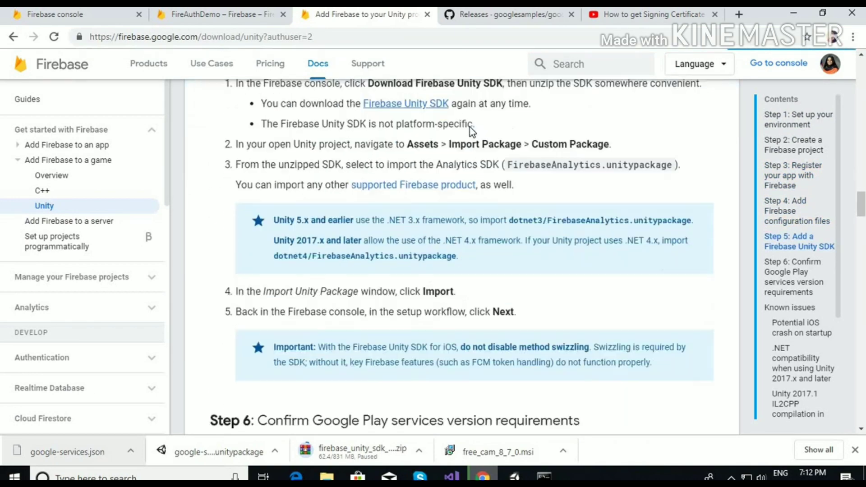
pyautogui.scroll(-5, 471, 127)
pyautogui.scroll(-2, 470, 127)
pyautogui.scroll(-3, 471, 127)
pyautogui.scroll(5, 470, 127)
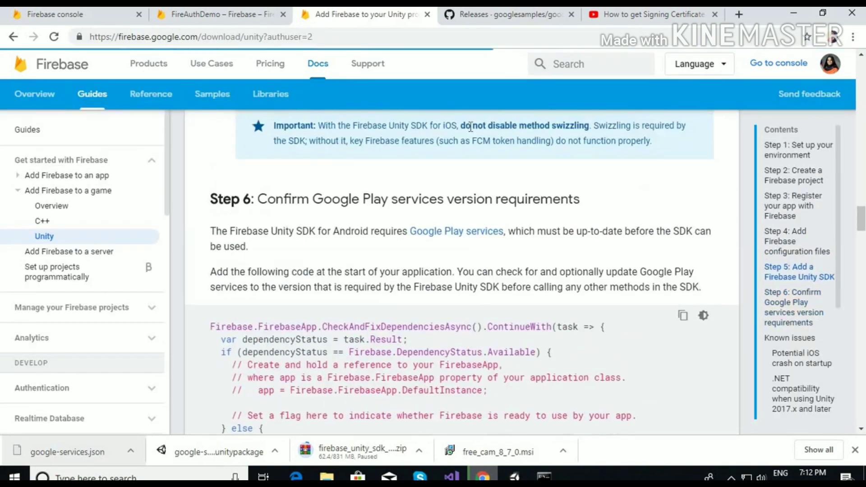
pyautogui.scroll(-5, 470, 127)
pyautogui.scroll(-5, 470, 127)
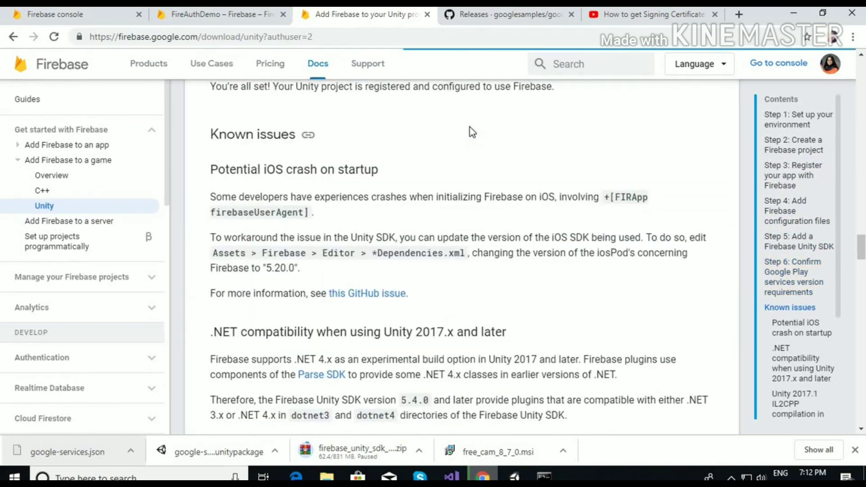
pyautogui.scroll(-3, 470, 127)
pyautogui.scroll(-4, 470, 127)
pyautogui.scroll(-2, 471, 128)
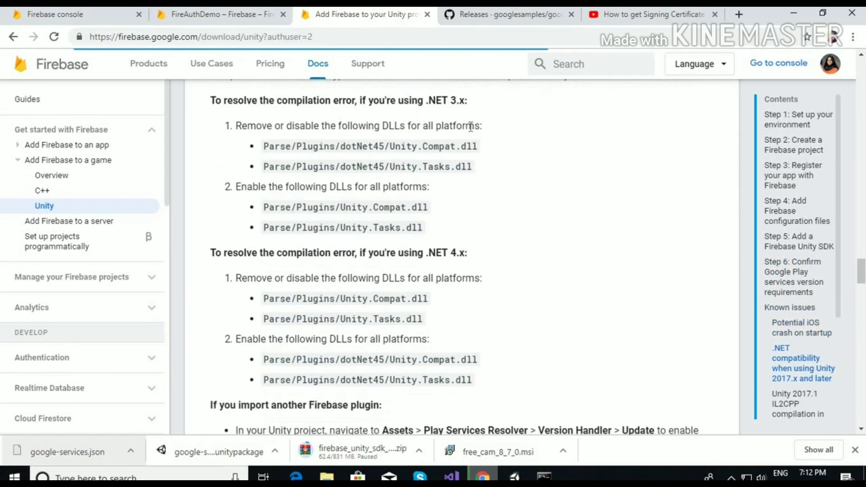
pyautogui.scroll(-4, 470, 128)
pyautogui.scroll(-1, 470, 127)
pyautogui.scroll(-4, 470, 128)
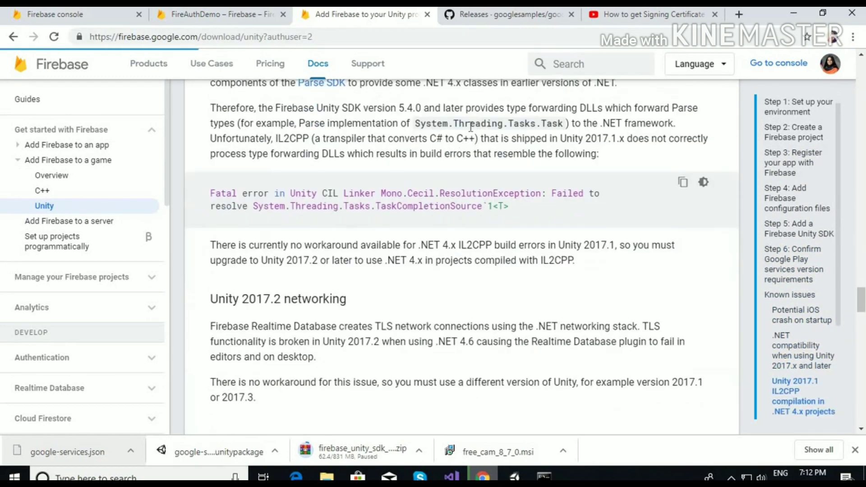
pyautogui.scroll(-1, 470, 128)
pyautogui.scroll(-1, 470, 127)
pyautogui.scroll(1, 470, 127)
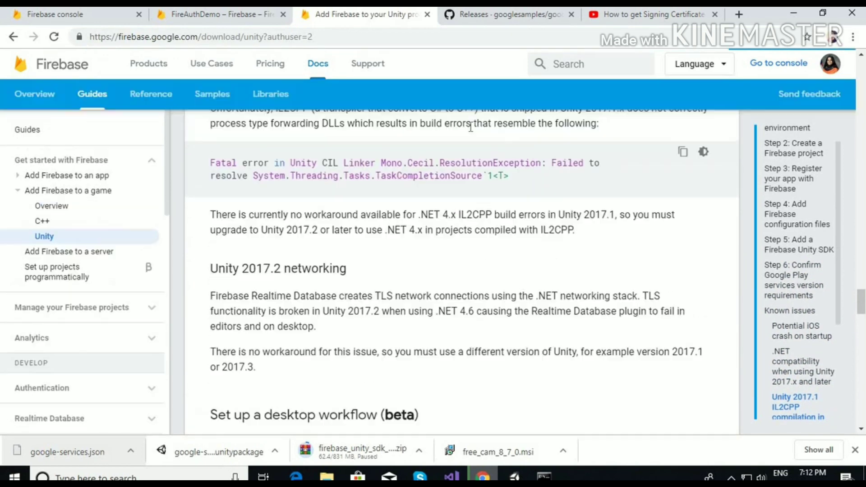
pyautogui.scroll(1, 460, 153)
pyautogui.scroll(1, 444, 185)
pyautogui.scroll(4, 433, 225)
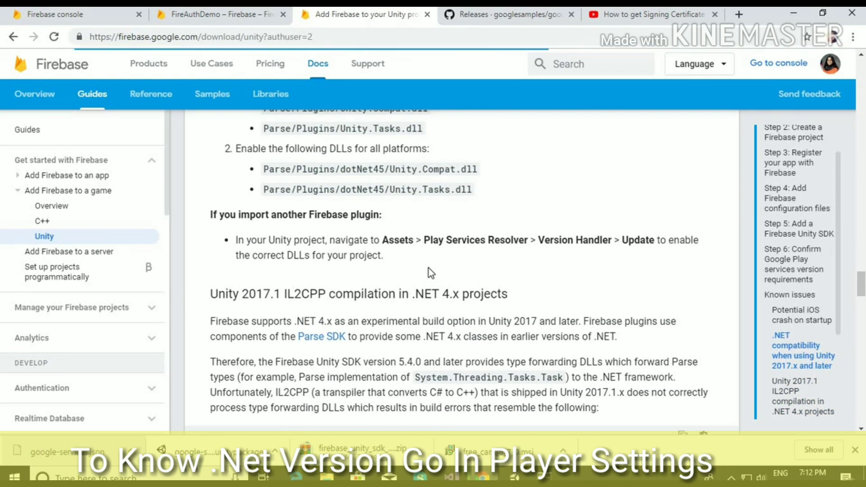
pyautogui.scroll(3, 429, 270)
pyautogui.scroll(1, 384, 273)
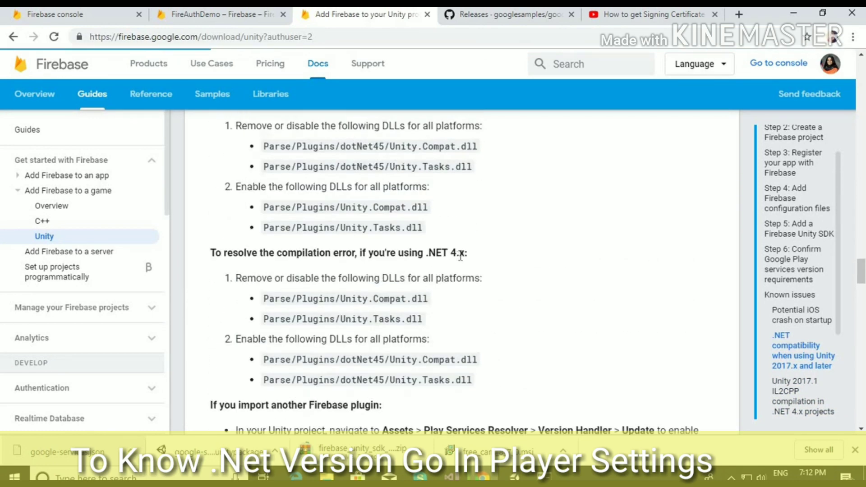
pyautogui.moveTo(215, 253); pyautogui.dragTo(469, 253)
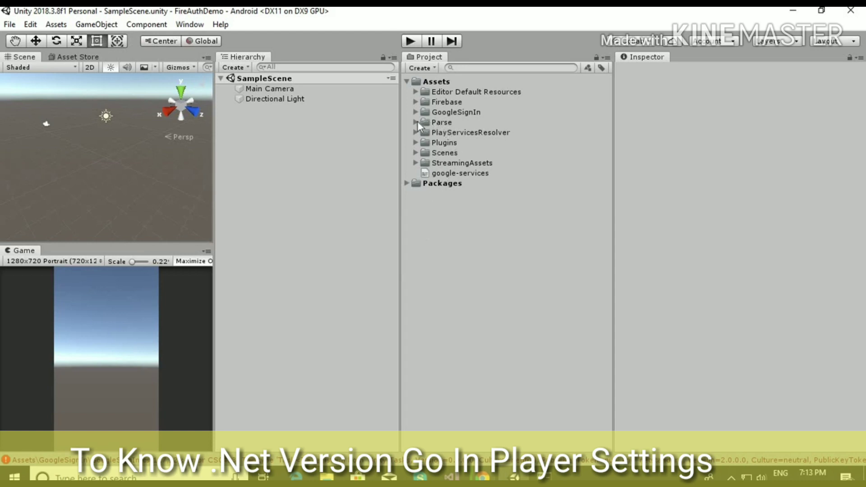
# Delete the Unity.Compat and Unity.Tasks DLLs from Parse/Plugins, keeping the dotNet45 folder.
pyautogui.click(416, 122)
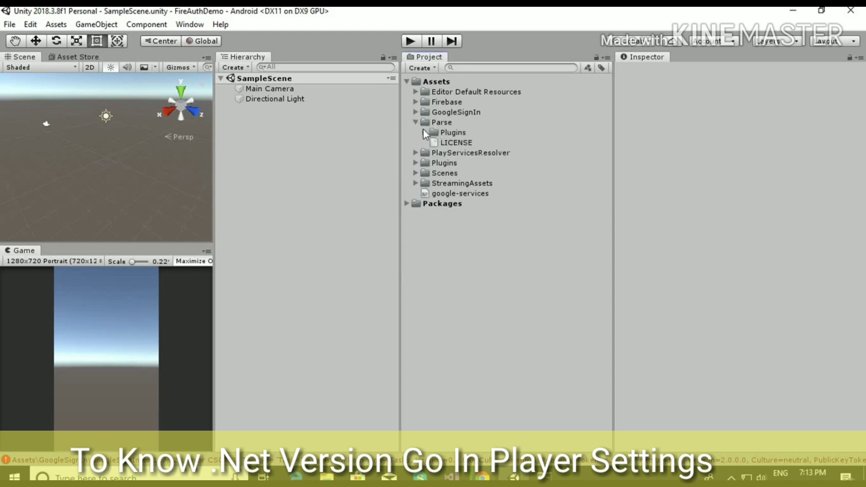
pyautogui.click(425, 132)
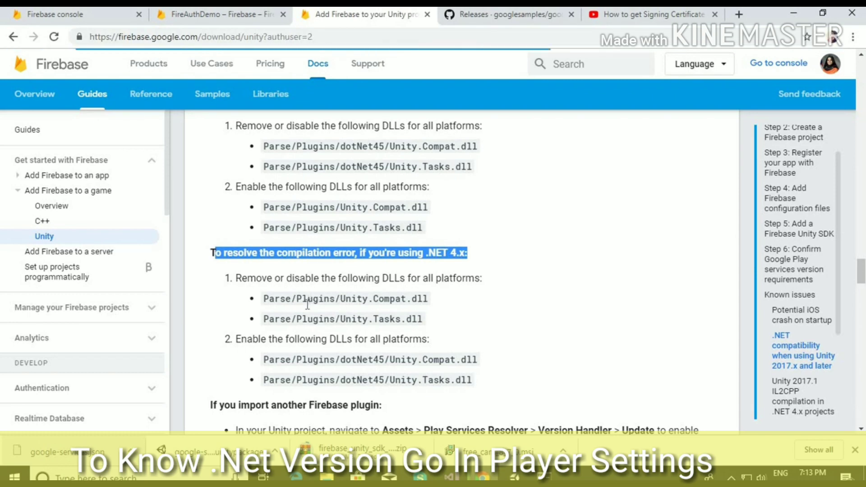
pyautogui.hotkey('alt', 'Tab')
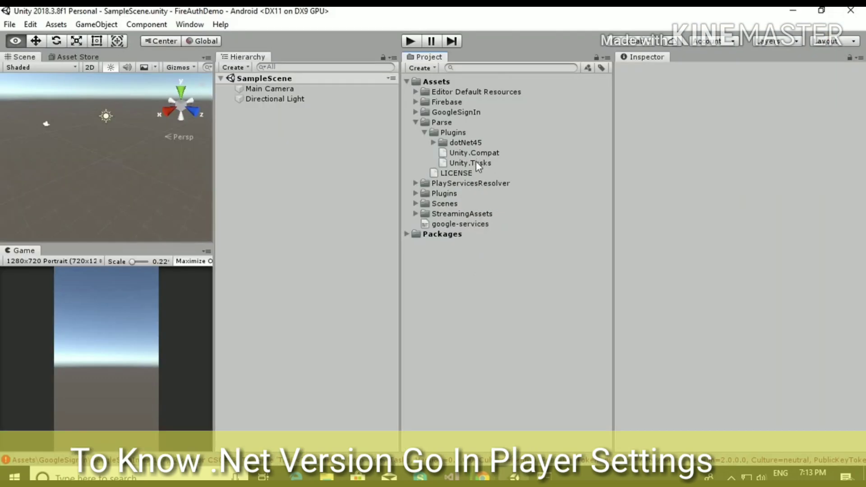
pyautogui.click(476, 161)
pyautogui.keyDown('ctrl'); pyautogui.click(470, 154); pyautogui.keyUp('ctrl')
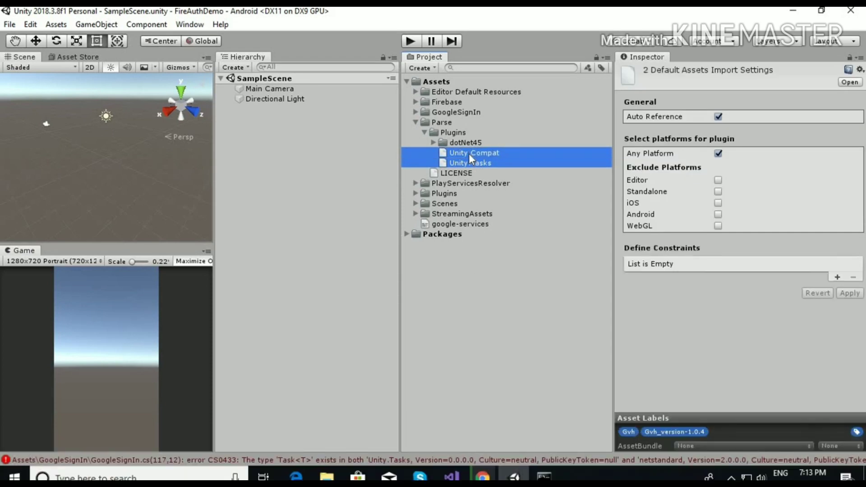
pyautogui.press('Delete')
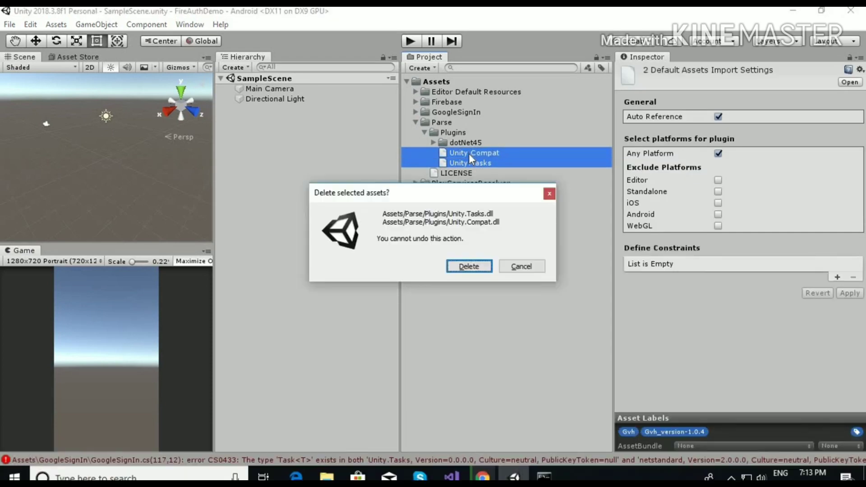
pyautogui.click(463, 267)
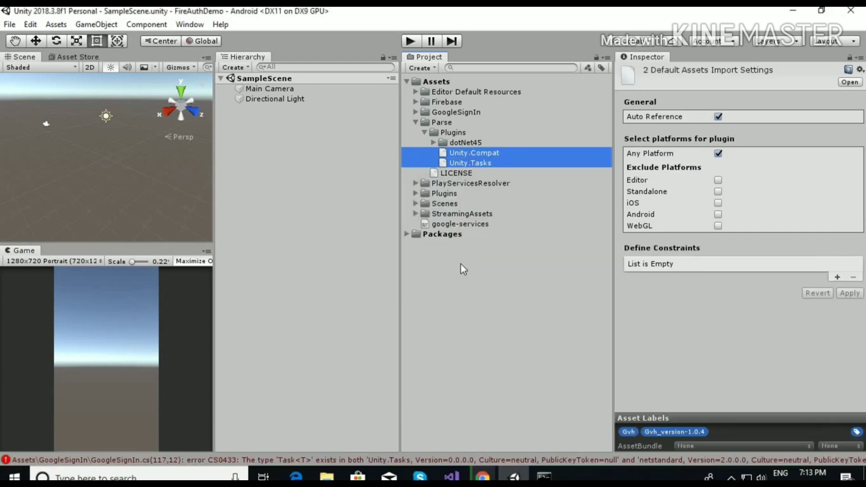
# Recheck the docs fix, then decline the Version Handler's offer to delete obsolete plugin files.
pyautogui.hotkey('alt', 'Tab')
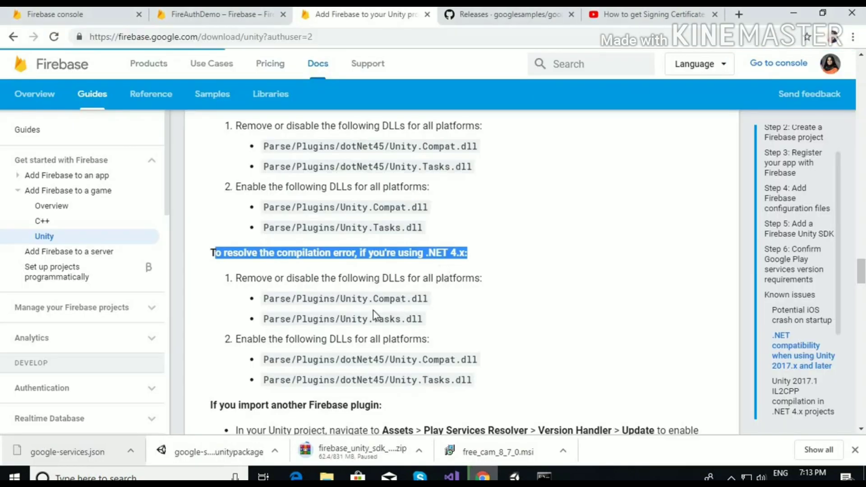
pyautogui.scroll(-1, 402, 303)
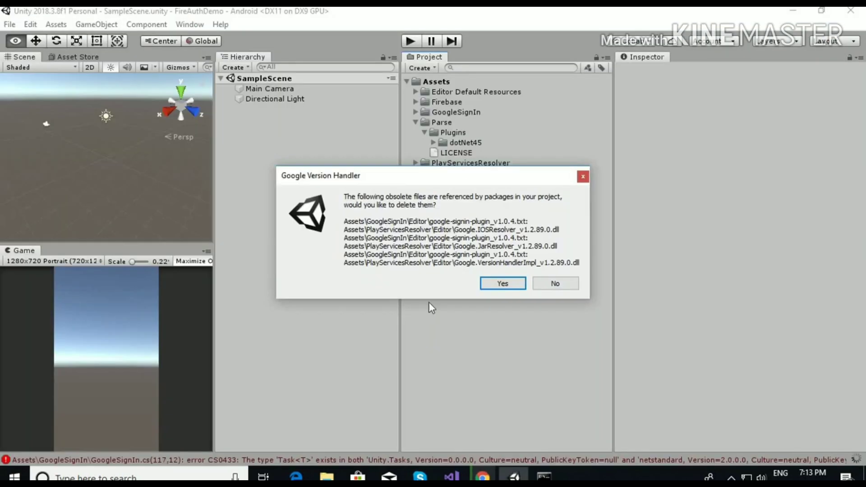
pyautogui.hotkey('alt', 'Tab')
pyautogui.click(557, 284)
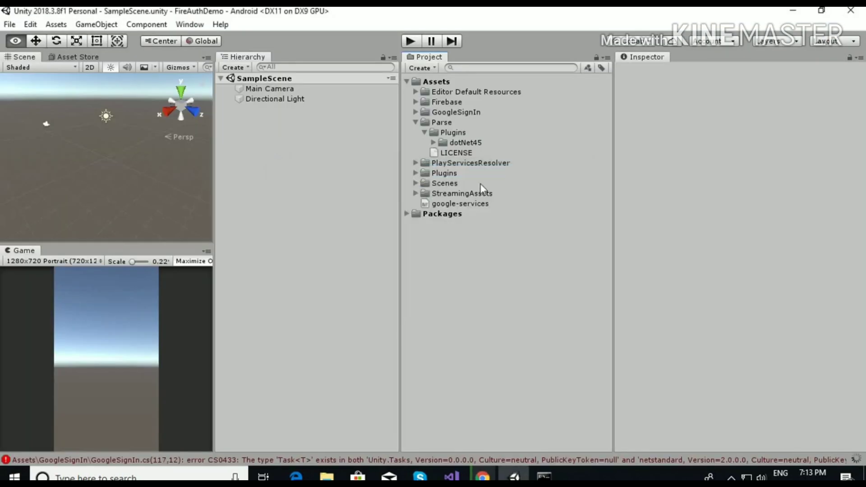
pyautogui.click(434, 142)
pyautogui.click(474, 153)
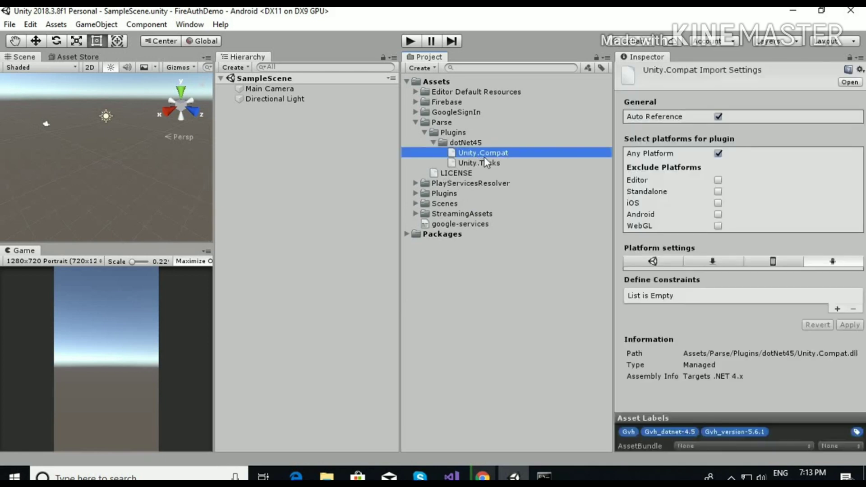
pyautogui.keyDown('shift'); pyautogui.click(494, 163); pyautogui.keyUp('shift')
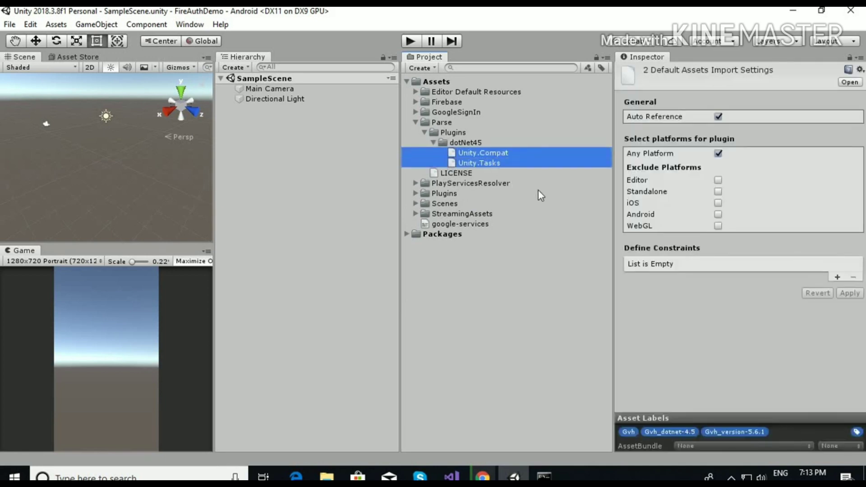
pyautogui.click(852, 293)
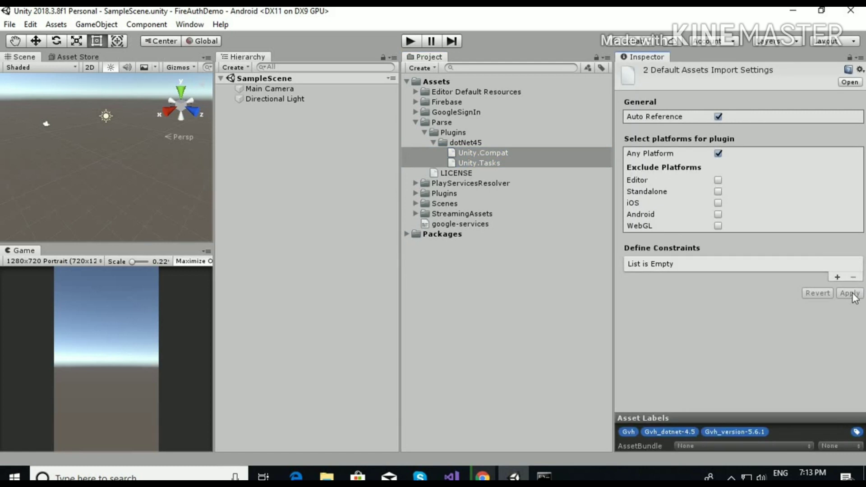
pyautogui.click(498, 152)
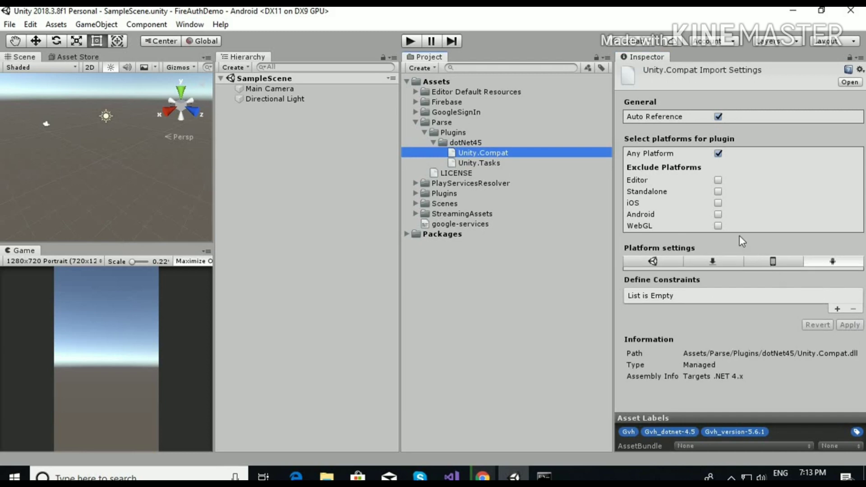
pyautogui.hotkey('alt', 'Tab')
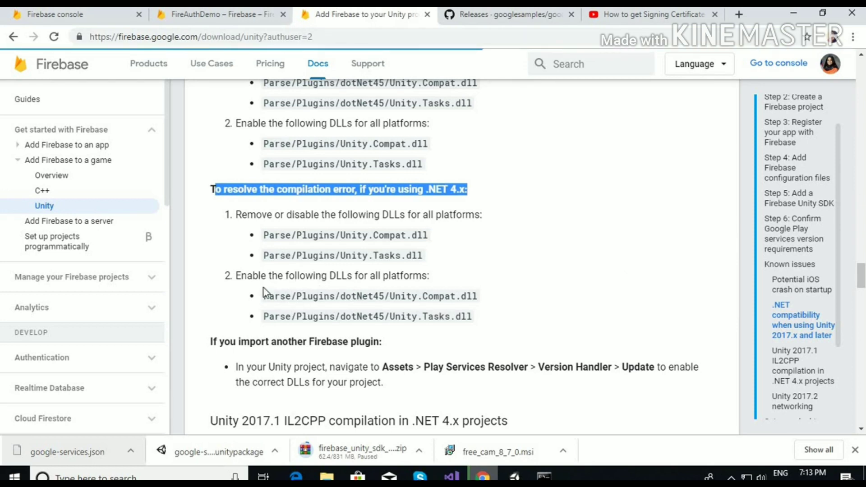
pyautogui.hotkey('alt', 'Tab')
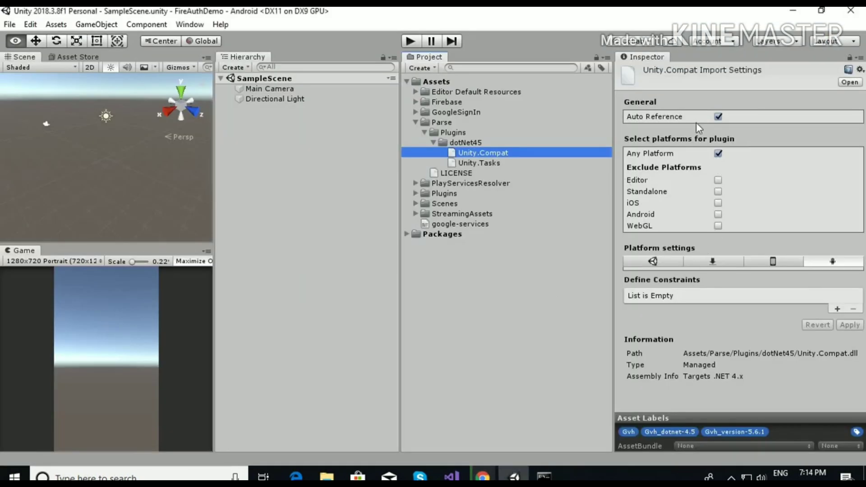
pyautogui.click(844, 325)
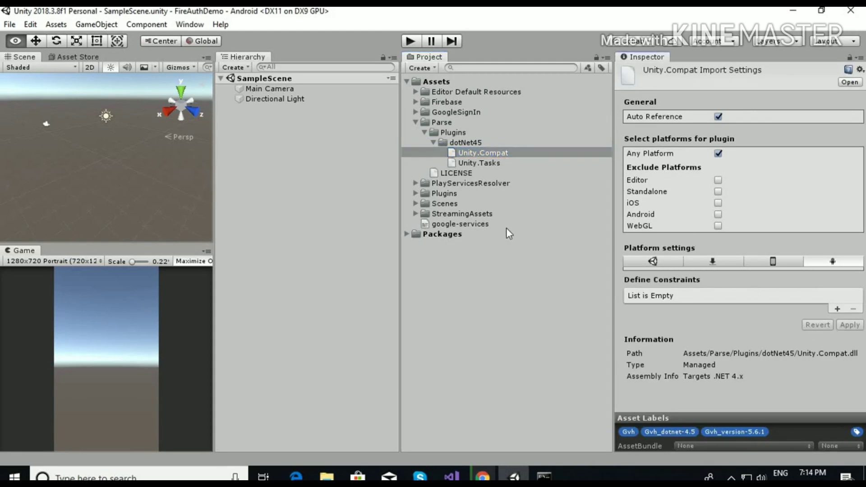
pyautogui.click(486, 165)
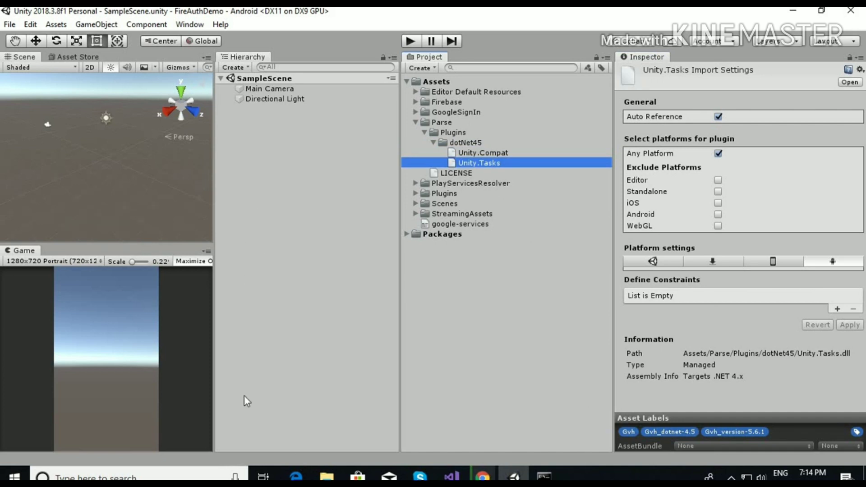
pyautogui.click(158, 450)
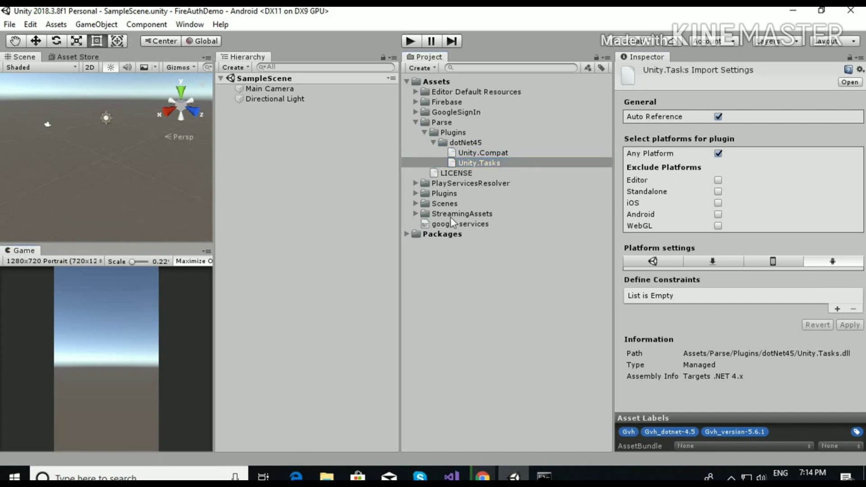
# Create a new UI Button on a Canvas from the Hierarchy's UI menu.
pyautogui.click(332, 251)
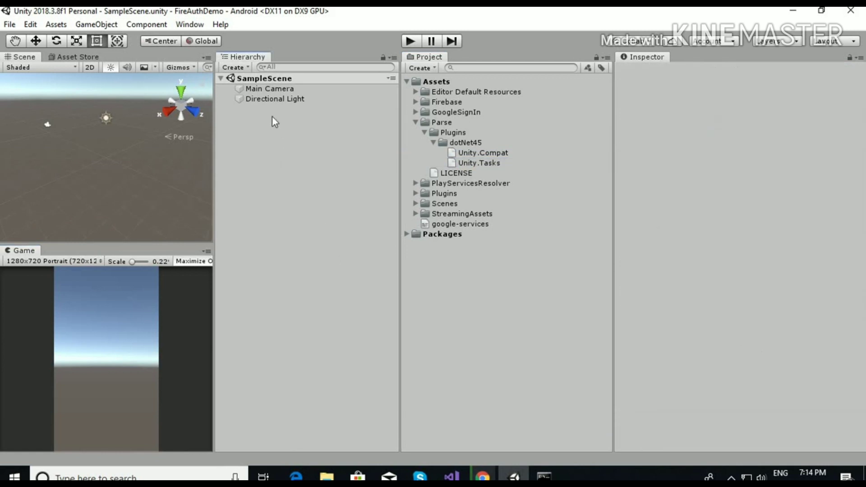
pyautogui.rightClick(254, 119)
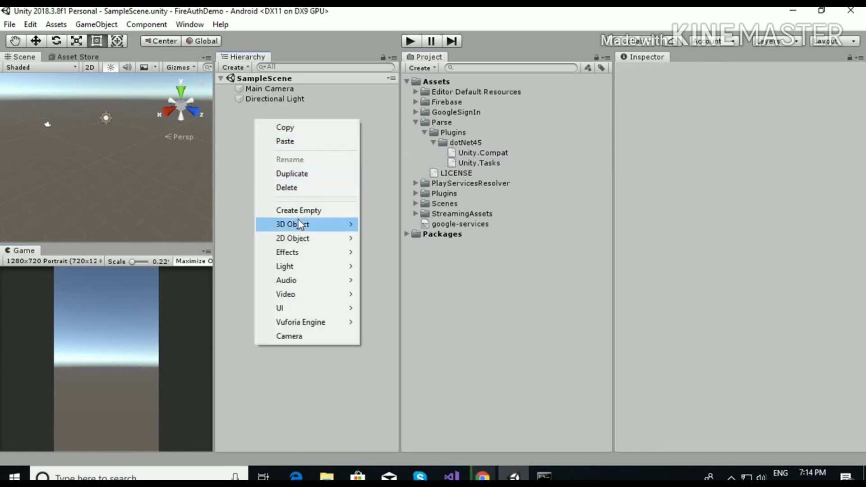
pyautogui.moveTo(293, 224)
pyautogui.moveTo(305, 309)
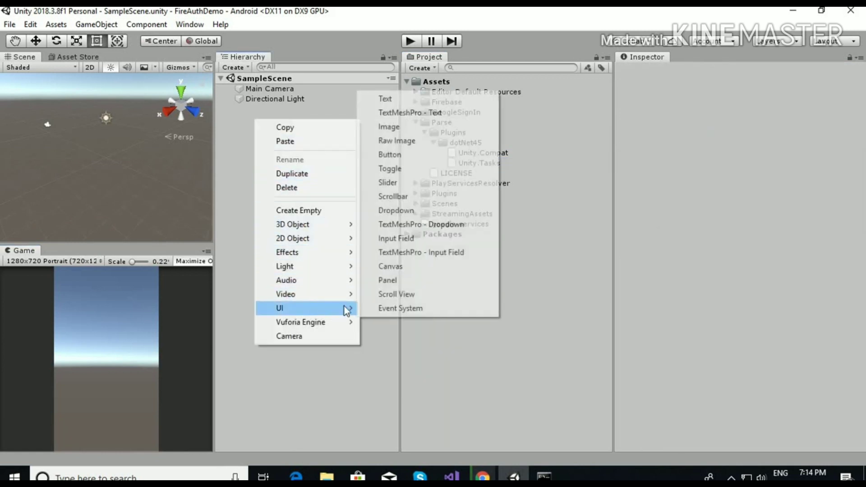
pyautogui.click(397, 155)
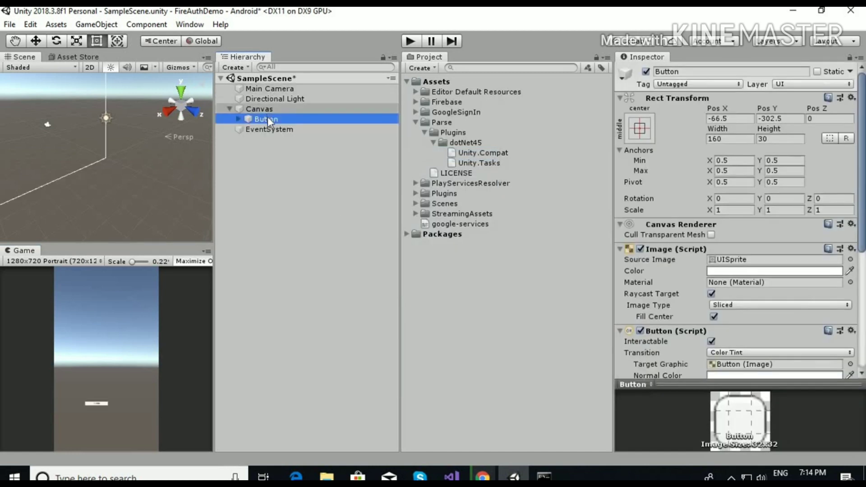
# Switch the Scene view to 2D and enlarge the button's rectangle.
pyautogui.doubleClick(267, 118)
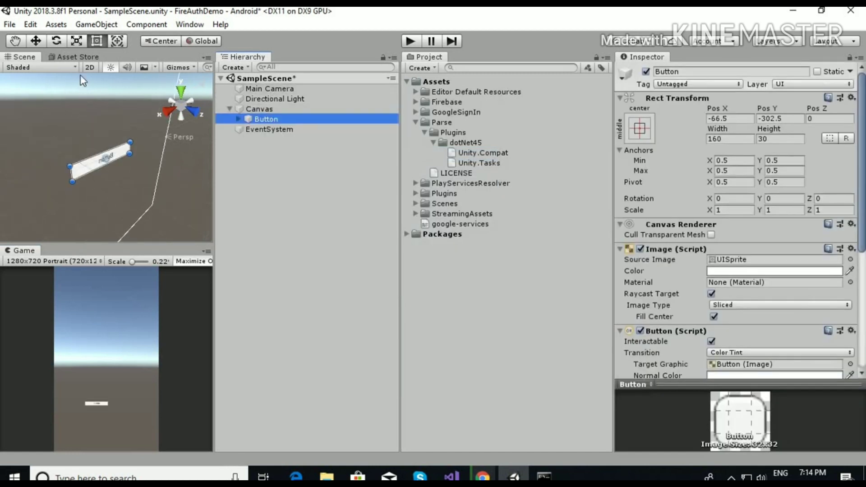
pyautogui.click(90, 67)
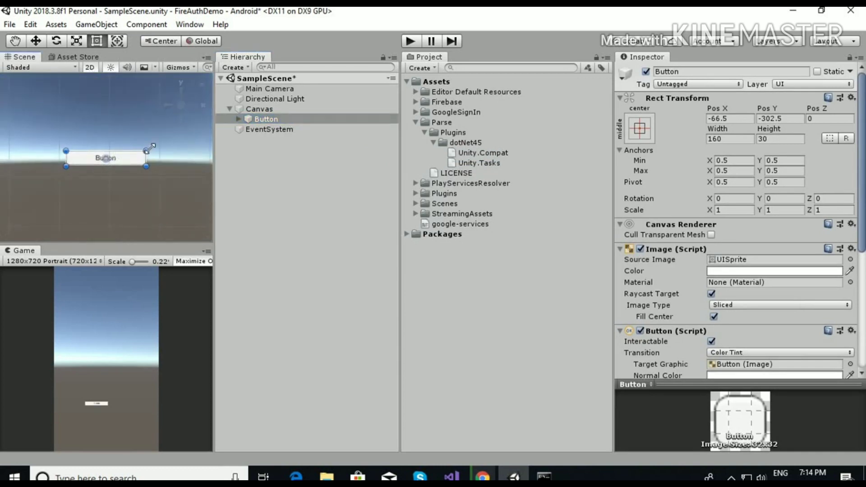
pyautogui.moveTo(146, 151); pyautogui.dragTo(153, 145)
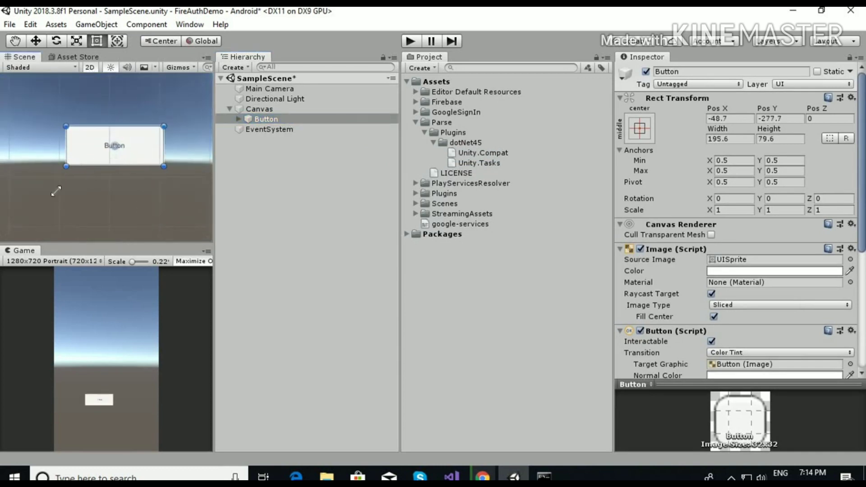
pyautogui.moveTo(66, 166); pyautogui.dragTo(52, 199)
pyautogui.moveTo(165, 155); pyautogui.dragTo(188, 155)
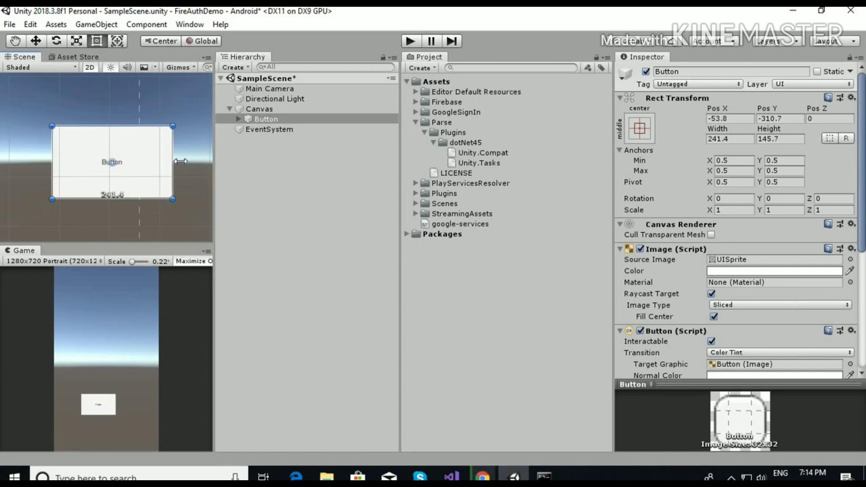
pyautogui.click(246, 186)
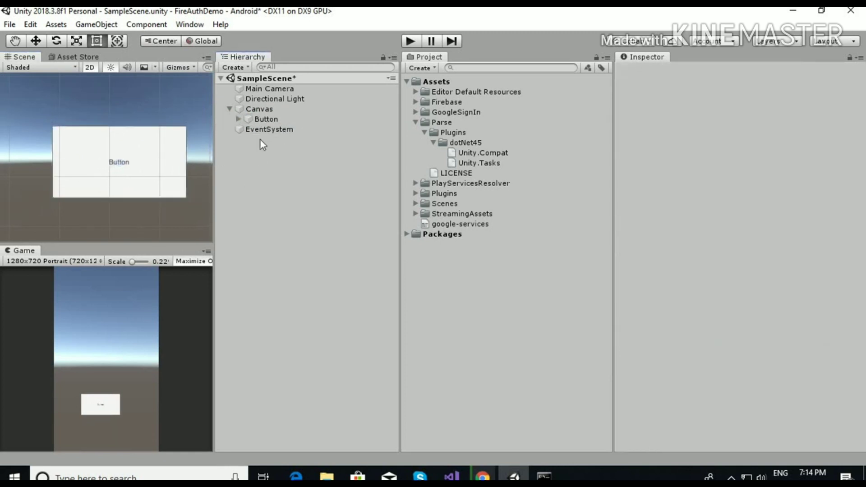
# Change the button's child Text label to 'GmailLogIn'.
pyautogui.click(238, 119)
pyautogui.click(264, 129)
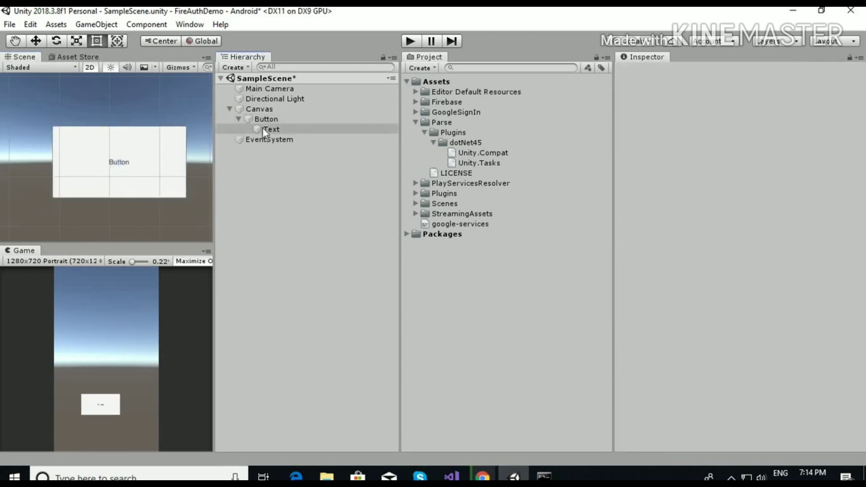
pyautogui.click(666, 281)
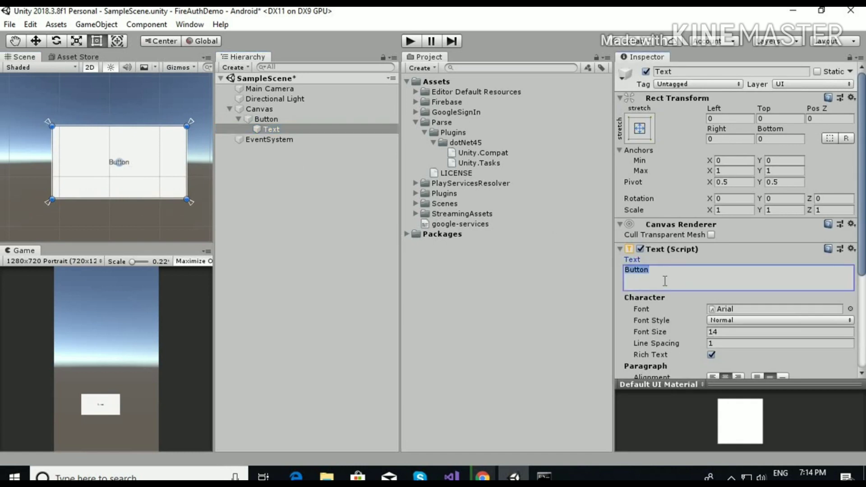
pyautogui.write('Gma')
pyautogui.write('ilLog')
pyautogui.write('In')
pyautogui.click(252, 291)
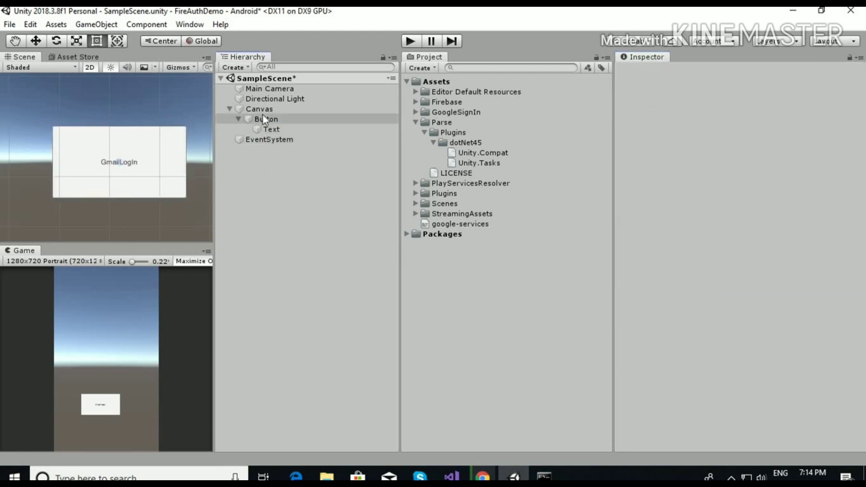
pyautogui.click(292, 110)
# Add a UI Text under Canvas and resize it into a large box above the button.
pyautogui.rightClick(293, 112)
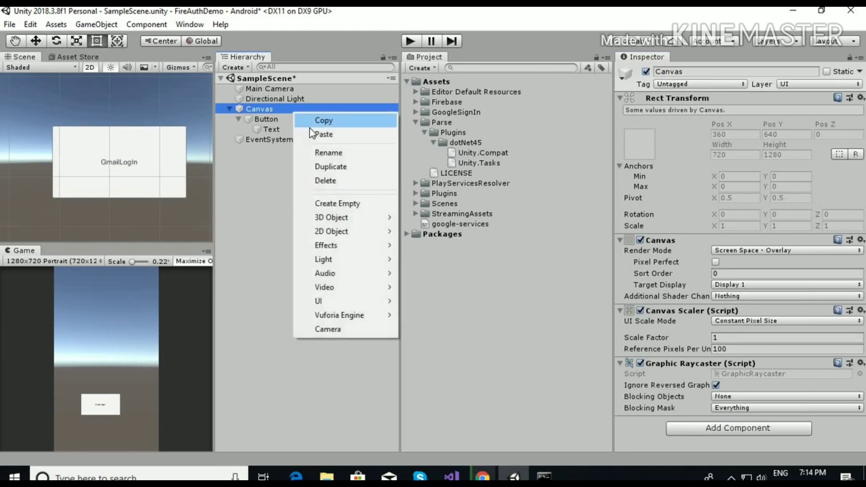
pyautogui.moveTo(372, 302)
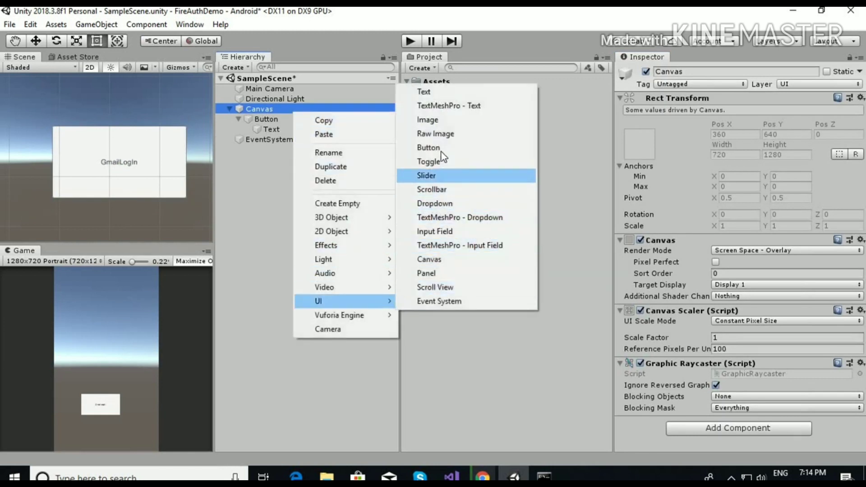
pyautogui.click(440, 90)
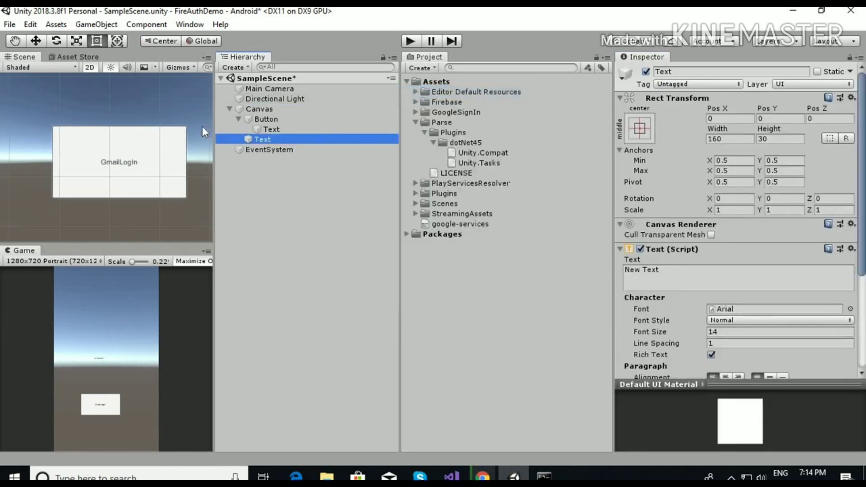
pyautogui.scroll(-5, 118, 189)
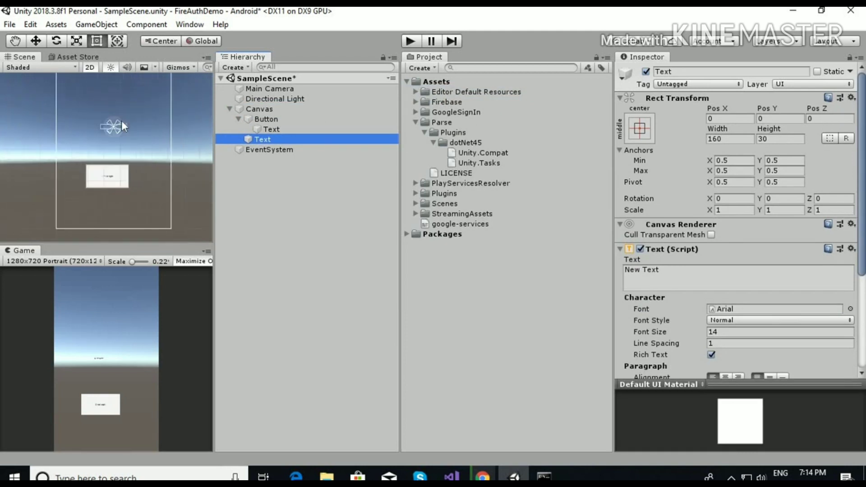
pyautogui.moveTo(122, 123)
pyautogui.mouseDown()
pyautogui.moveTo(139, 99)
pyautogui.moveTo(151, 121)
pyautogui.mouseUp()
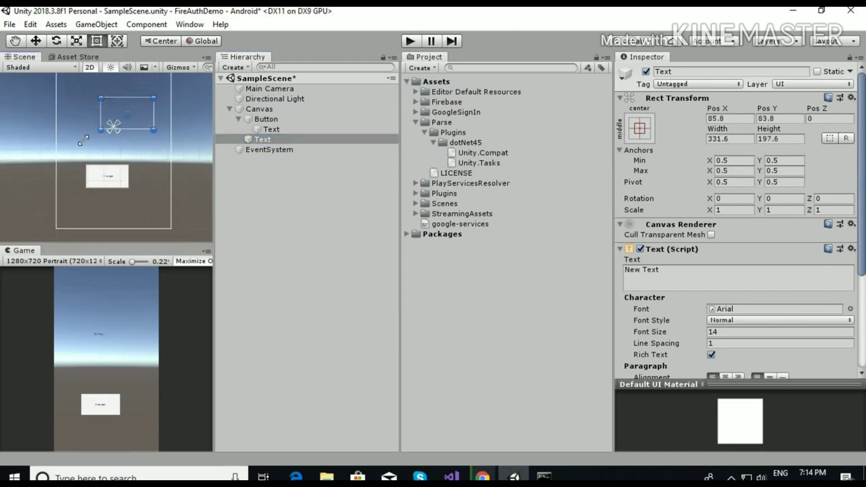
pyautogui.moveTo(101, 130); pyautogui.dragTo(75, 147)
pyautogui.moveTo(154, 116); pyautogui.dragTo(171, 116)
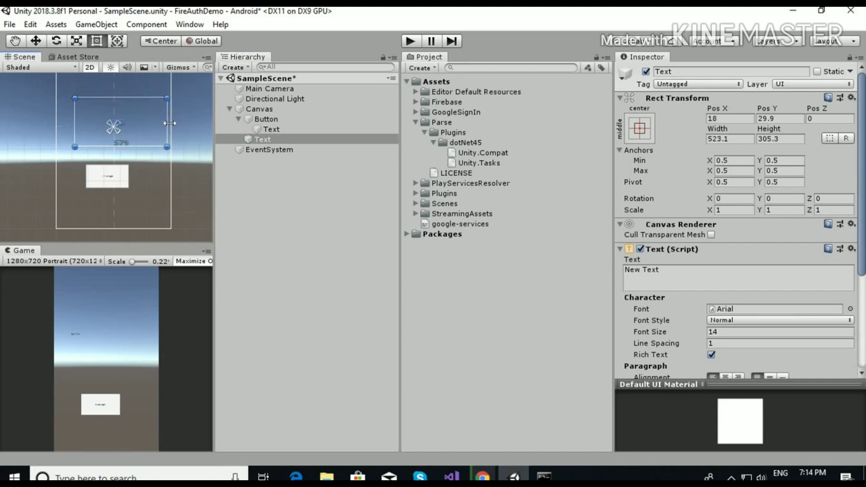
pyautogui.scroll(-5, 753, 280)
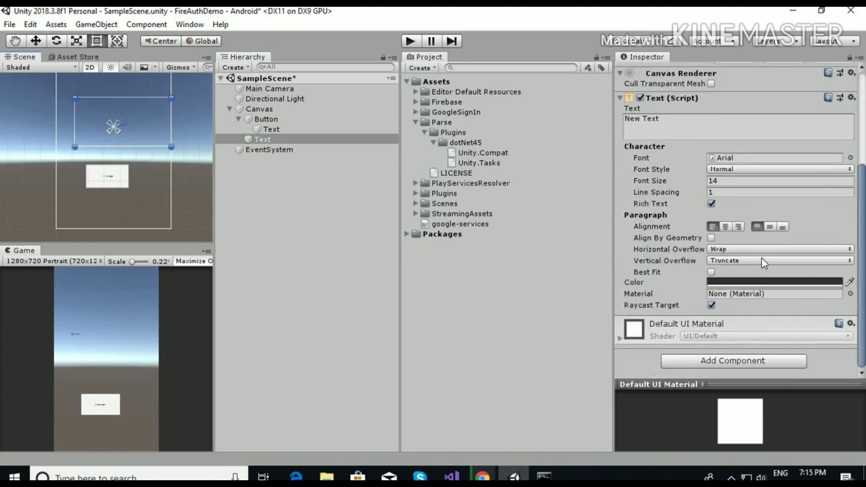
# Set the text colour to pale pink F1DCDC and save the scene.
pyautogui.click(746, 283)
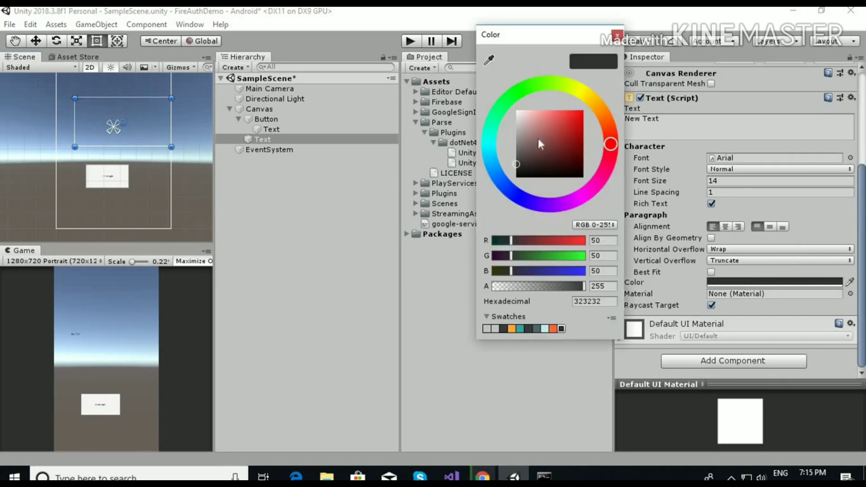
pyautogui.click(523, 115)
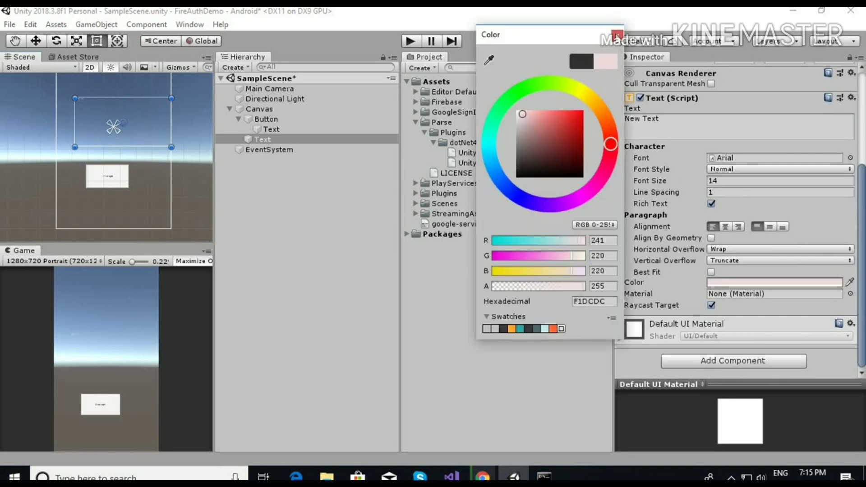
pyautogui.click(618, 36)
pyautogui.click(351, 284)
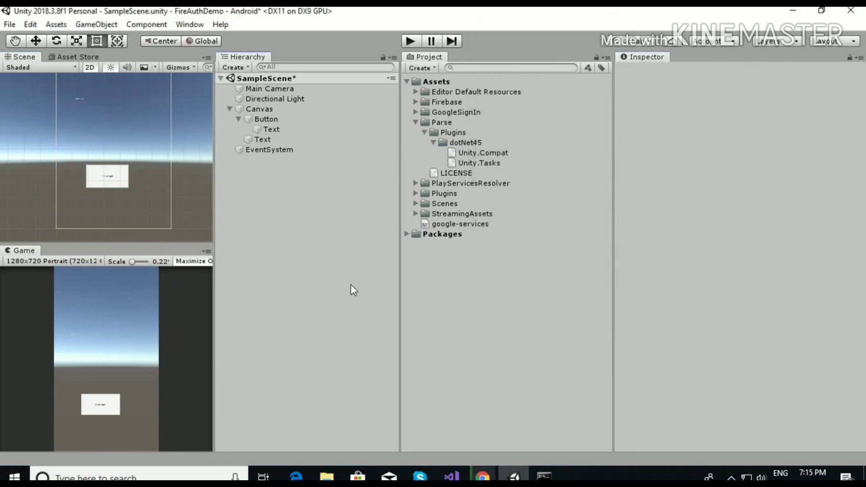
pyautogui.hotkey('ctrl', 's')
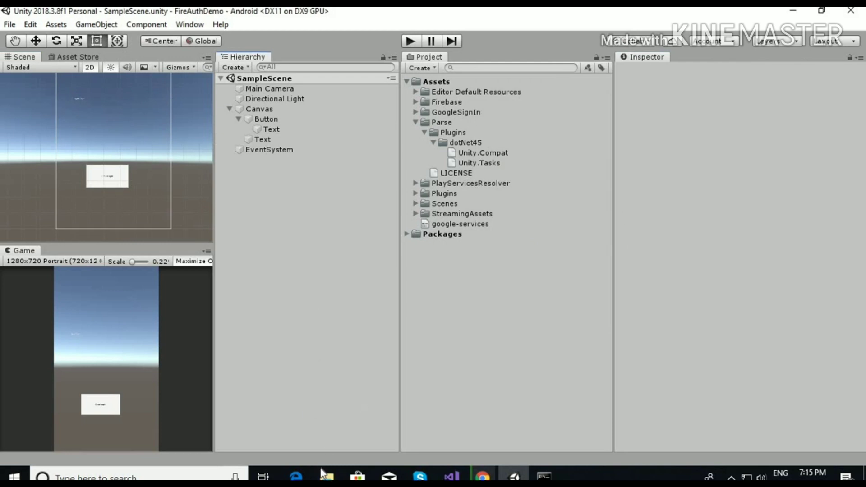
# Drag GoogleSignInDemo.cs from the Downloads folder into the Unity project.
pyautogui.click(327, 476)
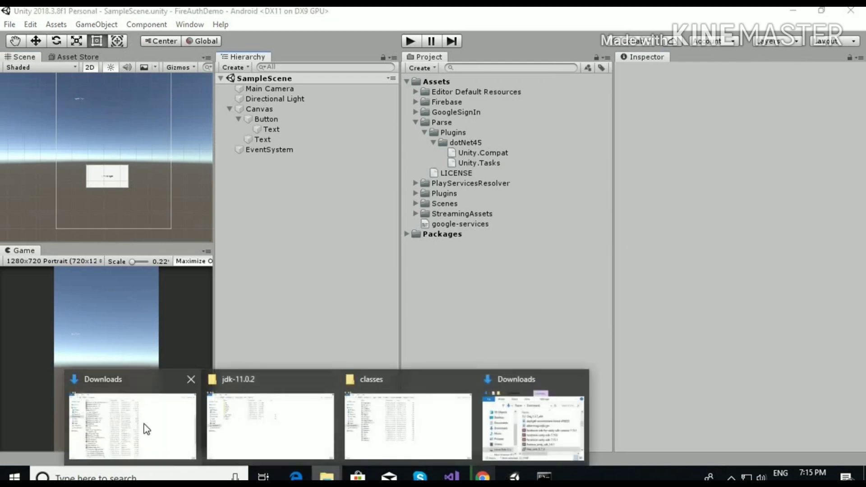
pyautogui.click(147, 428)
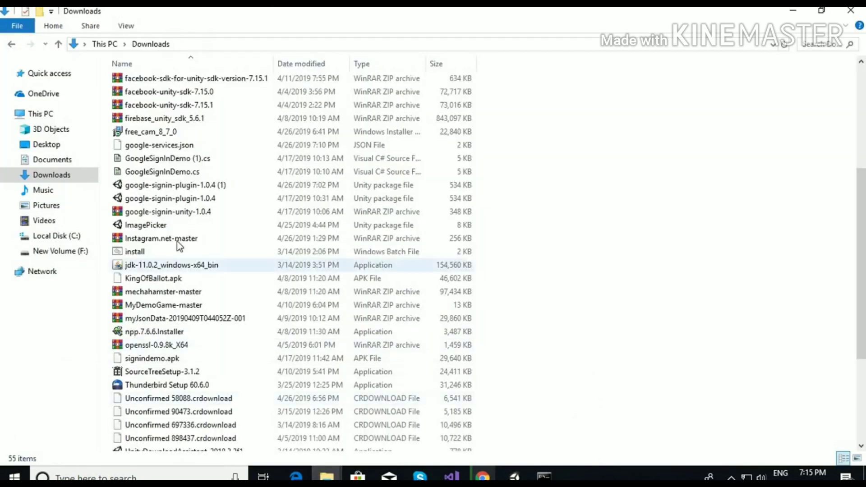
pyautogui.click(174, 172)
pyautogui.moveTo(175, 171); pyautogui.dragTo(537, 444)
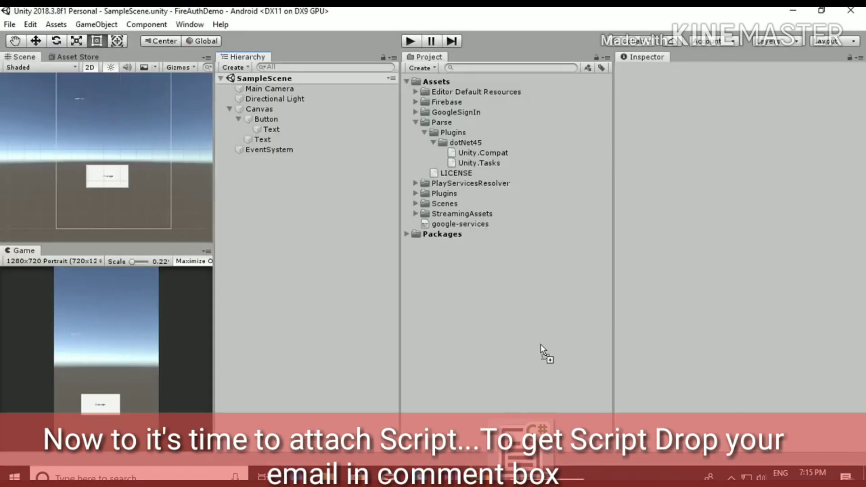
pyautogui.moveTo(537, 444)
pyautogui.mouseDown()
pyautogui.moveTo(467, 86)
pyautogui.moveTo(455, 82)
pyautogui.mouseUp()
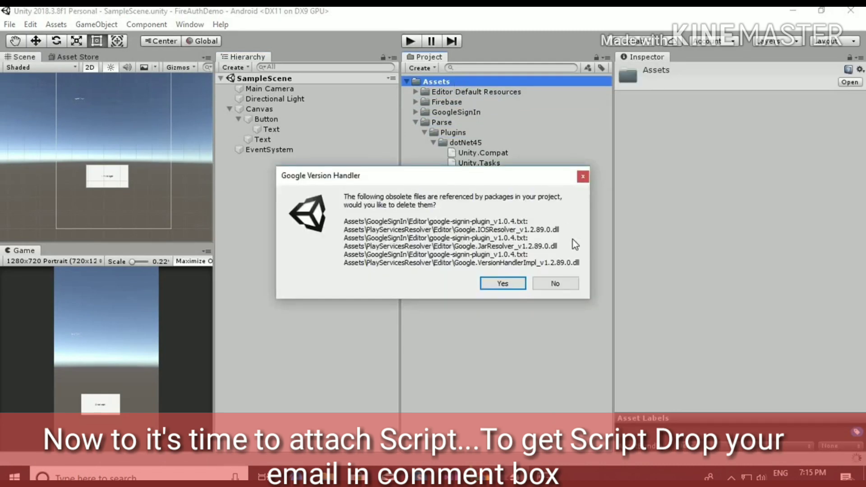
# Decline the obsolete-file deletion prompt and drop GoogleSignInDemo.cs into the Assets folder.
pyautogui.click(557, 283)
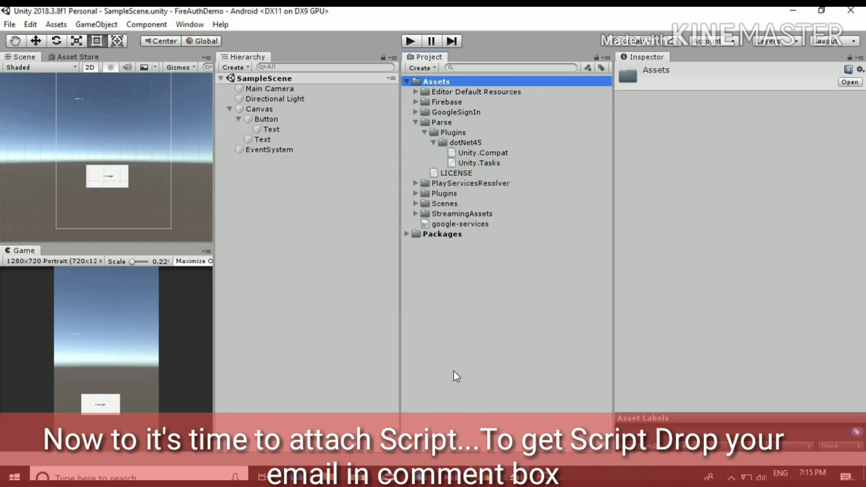
pyautogui.moveTo(332, 478)
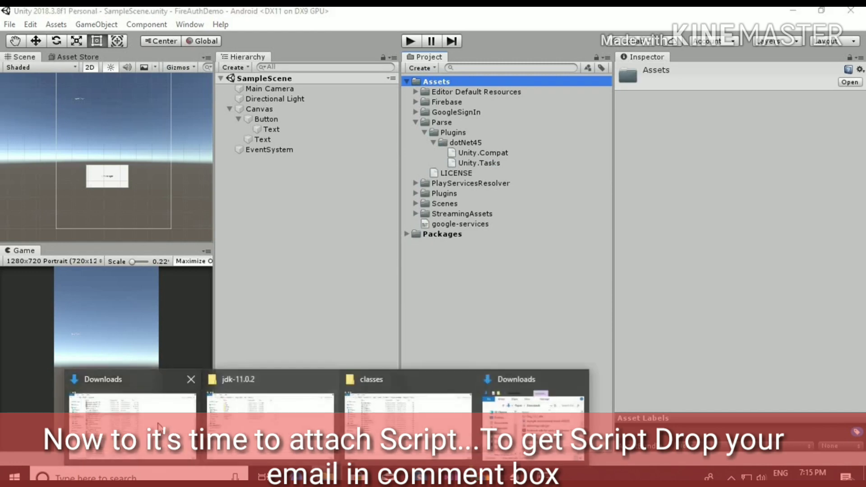
pyautogui.click(136, 392)
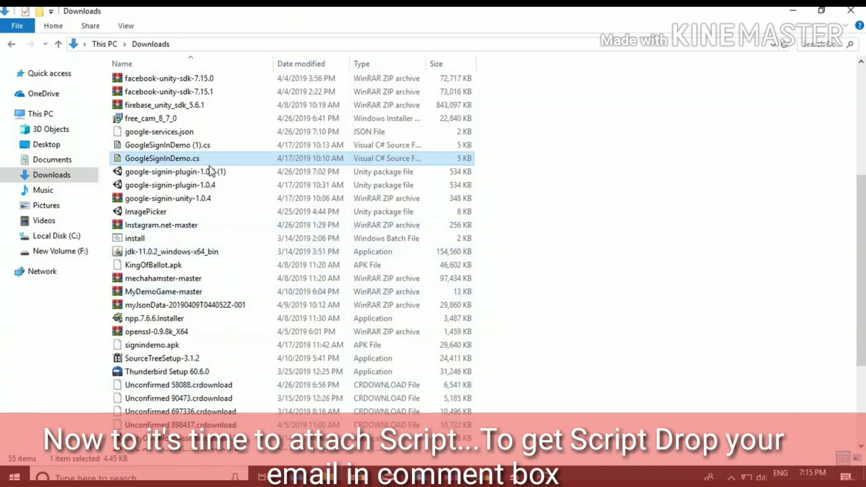
pyautogui.moveTo(197, 163)
pyautogui.mouseDown()
pyautogui.moveTo(529, 417)
pyautogui.moveTo(459, 82)
pyautogui.mouseUp()
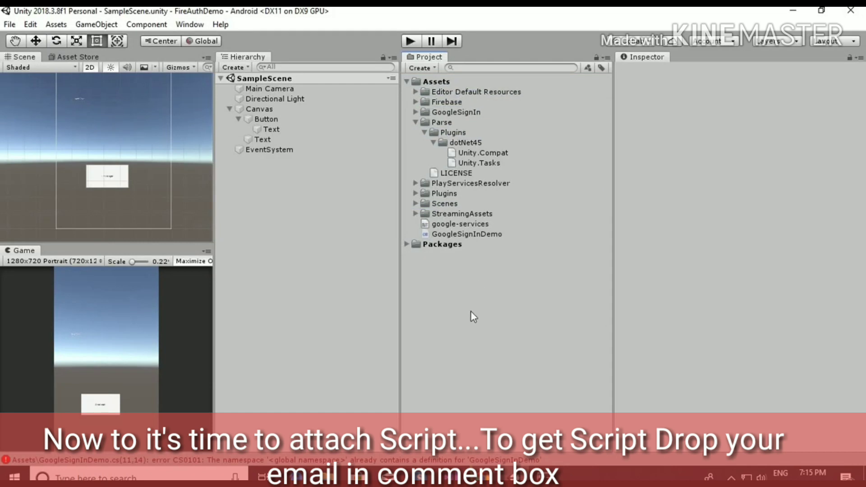
# Inspect the imported GoogleSignInDemo script and read the CS0101 duplicate-definition errors in the Console.
pyautogui.click(472, 234)
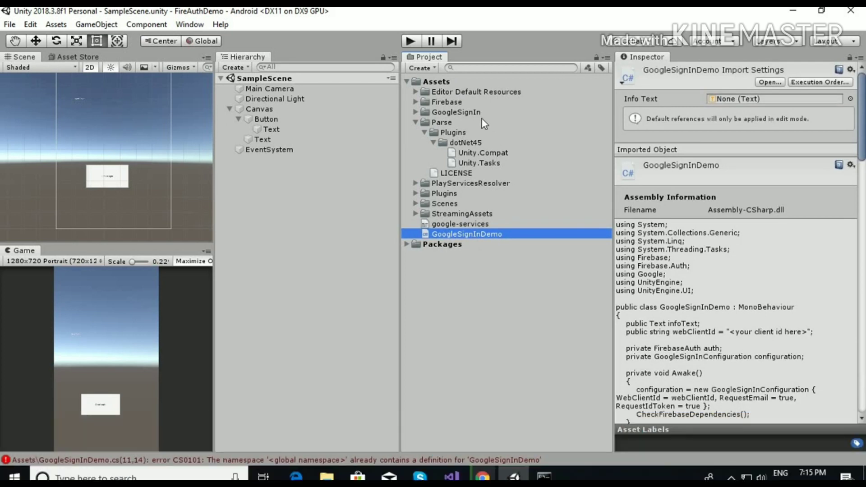
pyautogui.click(371, 268)
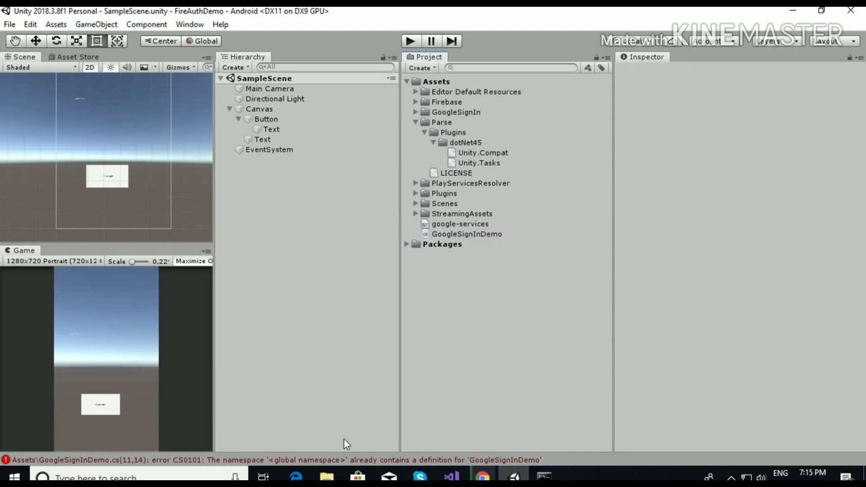
pyautogui.click(342, 459)
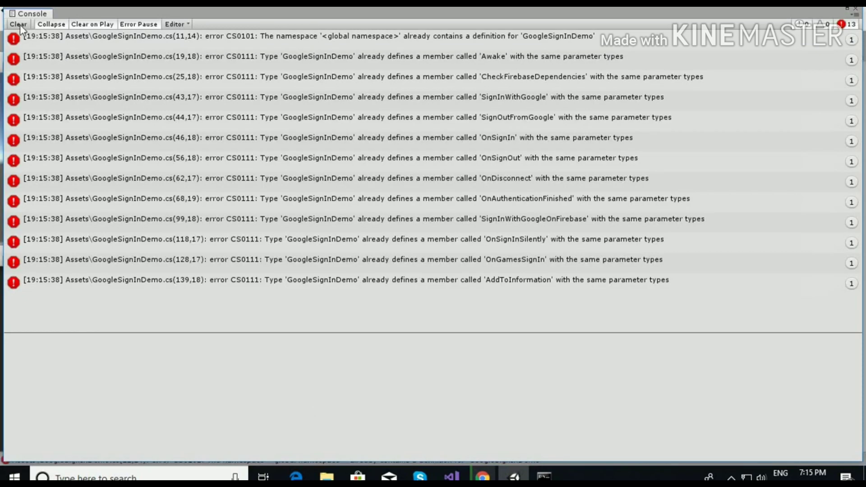
pyautogui.click(856, 9)
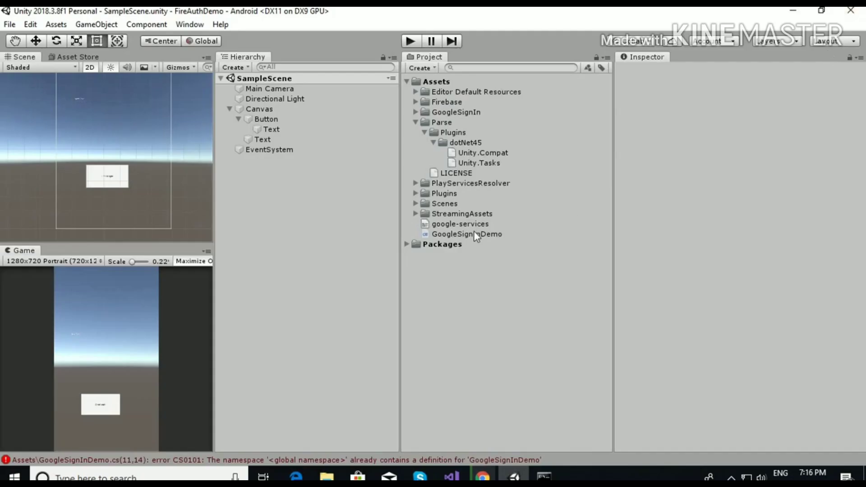
# Delete the duplicate GoogleSignInDemo under Editor Default Resources, keeping obsolete plugin files.
pyautogui.click(417, 91)
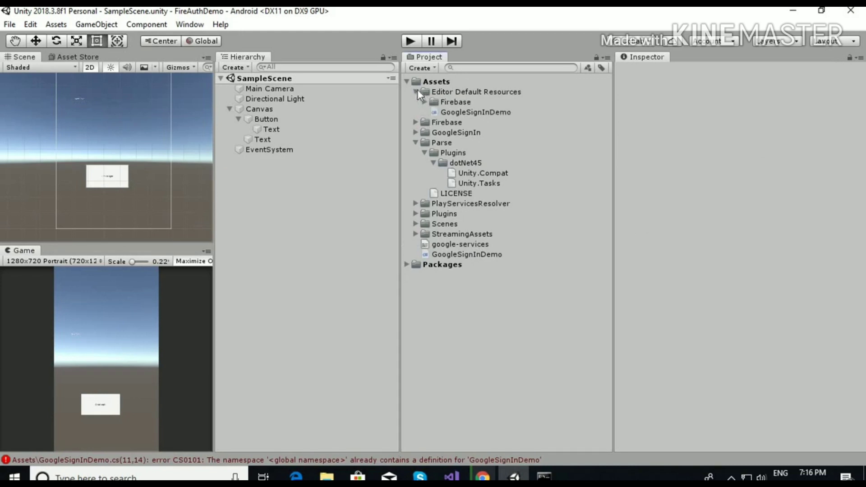
pyautogui.click(464, 114)
pyautogui.press('Delete')
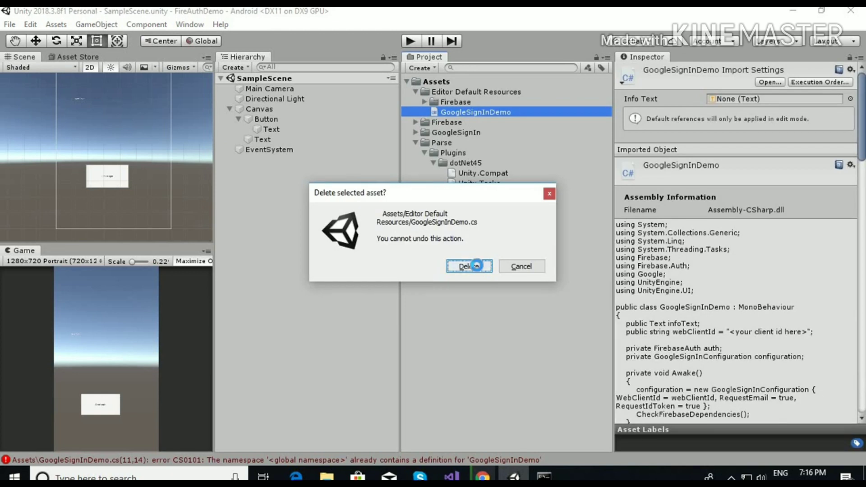
pyautogui.click(469, 266)
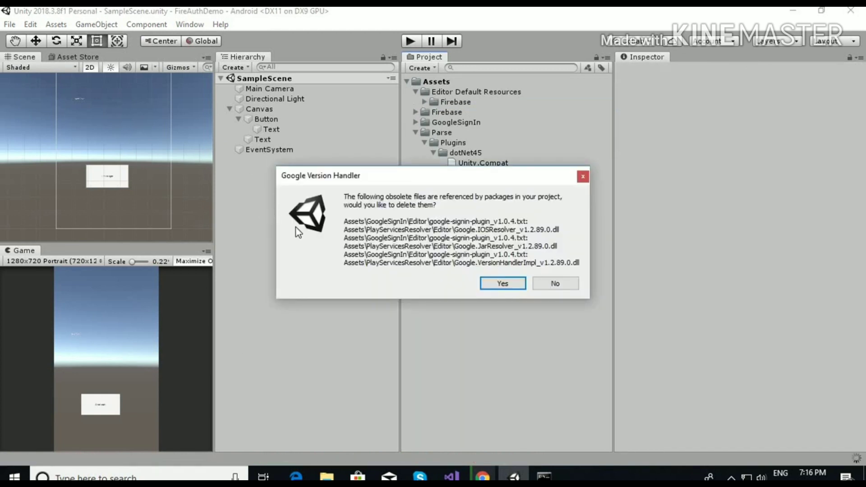
pyautogui.click(556, 284)
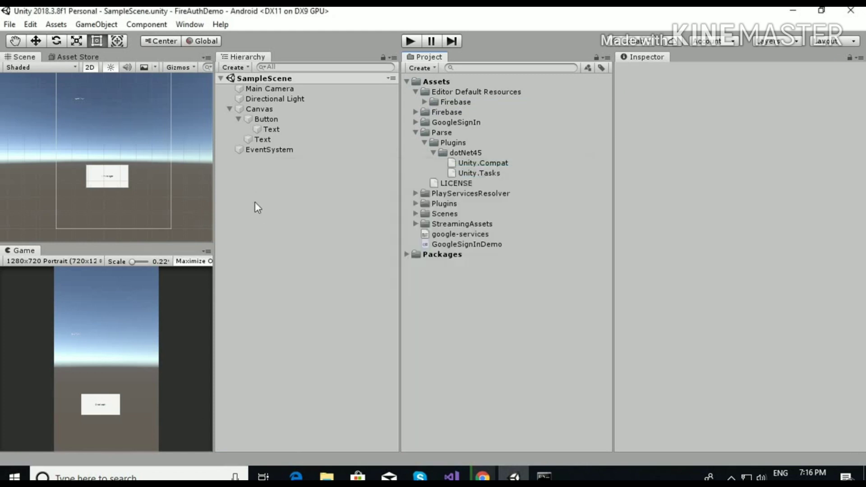
# Create an empty object named Firebase and attach the GoogleSignInDemo script to it.
pyautogui.rightClick(255, 201)
pyautogui.click(307, 294)
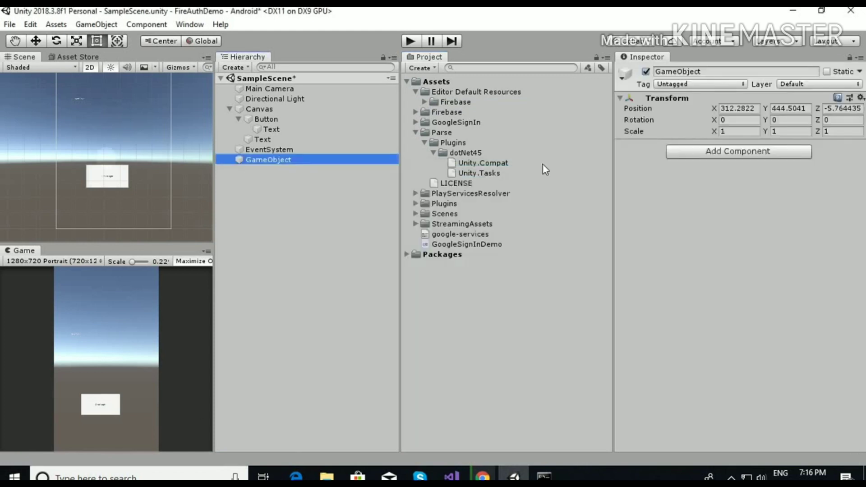
pyautogui.click(711, 71)
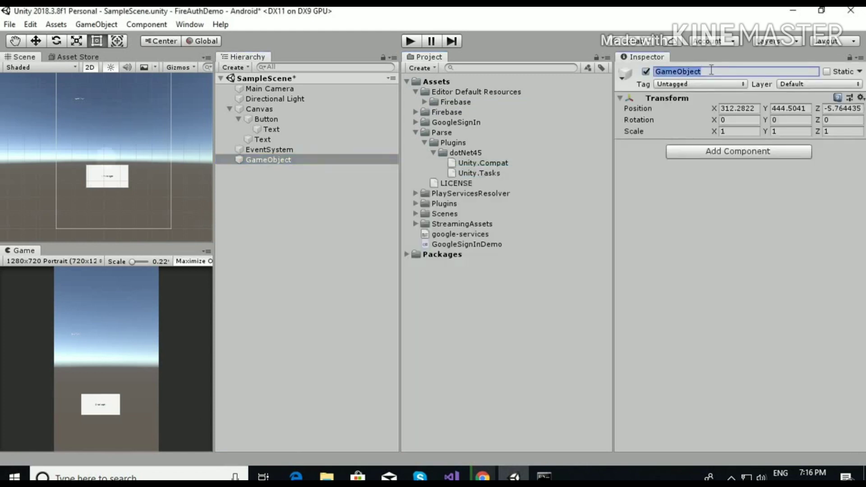
pyautogui.write('Fi')
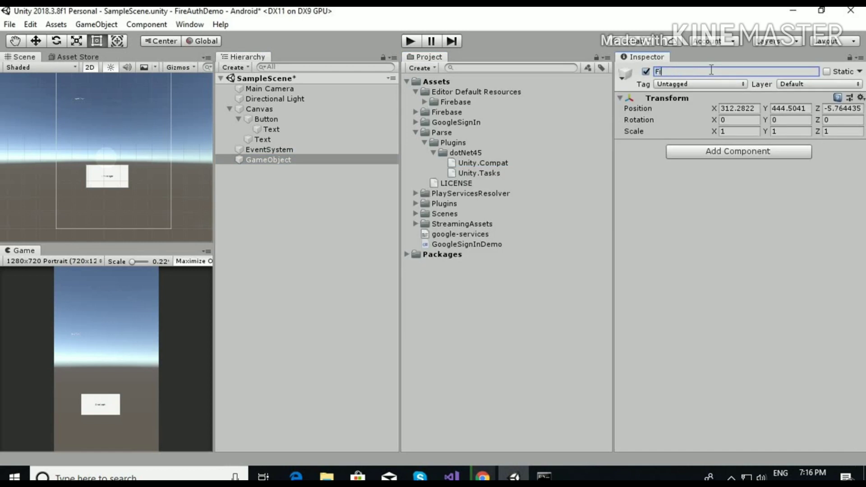
pyautogui.write('rebase')
pyautogui.click(336, 157)
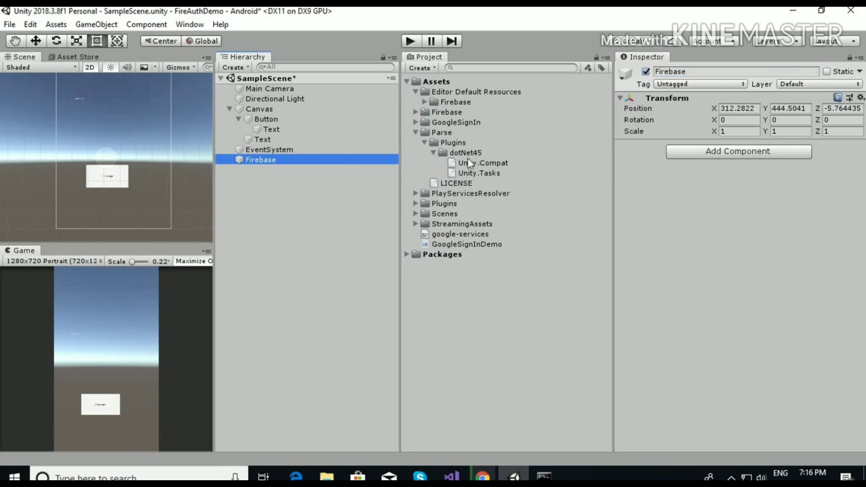
pyautogui.moveTo(497, 245); pyautogui.dragTo(686, 259)
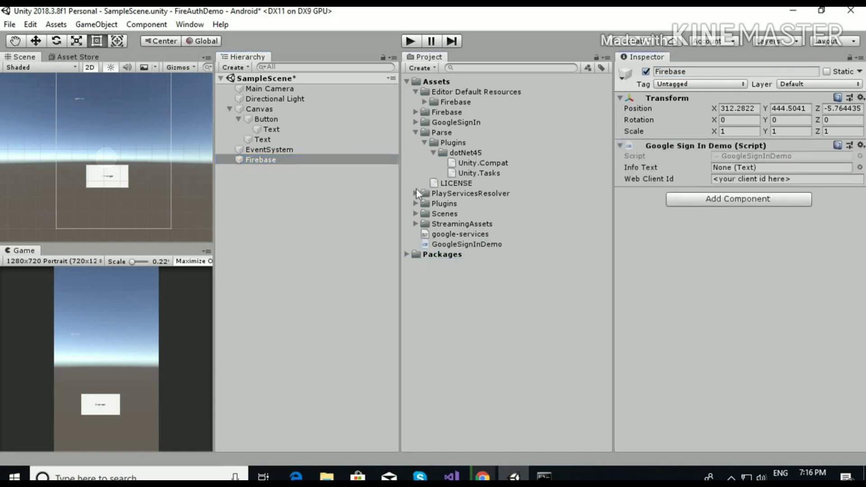
# Add a Button On Click entry targeting Firebase that calls GoogleSignInDemo.SignInWithGoogle.
pyautogui.click(267, 120)
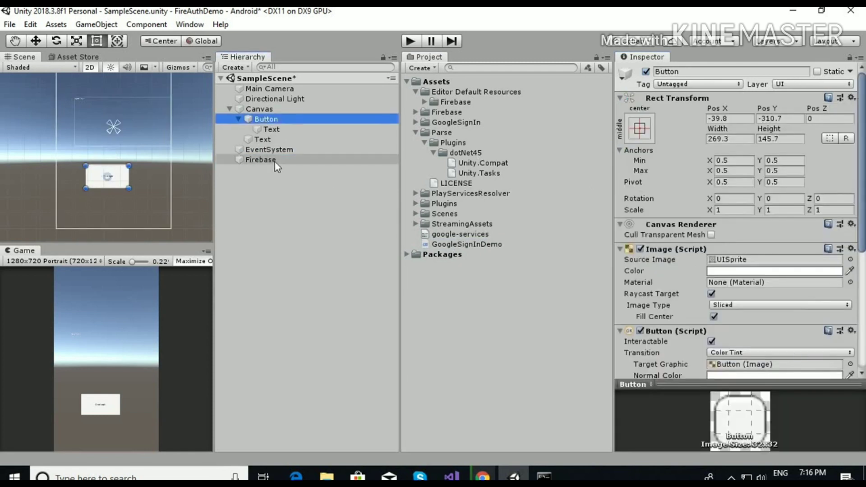
pyautogui.scroll(-8, 694, 215)
pyautogui.scroll(-1, 693, 216)
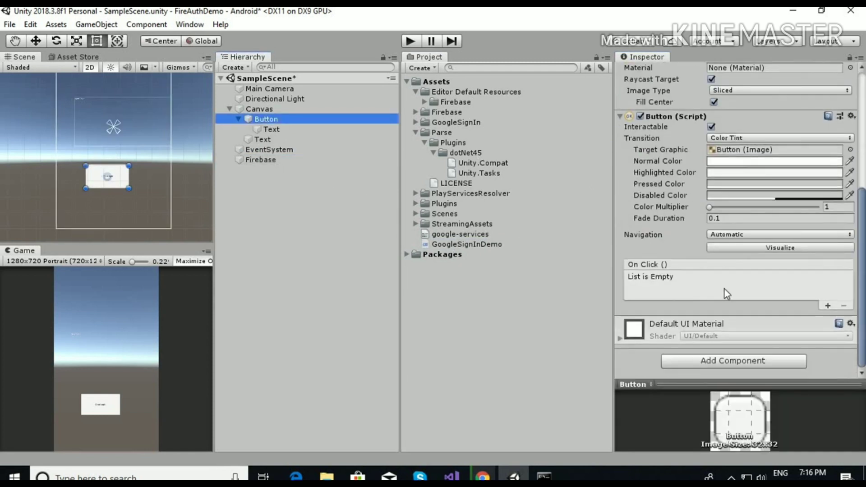
pyautogui.click(828, 305)
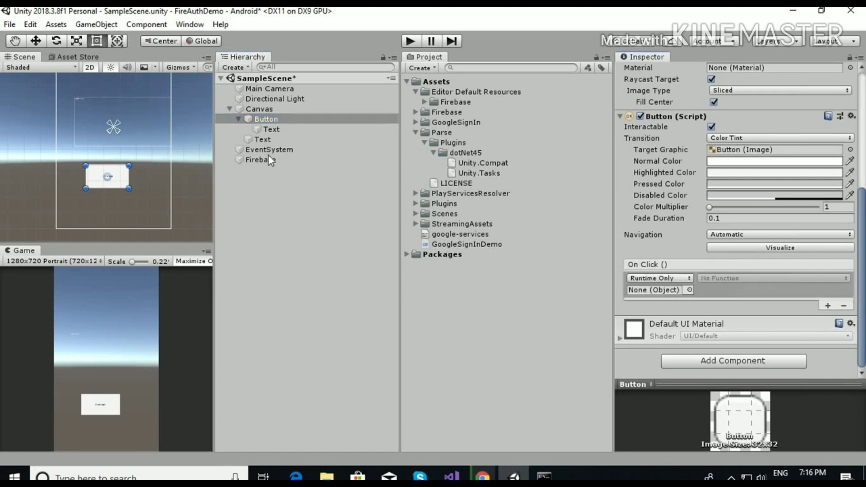
pyautogui.moveTo(267, 162)
pyautogui.mouseDown()
pyautogui.moveTo(655, 307)
pyautogui.moveTo(664, 293)
pyautogui.mouseUp()
pyautogui.click(716, 277)
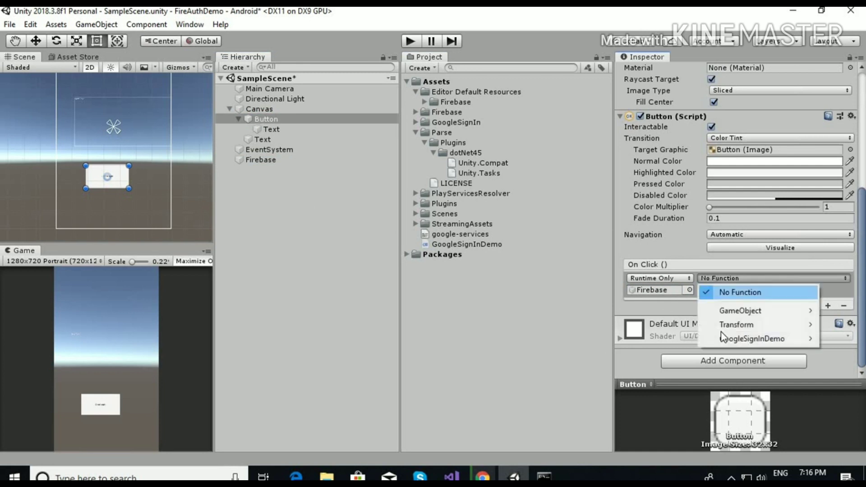
pyautogui.moveTo(724, 340)
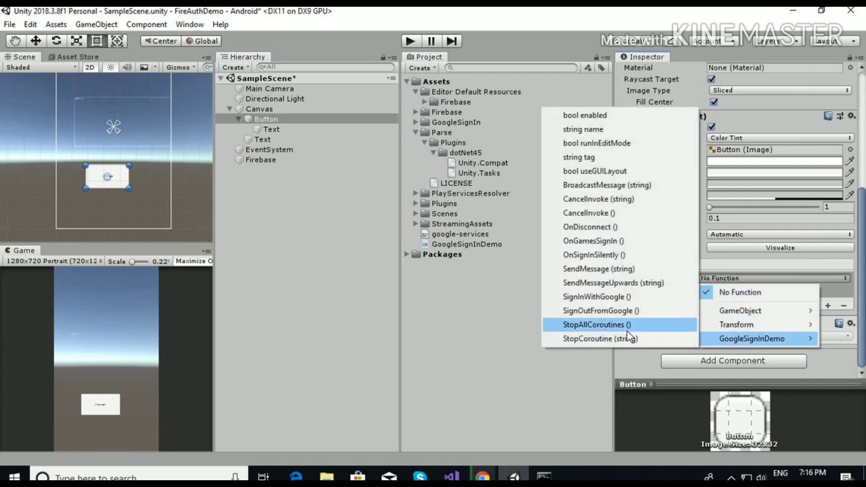
pyautogui.click(614, 298)
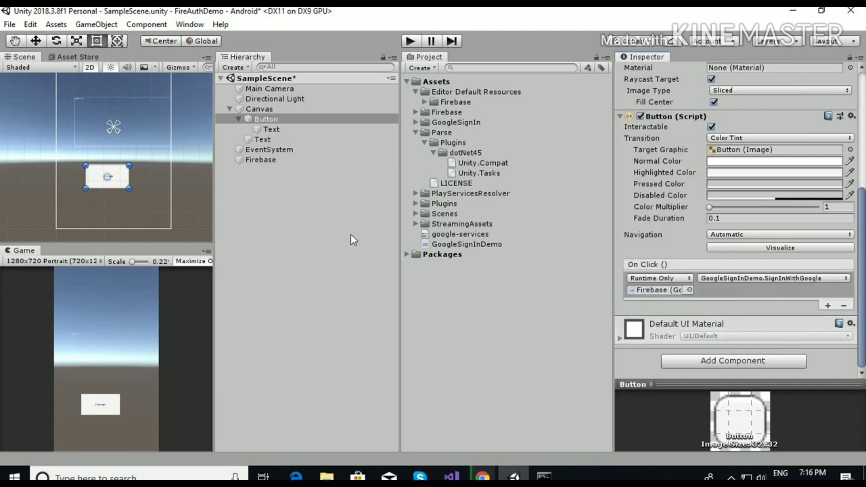
pyautogui.click(271, 159)
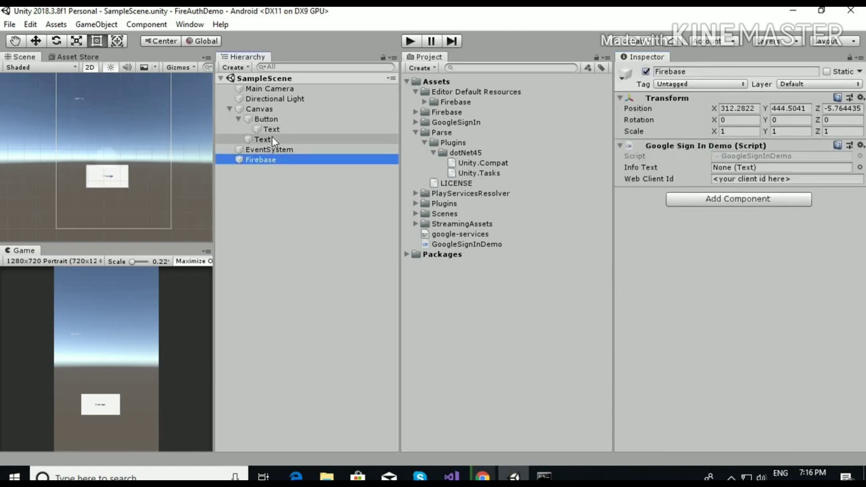
# Assign the canvas Text as Info Text, check google-services.json OAuth clients, then return to the FireAuthDemo console.
pyautogui.moveTo(272, 138)
pyautogui.mouseDown()
pyautogui.moveTo(538, 186)
pyautogui.moveTo(740, 168)
pyautogui.mouseUp()
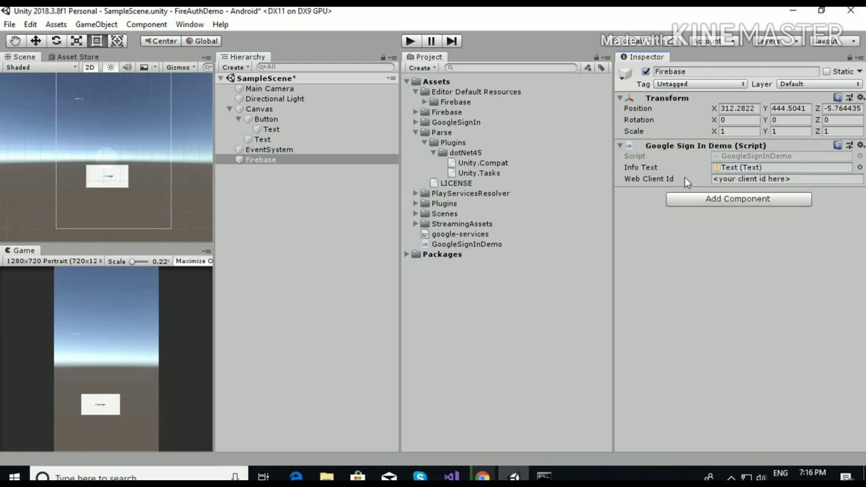
pyautogui.click(717, 179)
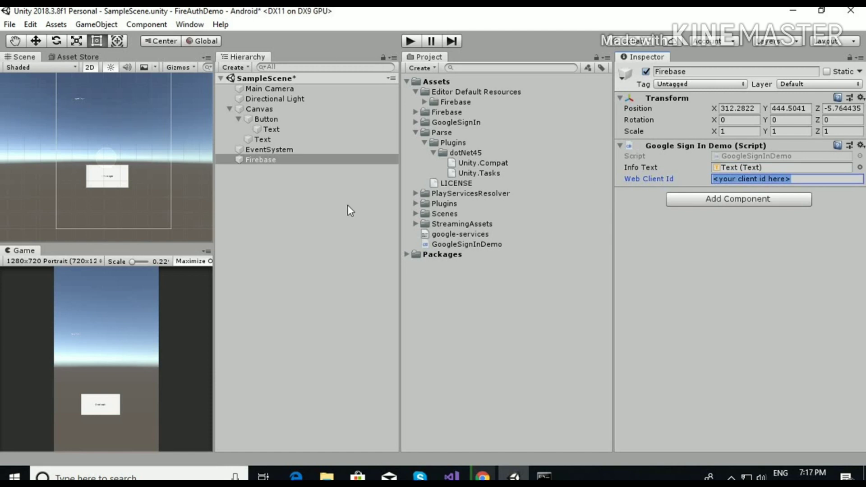
pyautogui.click(467, 234)
pyautogui.scroll(-2, 708, 229)
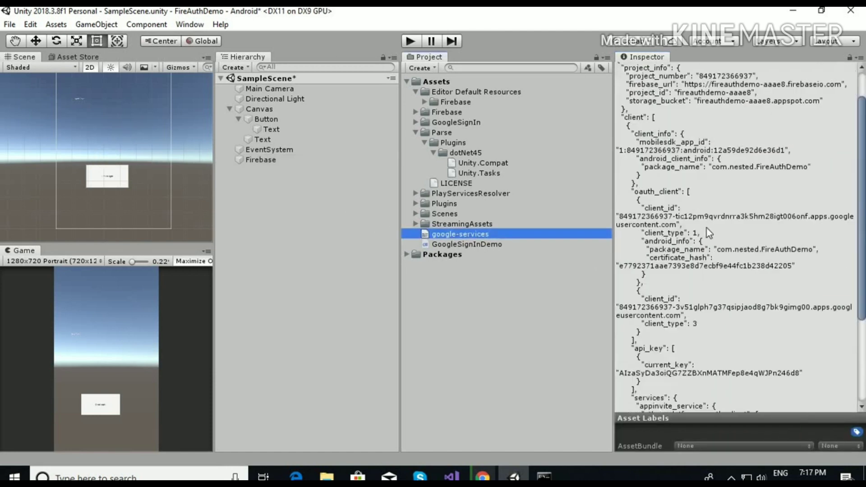
pyautogui.click(664, 301)
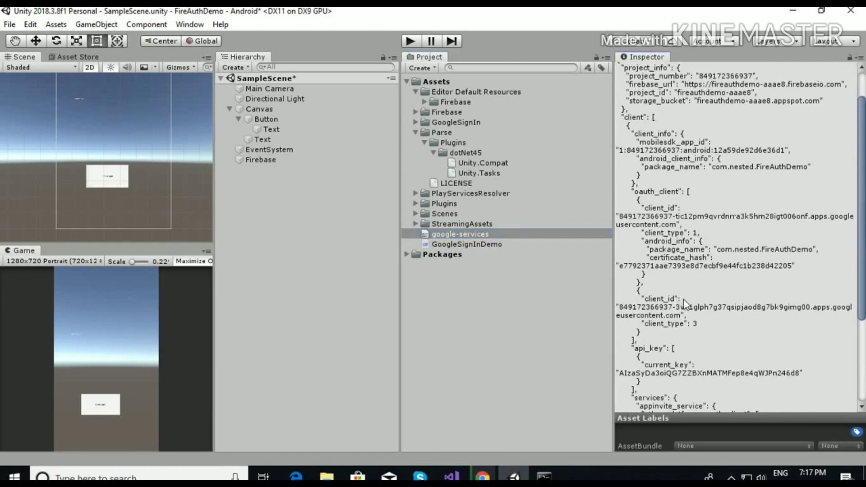
pyautogui.click(483, 476)
pyautogui.click(264, 18)
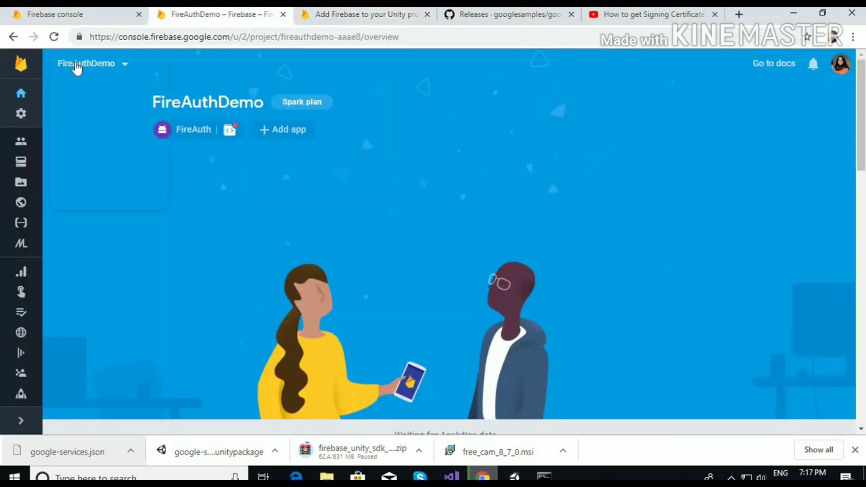
# Return to the Firebase console home on the right account and open the FireAuthDemo project card.
pyautogui.click(78, 63)
pyautogui.click(21, 68)
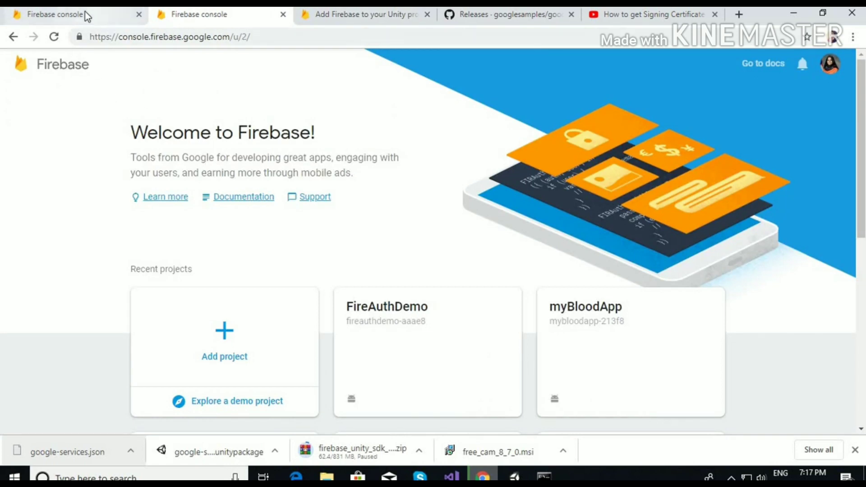
pyautogui.click(85, 12)
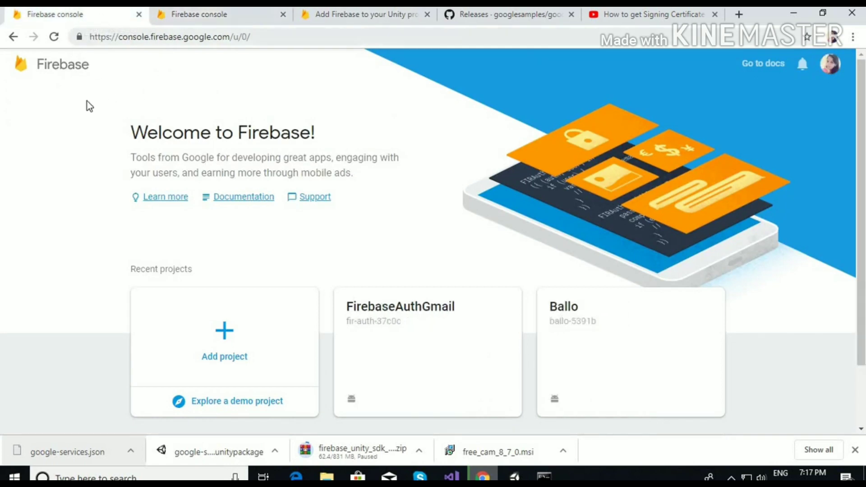
pyautogui.click(188, 17)
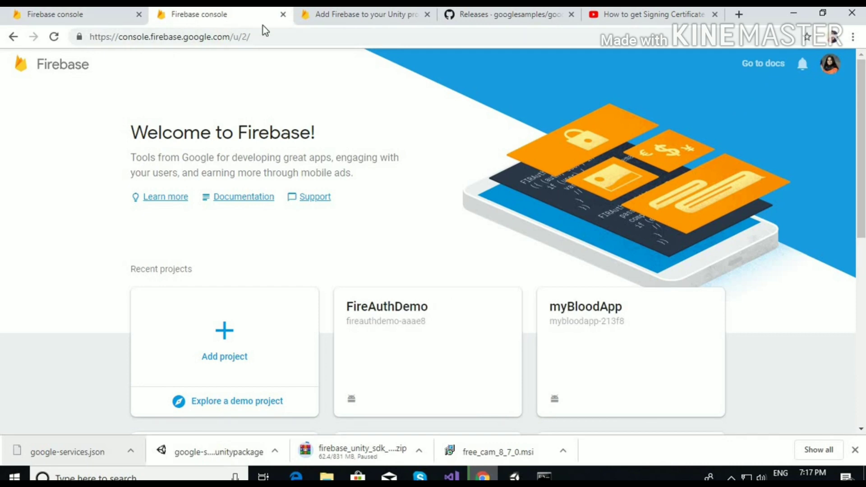
pyautogui.click(316, 15)
pyautogui.scroll(10, 411, 205)
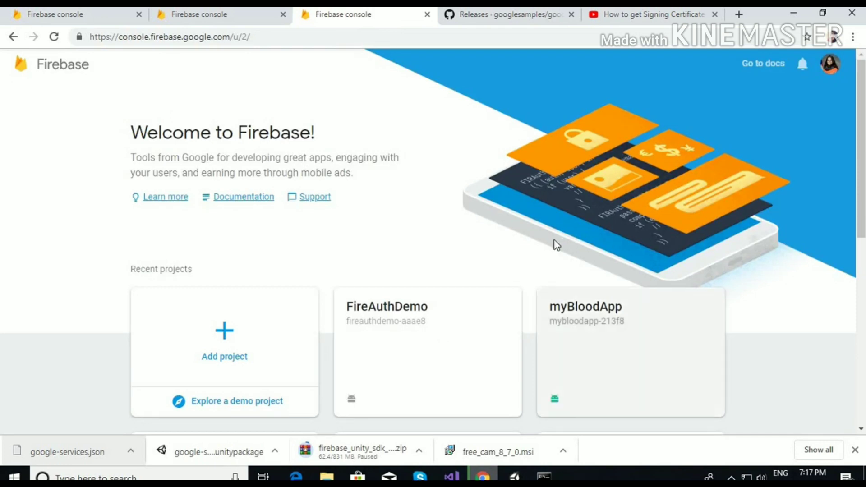
pyautogui.scroll(-3, 555, 243)
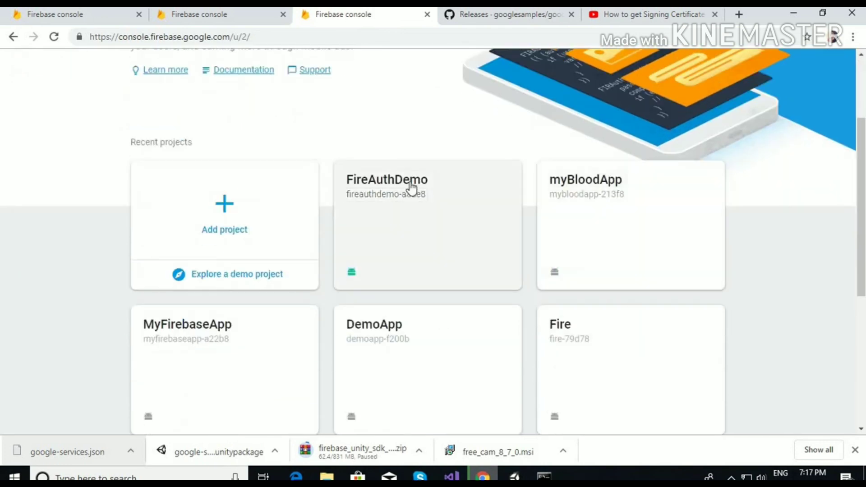
pyautogui.click(410, 186)
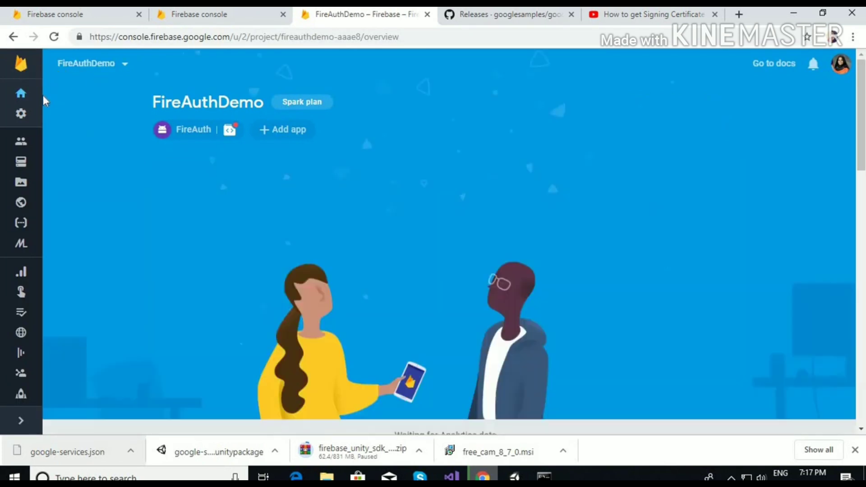
# Check the FireAuth app's SHA-1 fingerprint in Project settings, then go to Authentication.
pyautogui.click(24, 114)
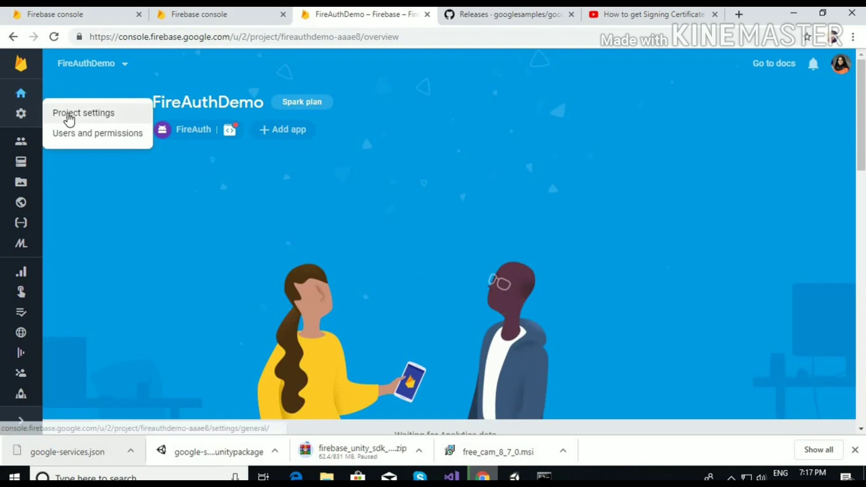
pyautogui.click(68, 117)
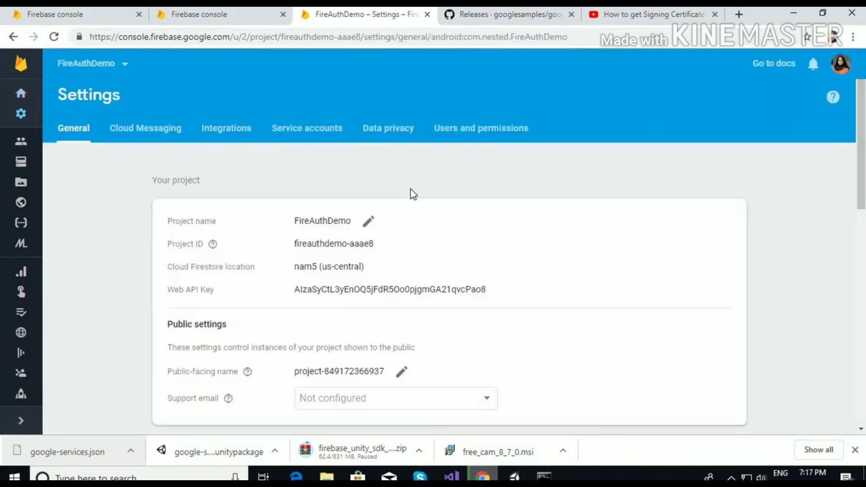
pyautogui.scroll(-6, 553, 258)
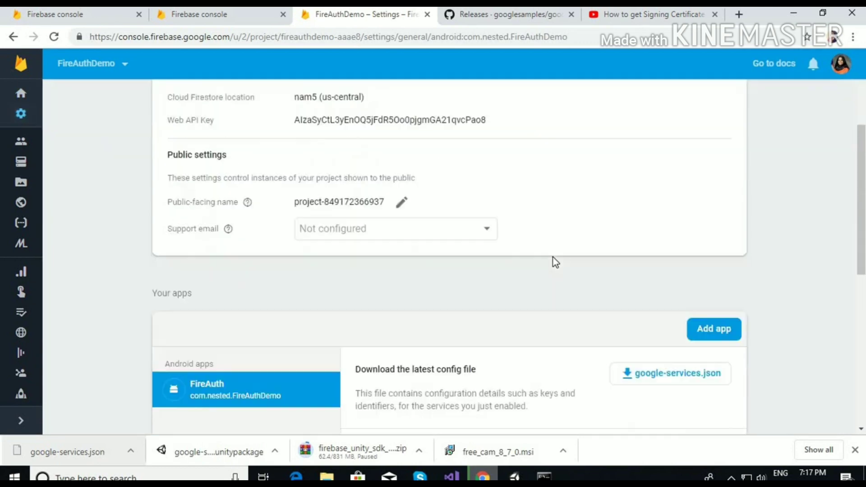
pyautogui.scroll(-4, 556, 262)
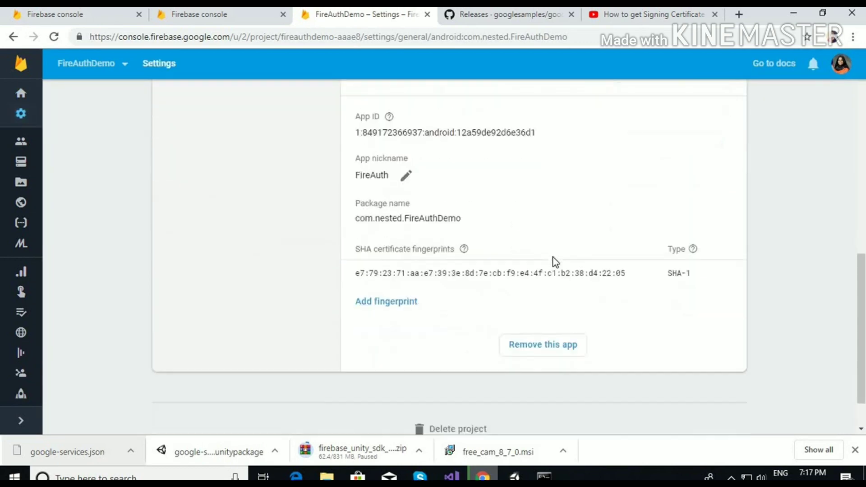
pyautogui.scroll(-1, 564, 244)
pyautogui.scroll(1, 566, 236)
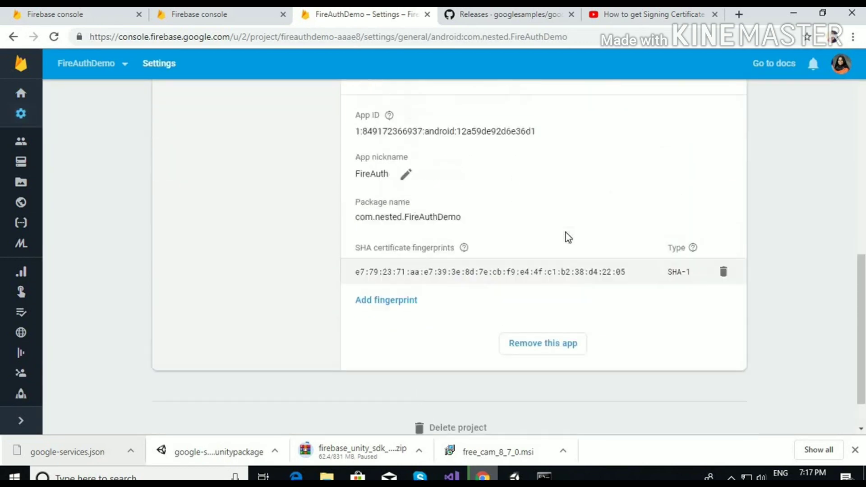
pyautogui.scroll(3, 567, 248)
pyautogui.scroll(-1, 519, 257)
pyautogui.scroll(1, 519, 264)
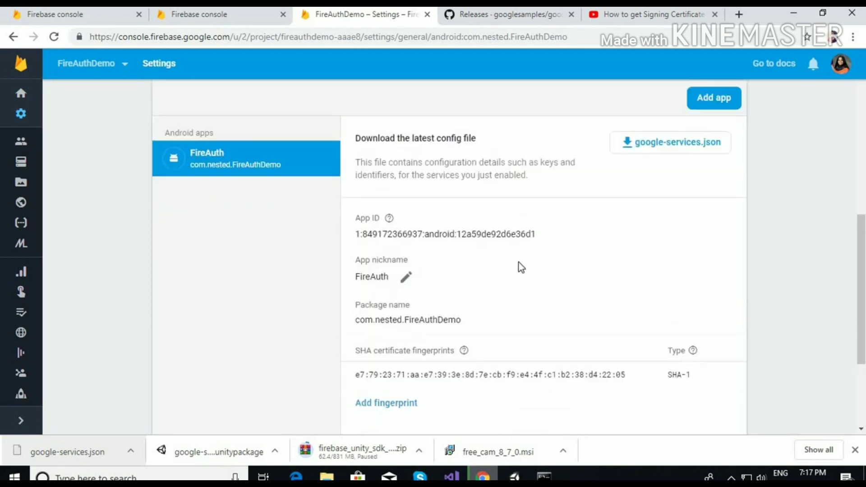
pyautogui.scroll(6, 519, 264)
pyautogui.click(26, 145)
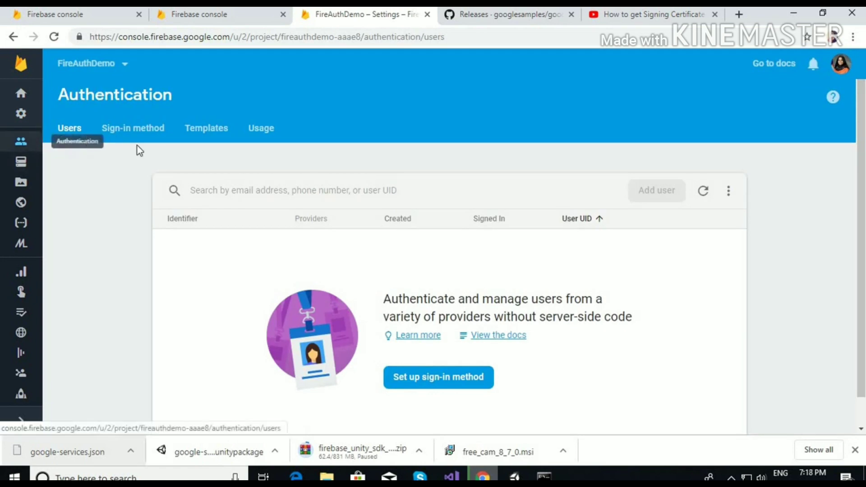
# Enable the Google sign-in provider and set the account email as project support email.
pyautogui.click(131, 134)
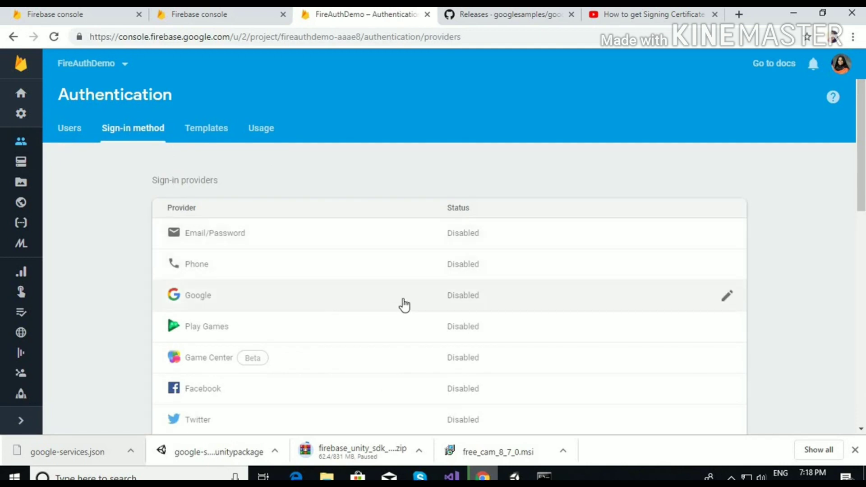
pyautogui.scroll(-3, 484, 284)
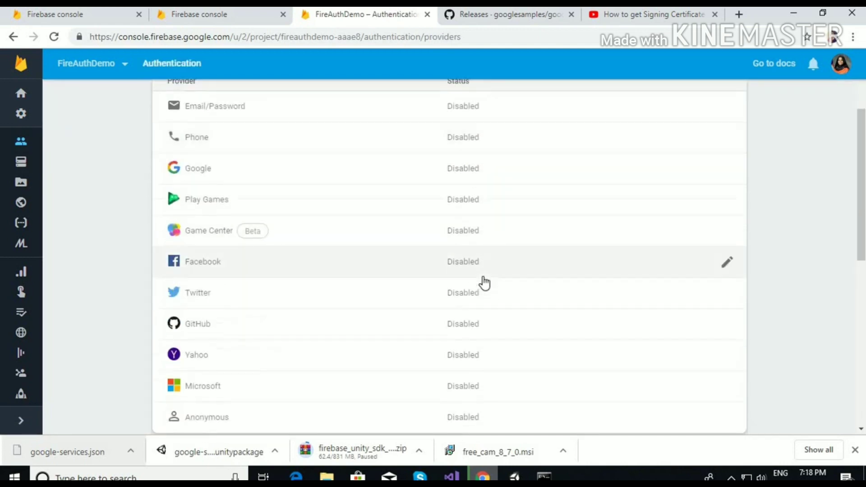
pyautogui.scroll(-3, 484, 283)
pyautogui.scroll(1, 484, 283)
pyautogui.scroll(3, 484, 283)
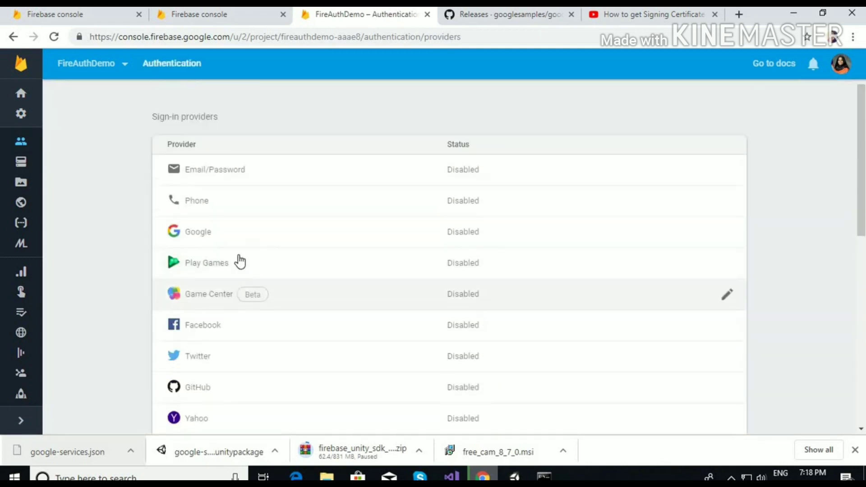
pyautogui.click(465, 238)
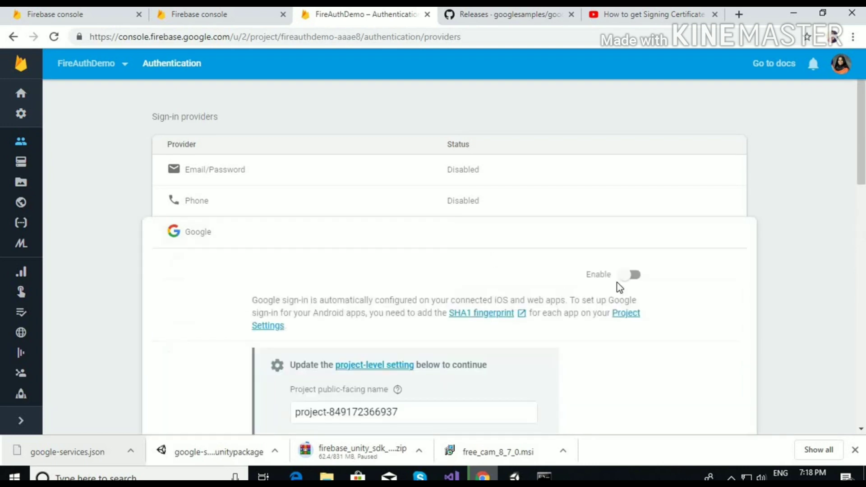
pyautogui.click(631, 275)
pyautogui.scroll(-3, 578, 239)
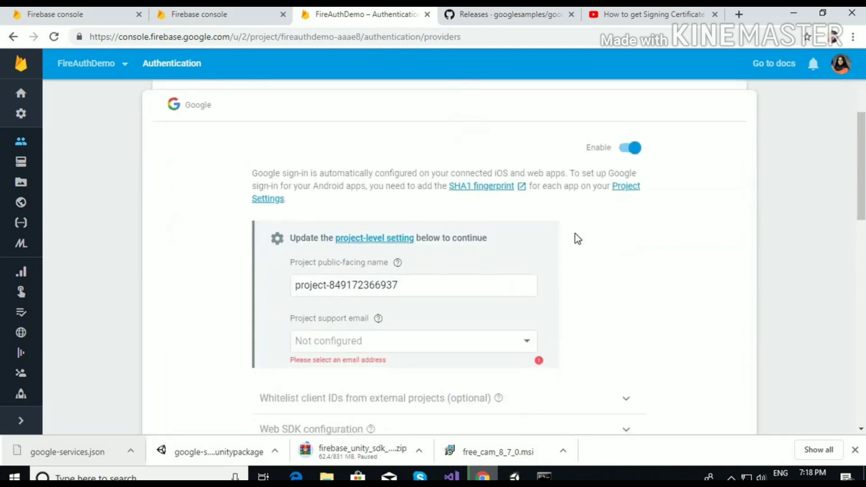
pyautogui.scroll(-1, 575, 237)
pyautogui.click(529, 278)
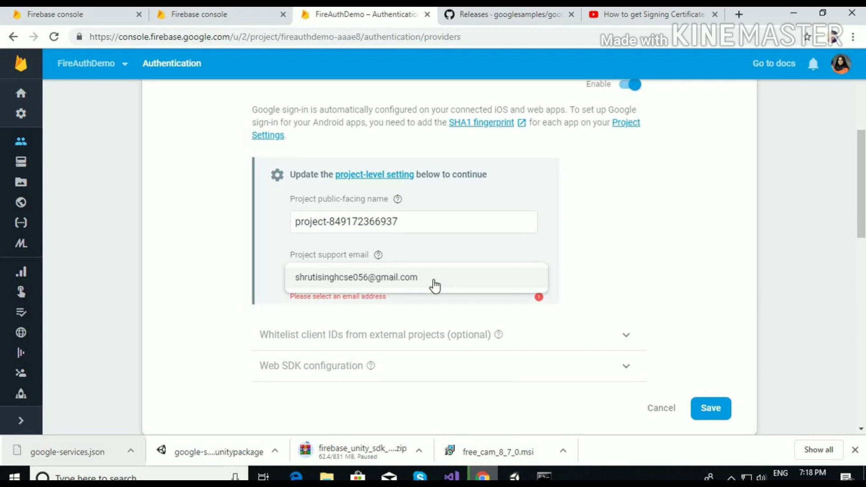
pyautogui.click(435, 286)
# Expand Web SDK configuration, select the Web client ID for copying, and save the provider.
pyautogui.scroll(-3, 617, 265)
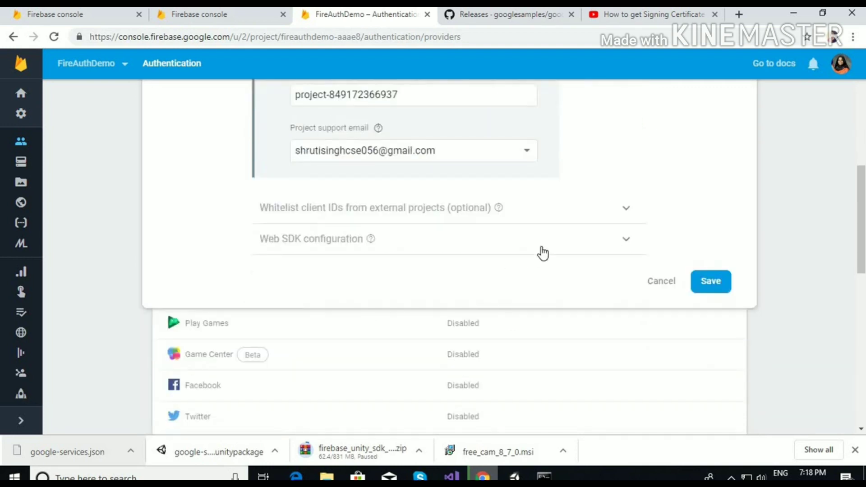
pyautogui.click(542, 249)
pyautogui.click(366, 292)
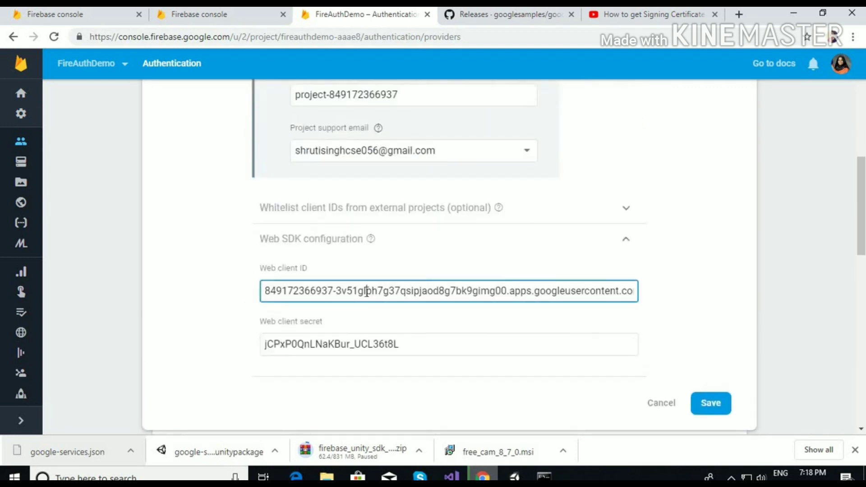
pyautogui.hotkey('ctrl', 'a')
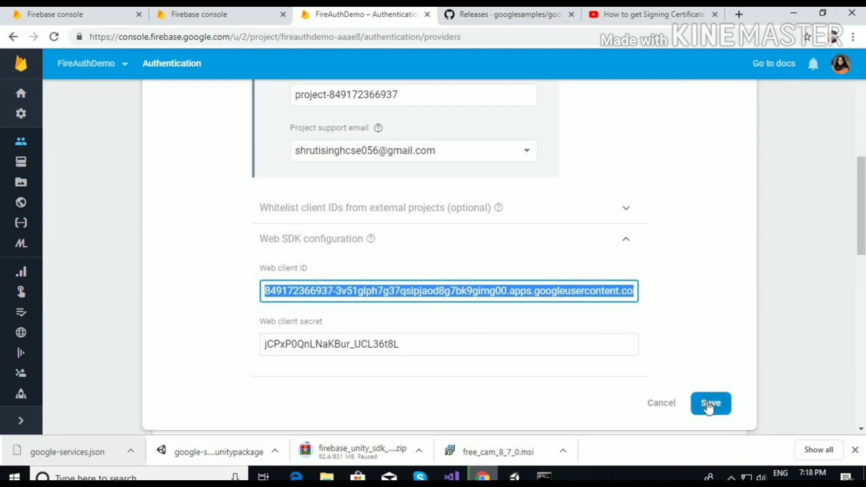
pyautogui.click(709, 407)
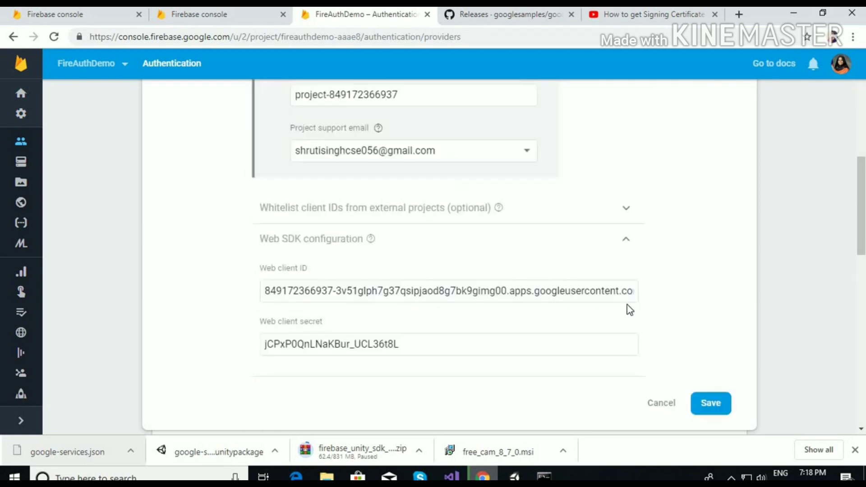
pyautogui.scroll(3, 585, 289)
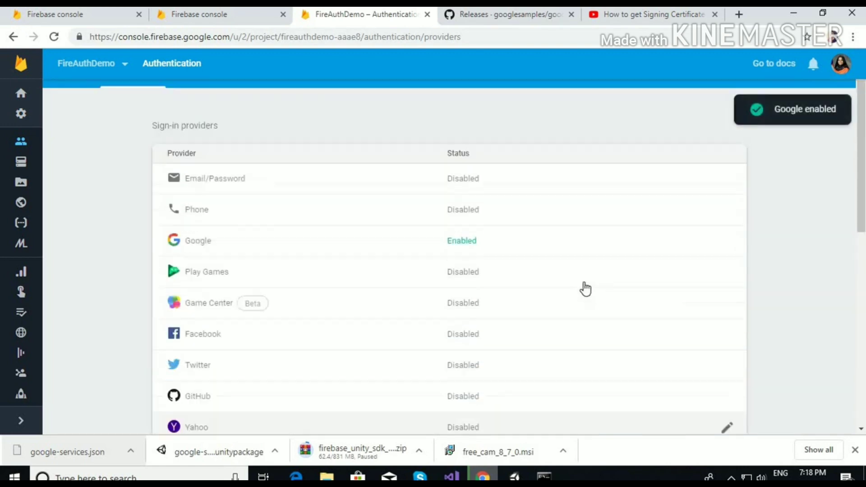
pyautogui.scroll(1, 586, 288)
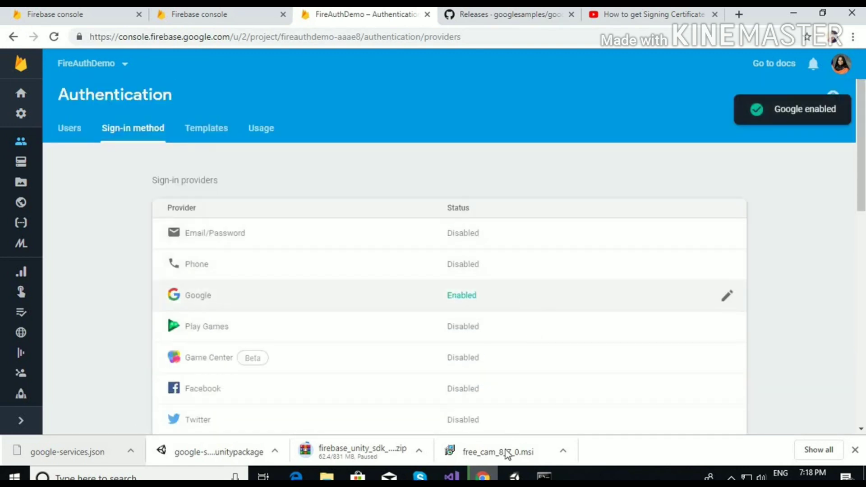
pyautogui.moveTo(515, 476)
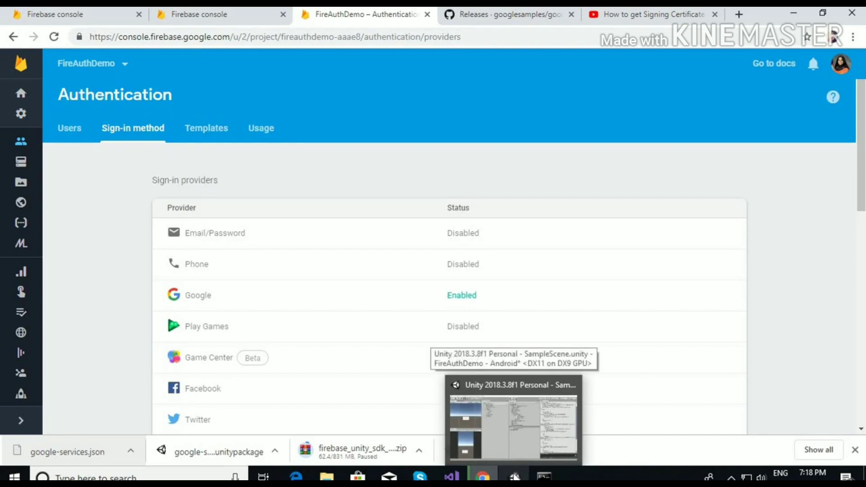
# Paste the copied Google Web client ID into the Firebase object's Web Client Id field.
pyautogui.click(513, 426)
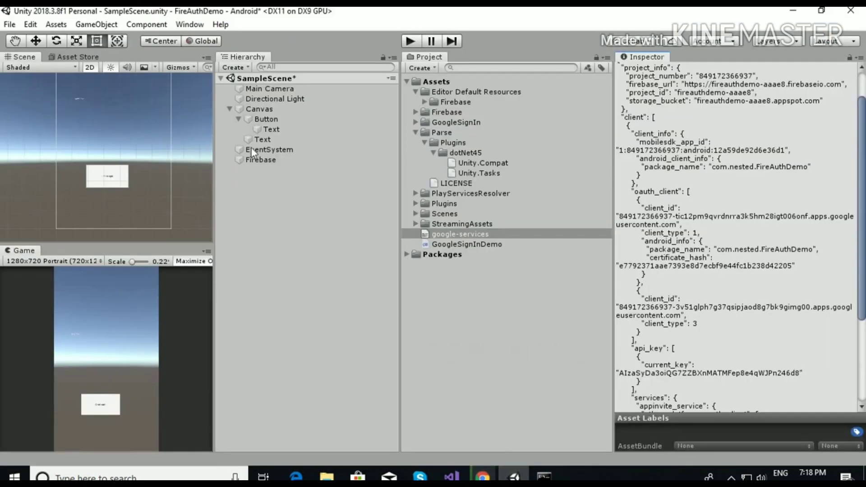
pyautogui.click(265, 161)
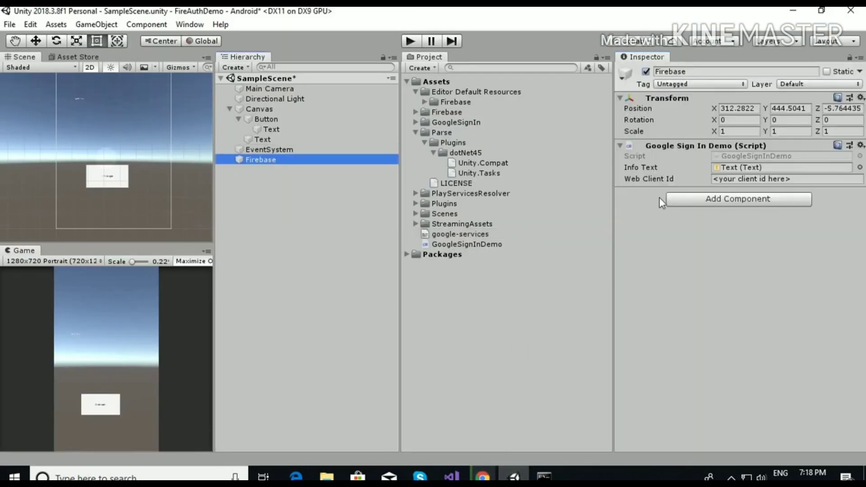
pyautogui.click(738, 179)
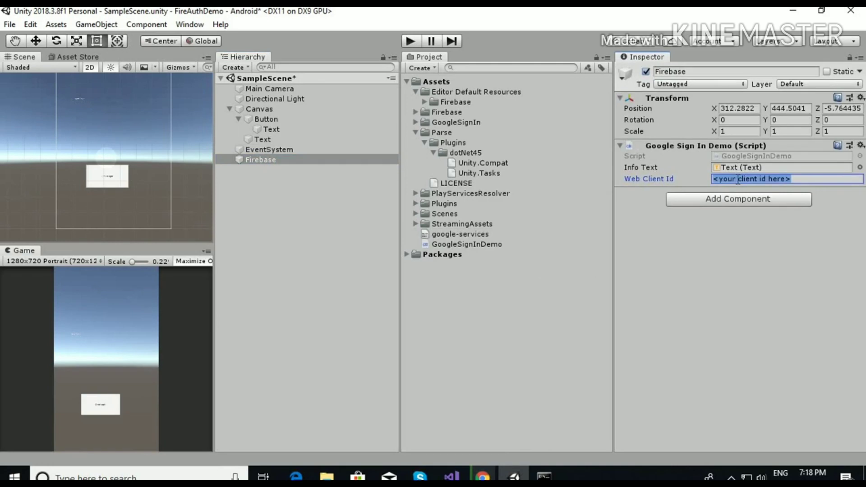
pyautogui.hotkey('ctrl', 'v')
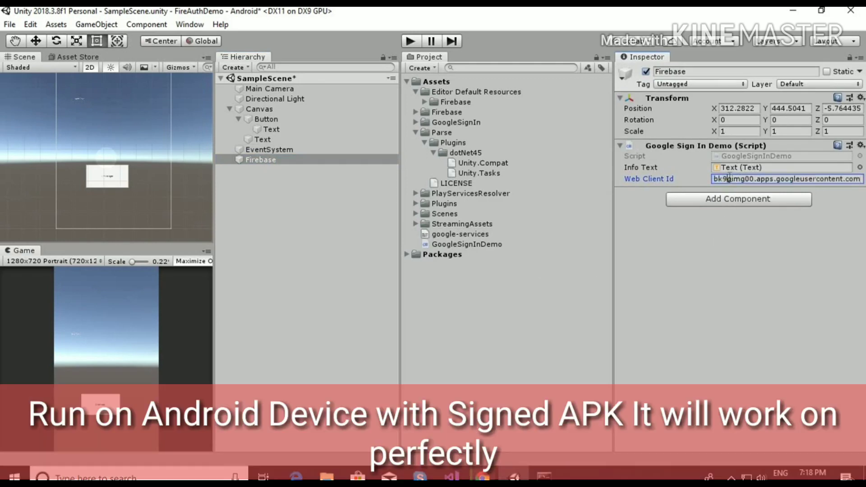
pyautogui.press('Left')
pyautogui.press('Left')
pyautogui.press('Left')
pyautogui.press('Left')
pyautogui.press('Left')
pyautogui.press('Left')
pyautogui.press('Left')
pyautogui.press('Left')
pyautogui.press('Left')
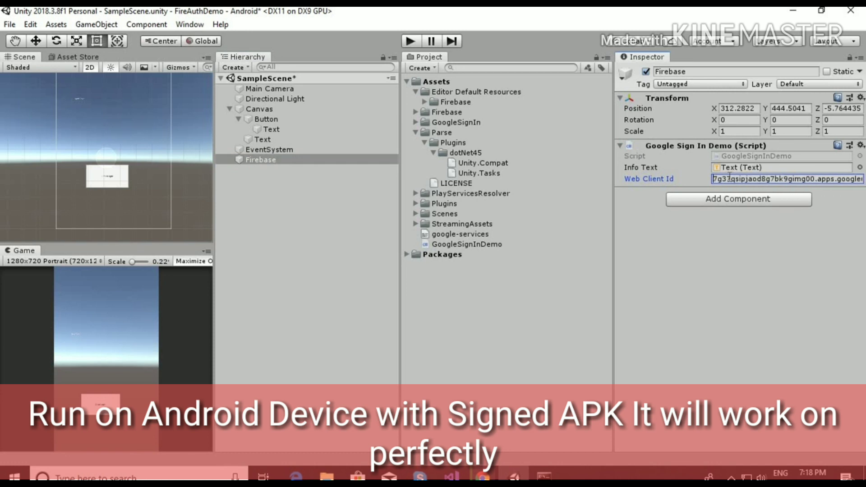
pyautogui.press('Left')
pyautogui.press('Left')
pyautogui.press('Left')
pyautogui.press('Left')
pyautogui.press('Left')
pyautogui.press('Left')
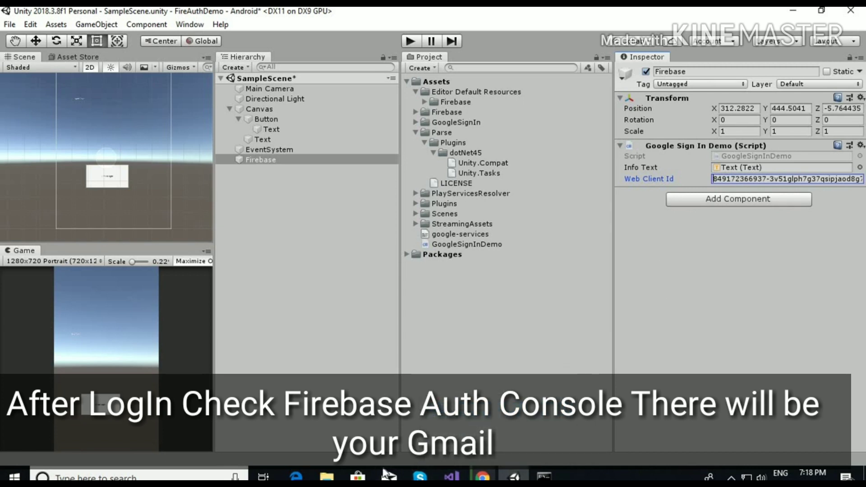
pyautogui.moveTo(483, 476)
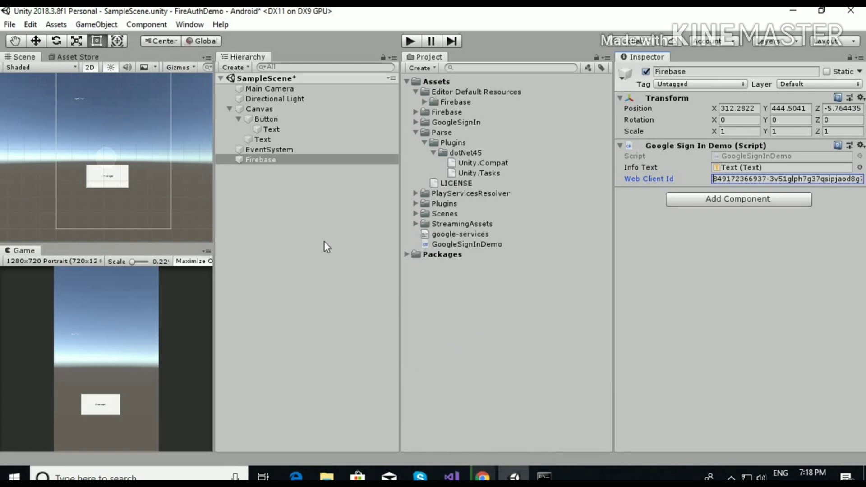
pyautogui.click(324, 242)
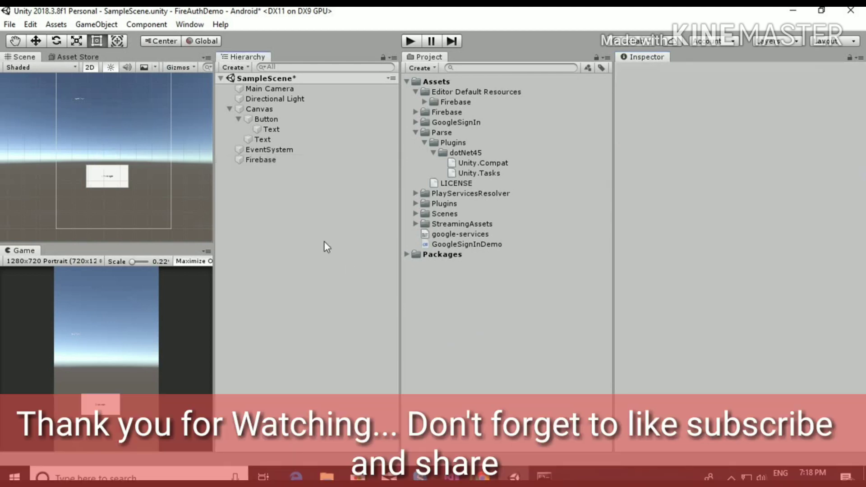